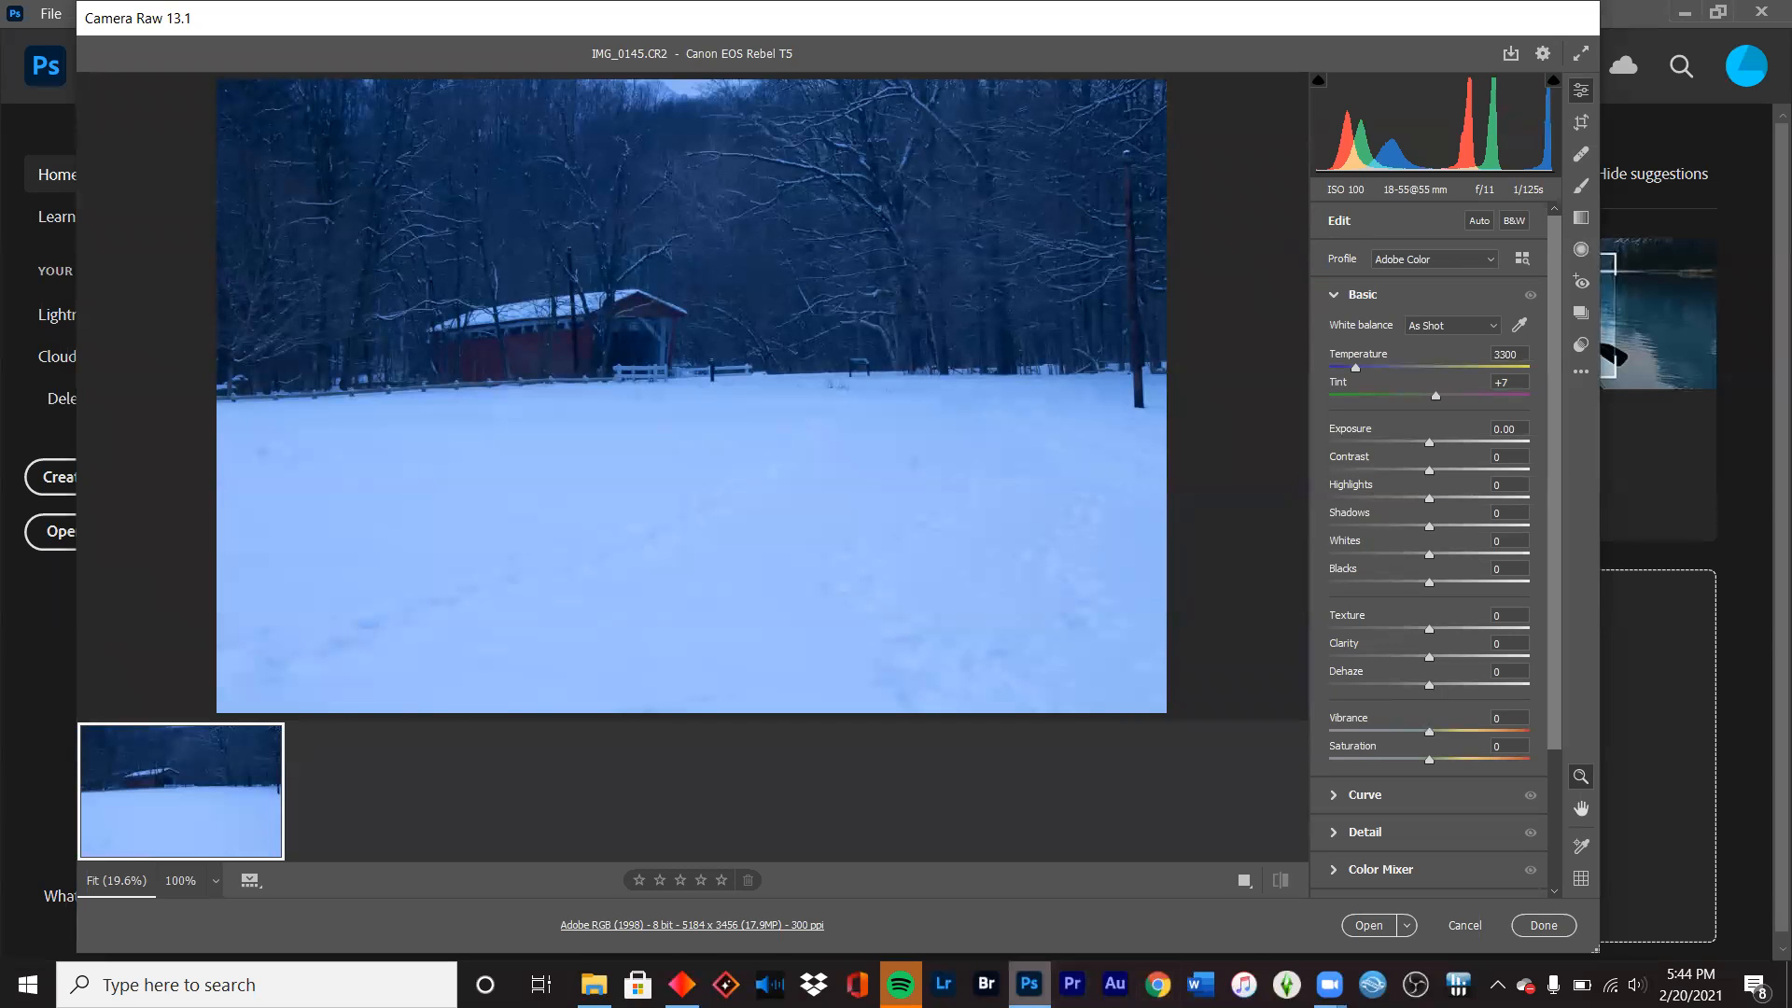
mouse_move(1028, 984)
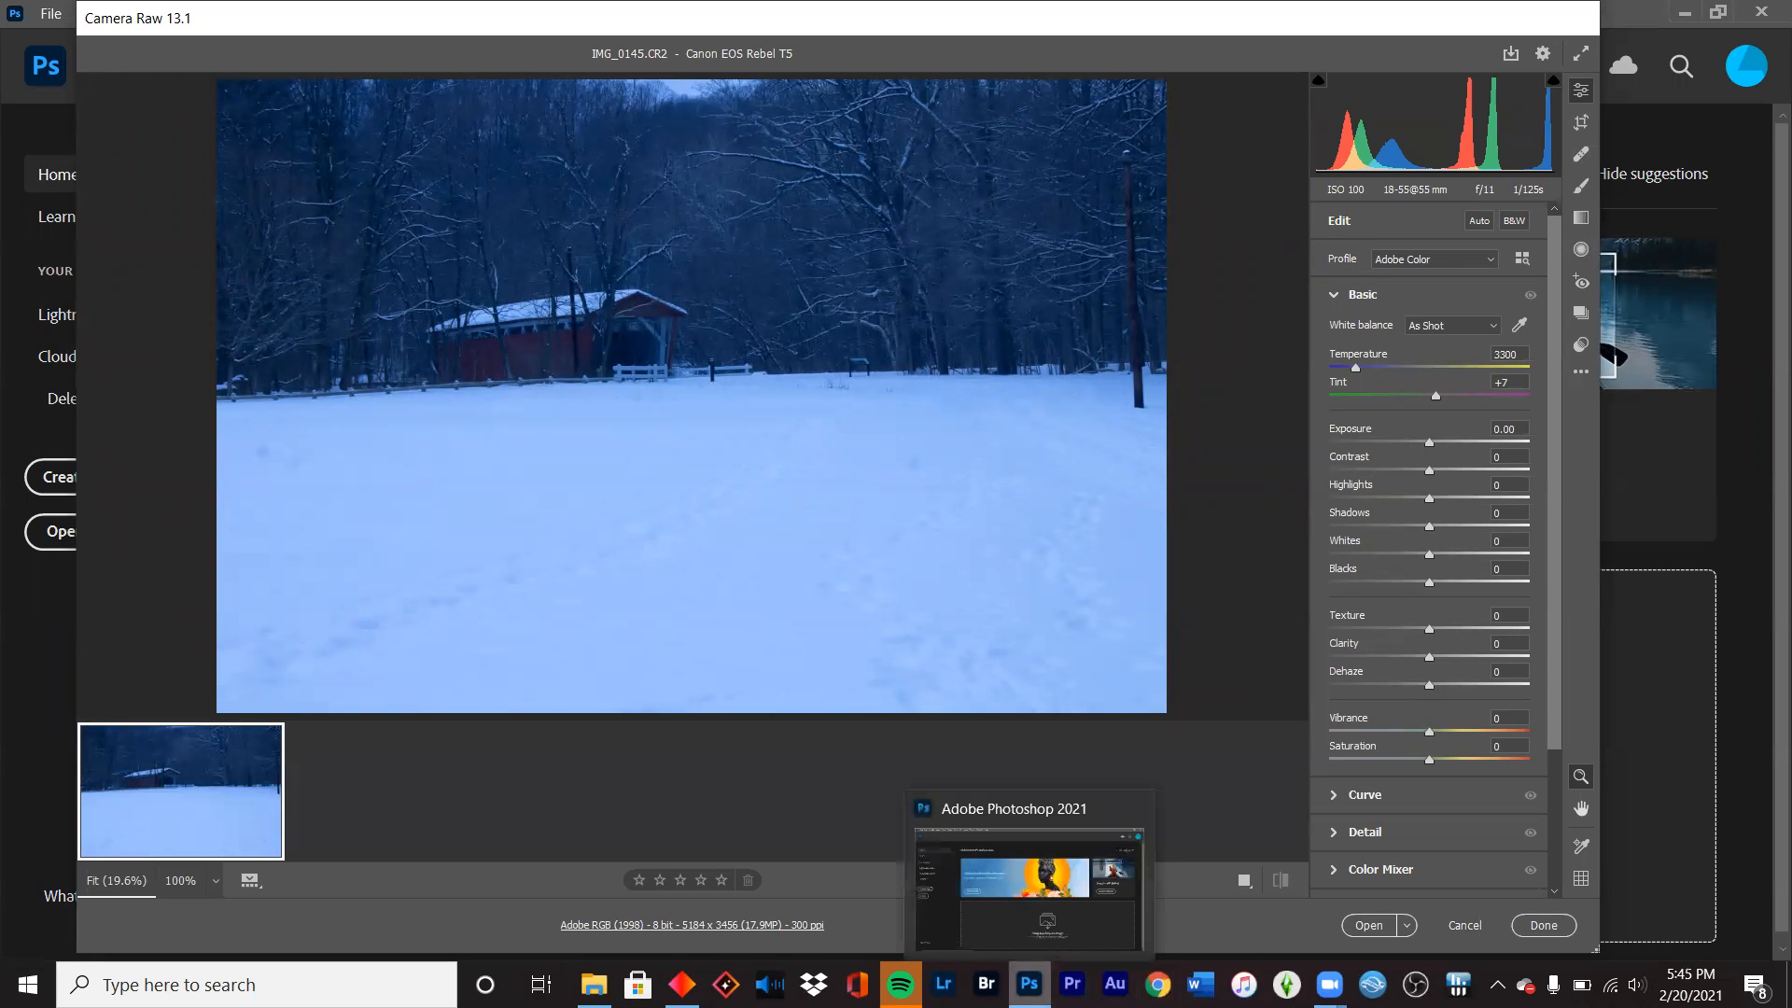
click(1028, 984)
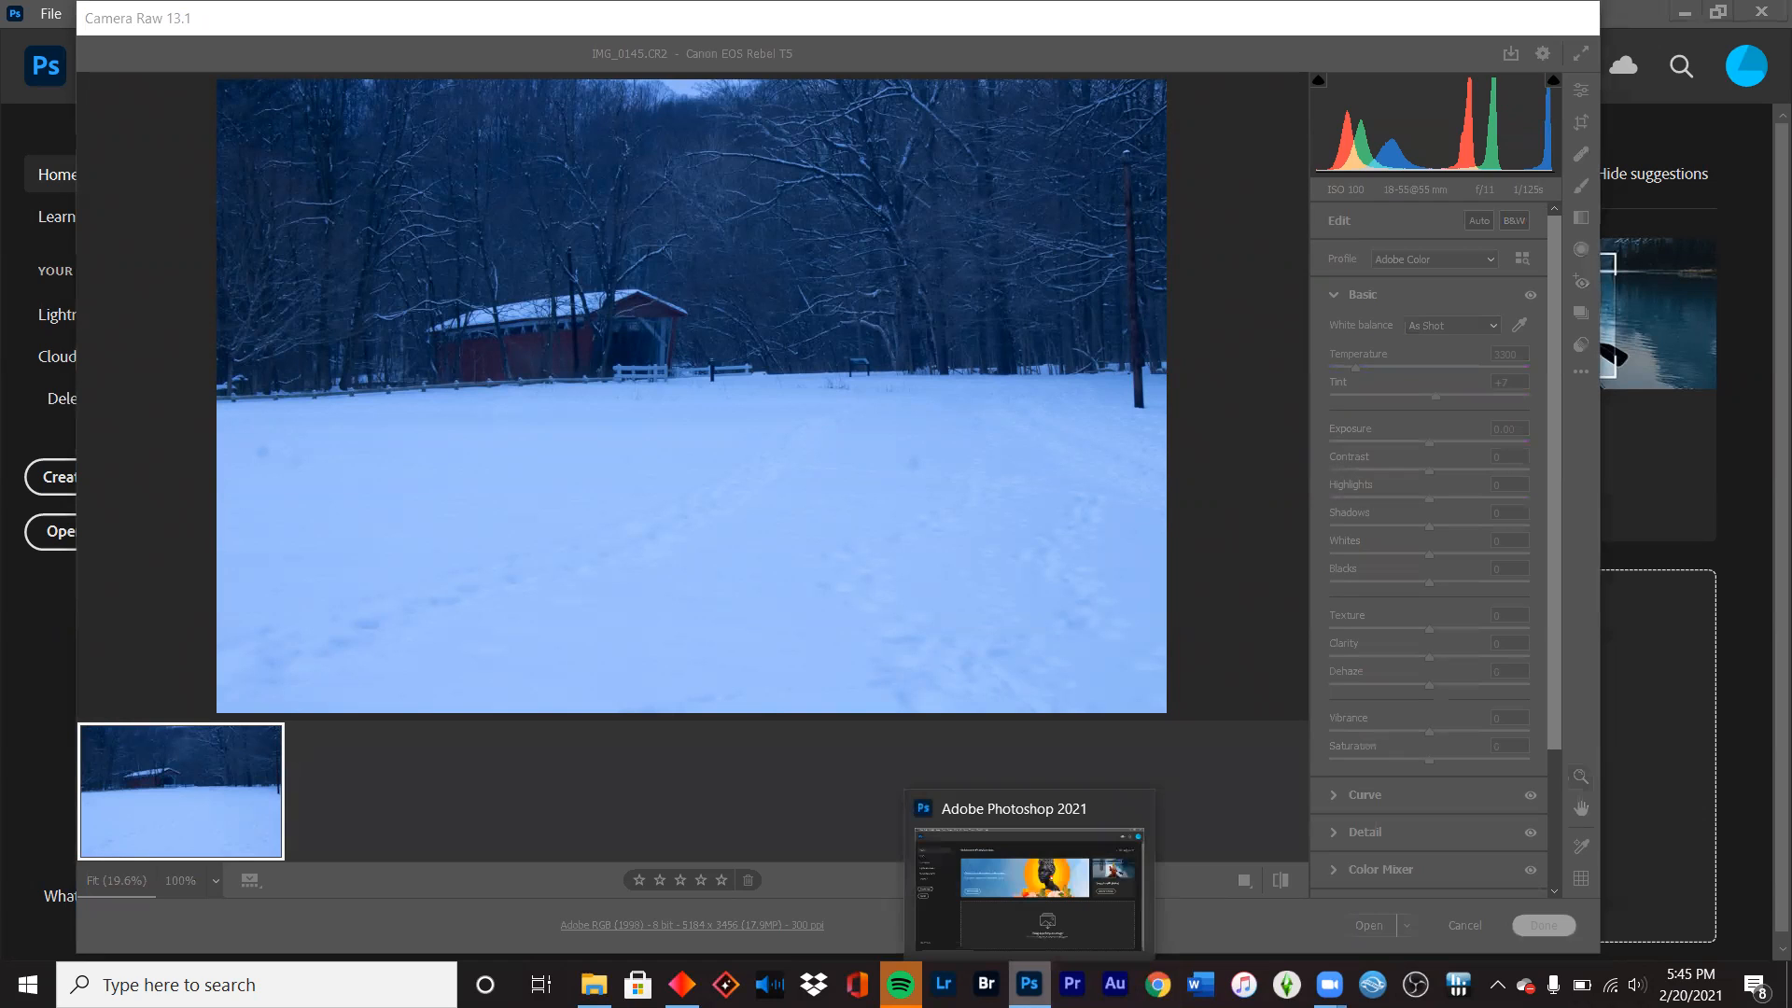
click(1340, 716)
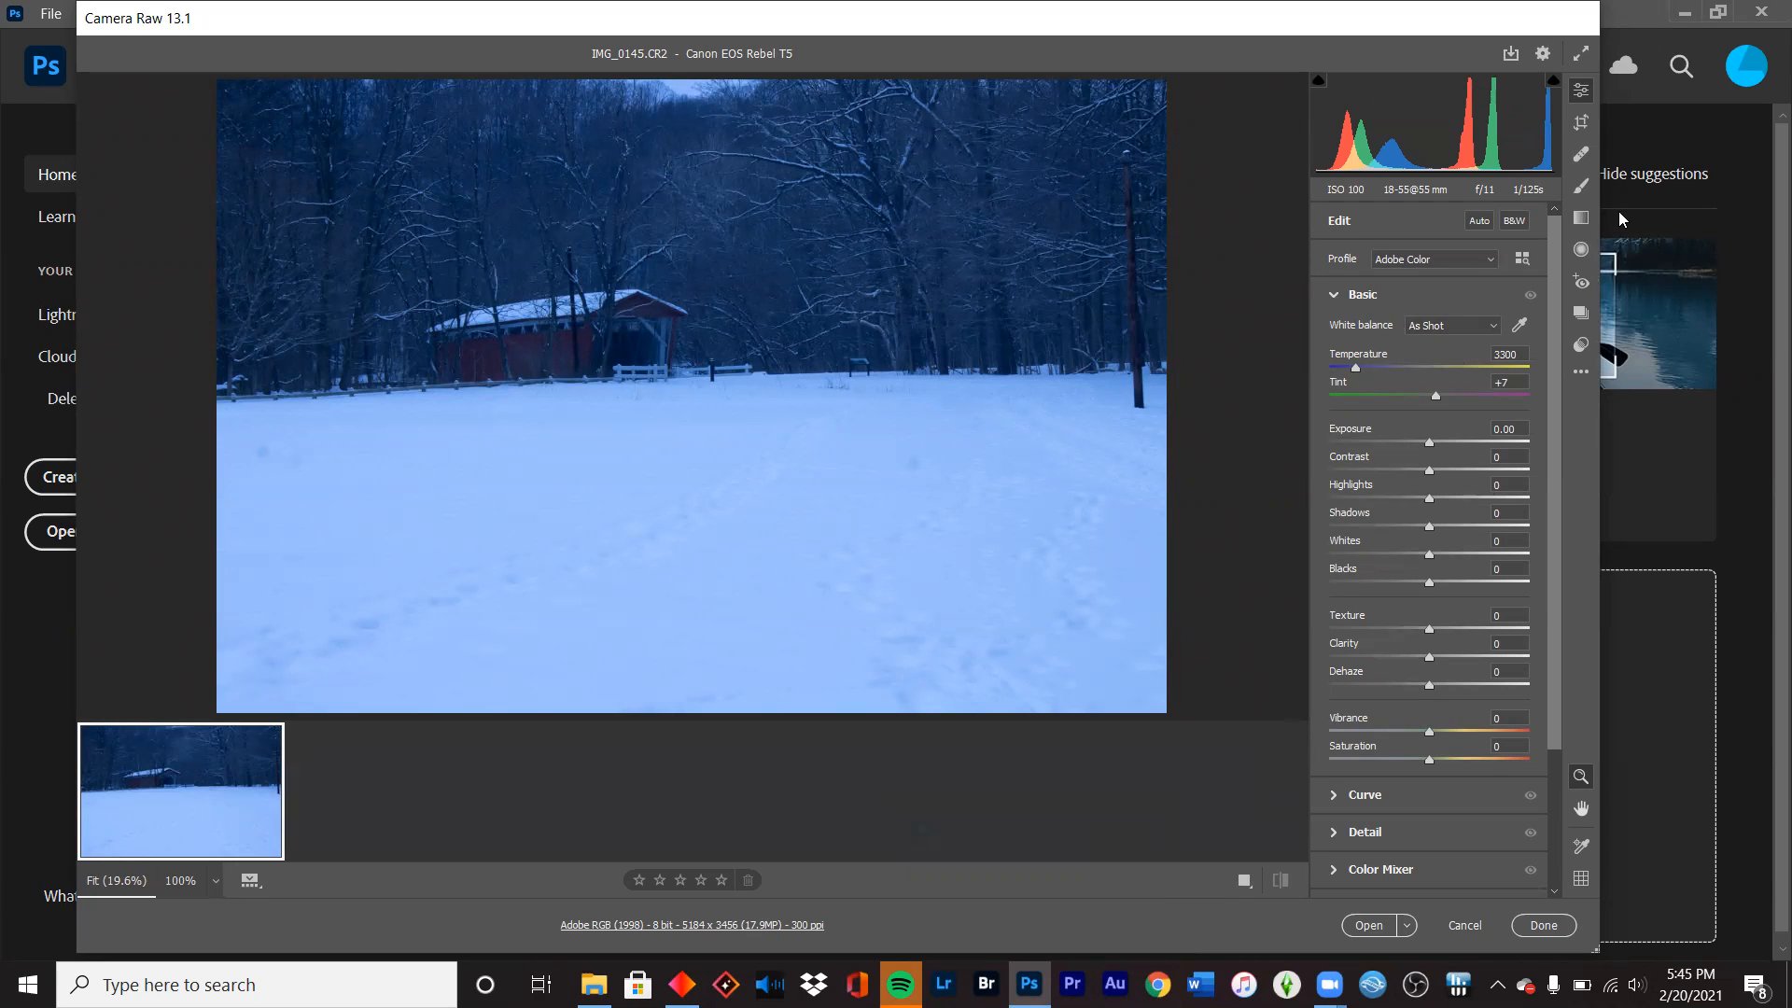
- Compare the Cloudy and Daylight white balance presets on the snow photo and settle on Daylight
click(1473, 329)
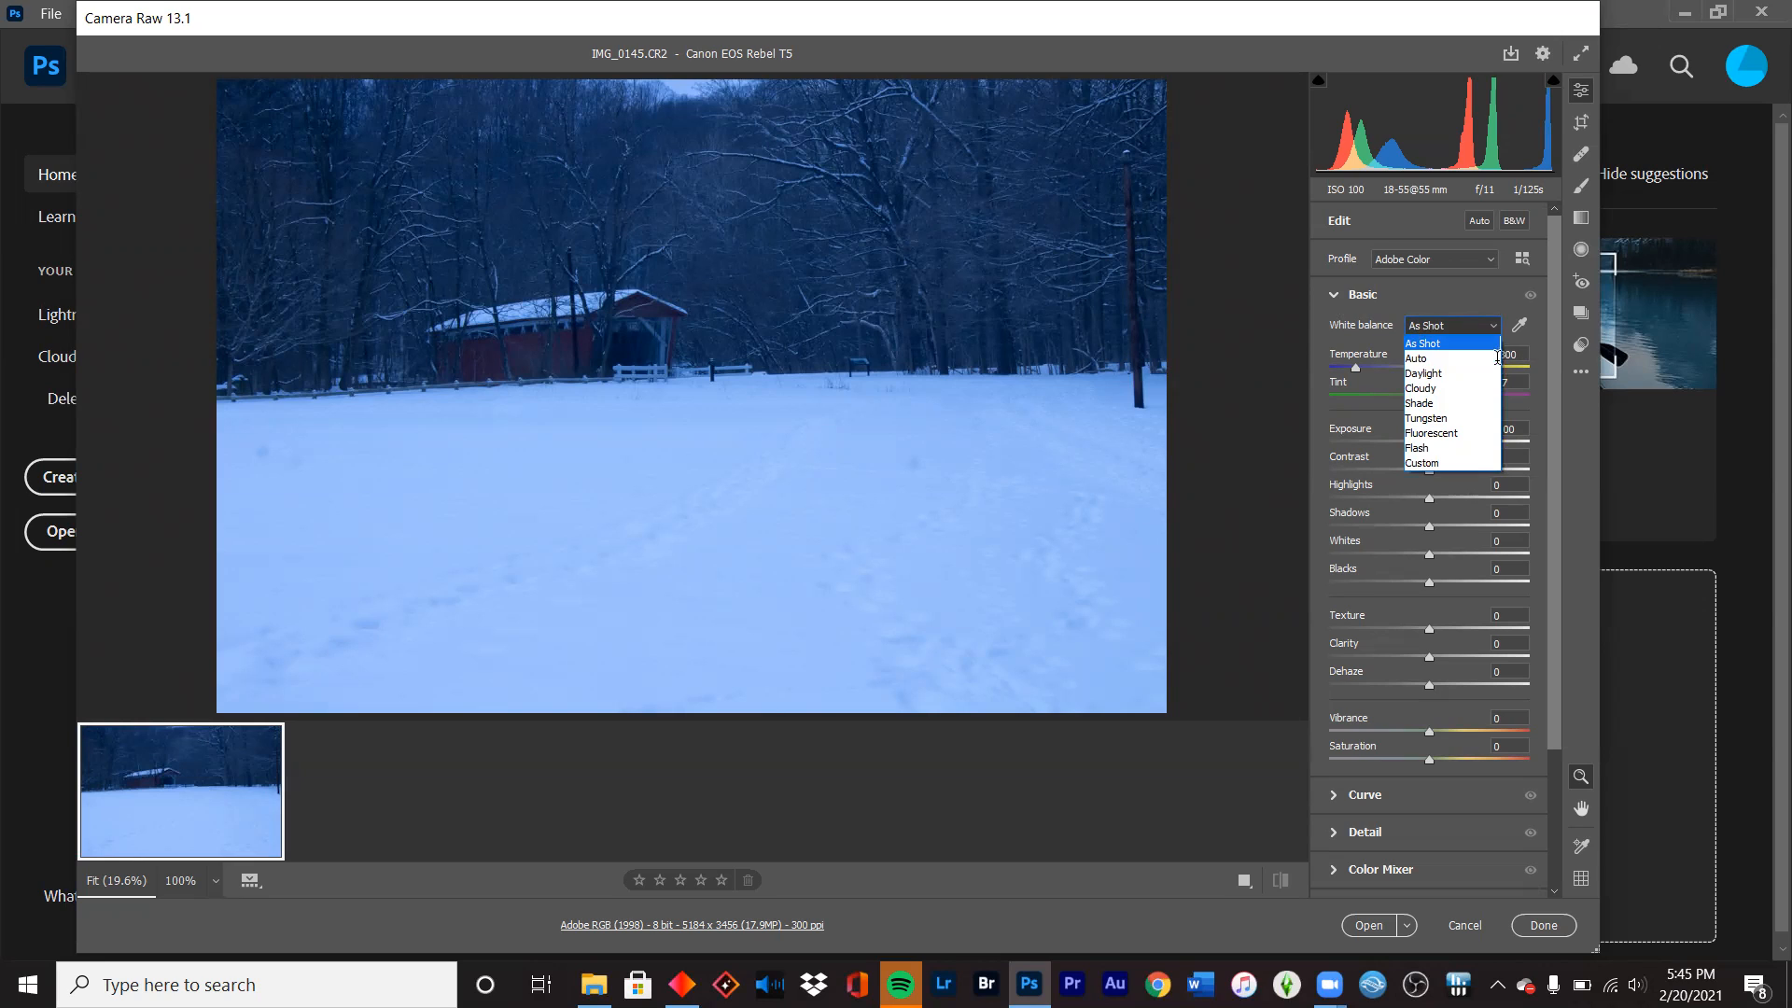
click(1441, 389)
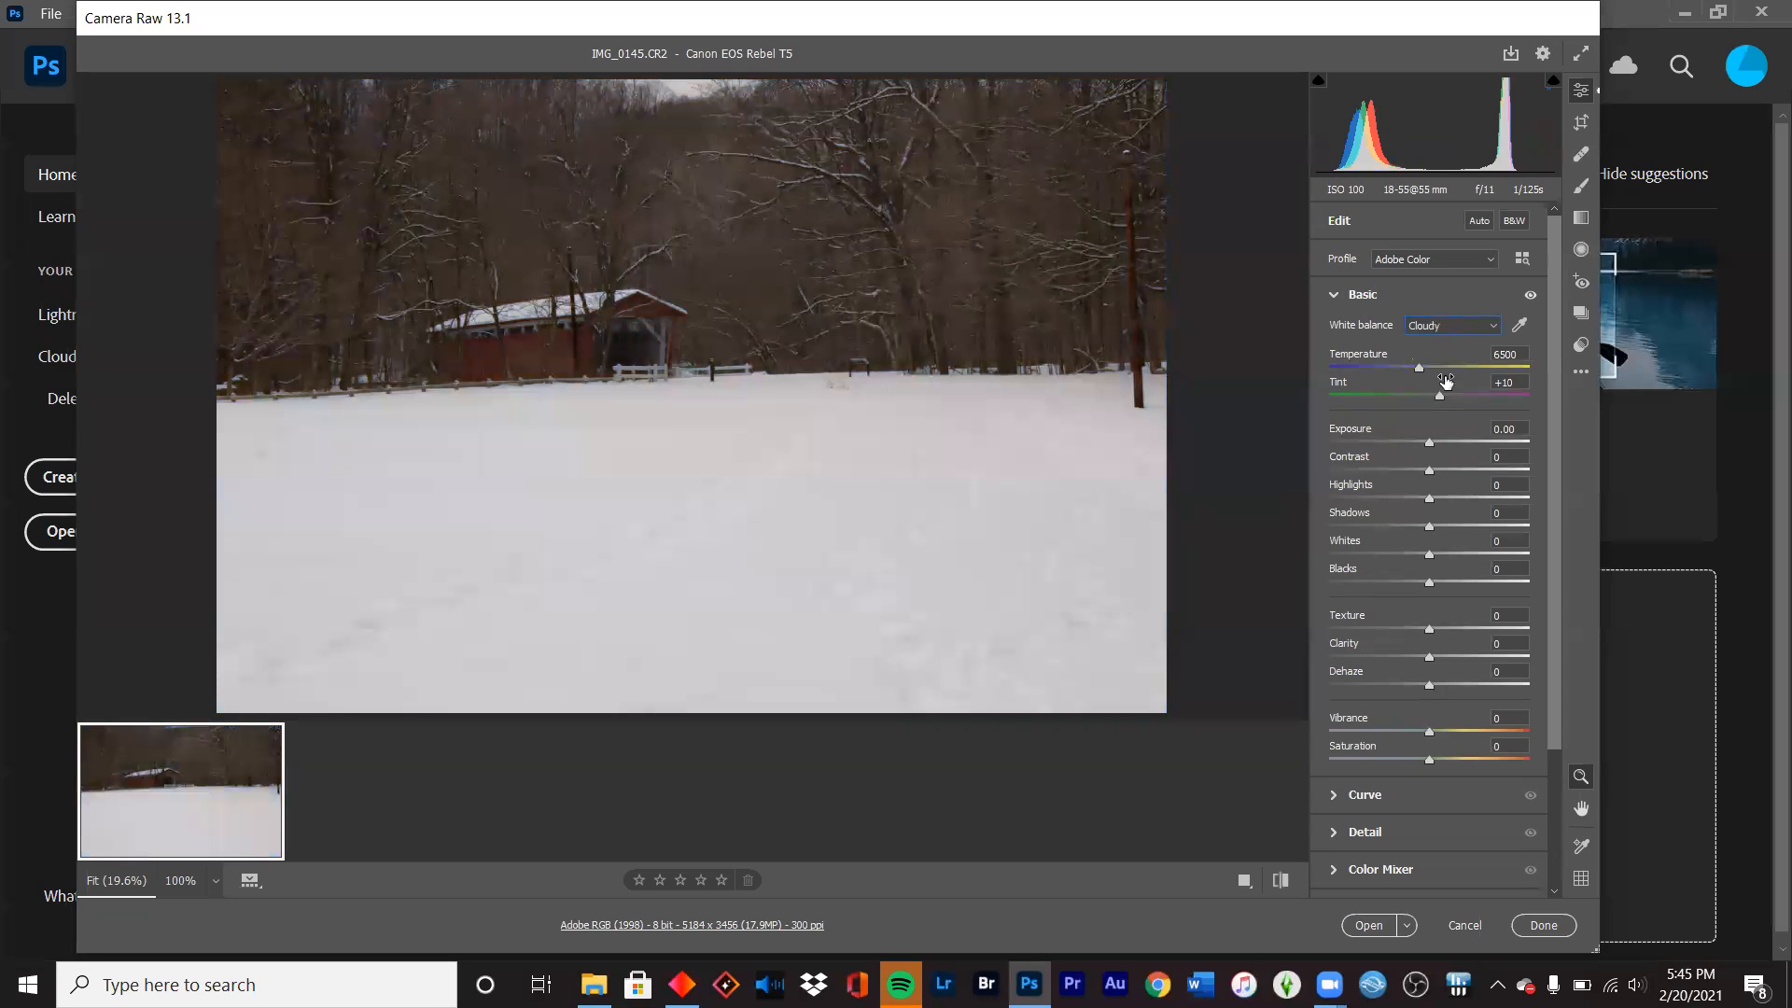
click(1438, 327)
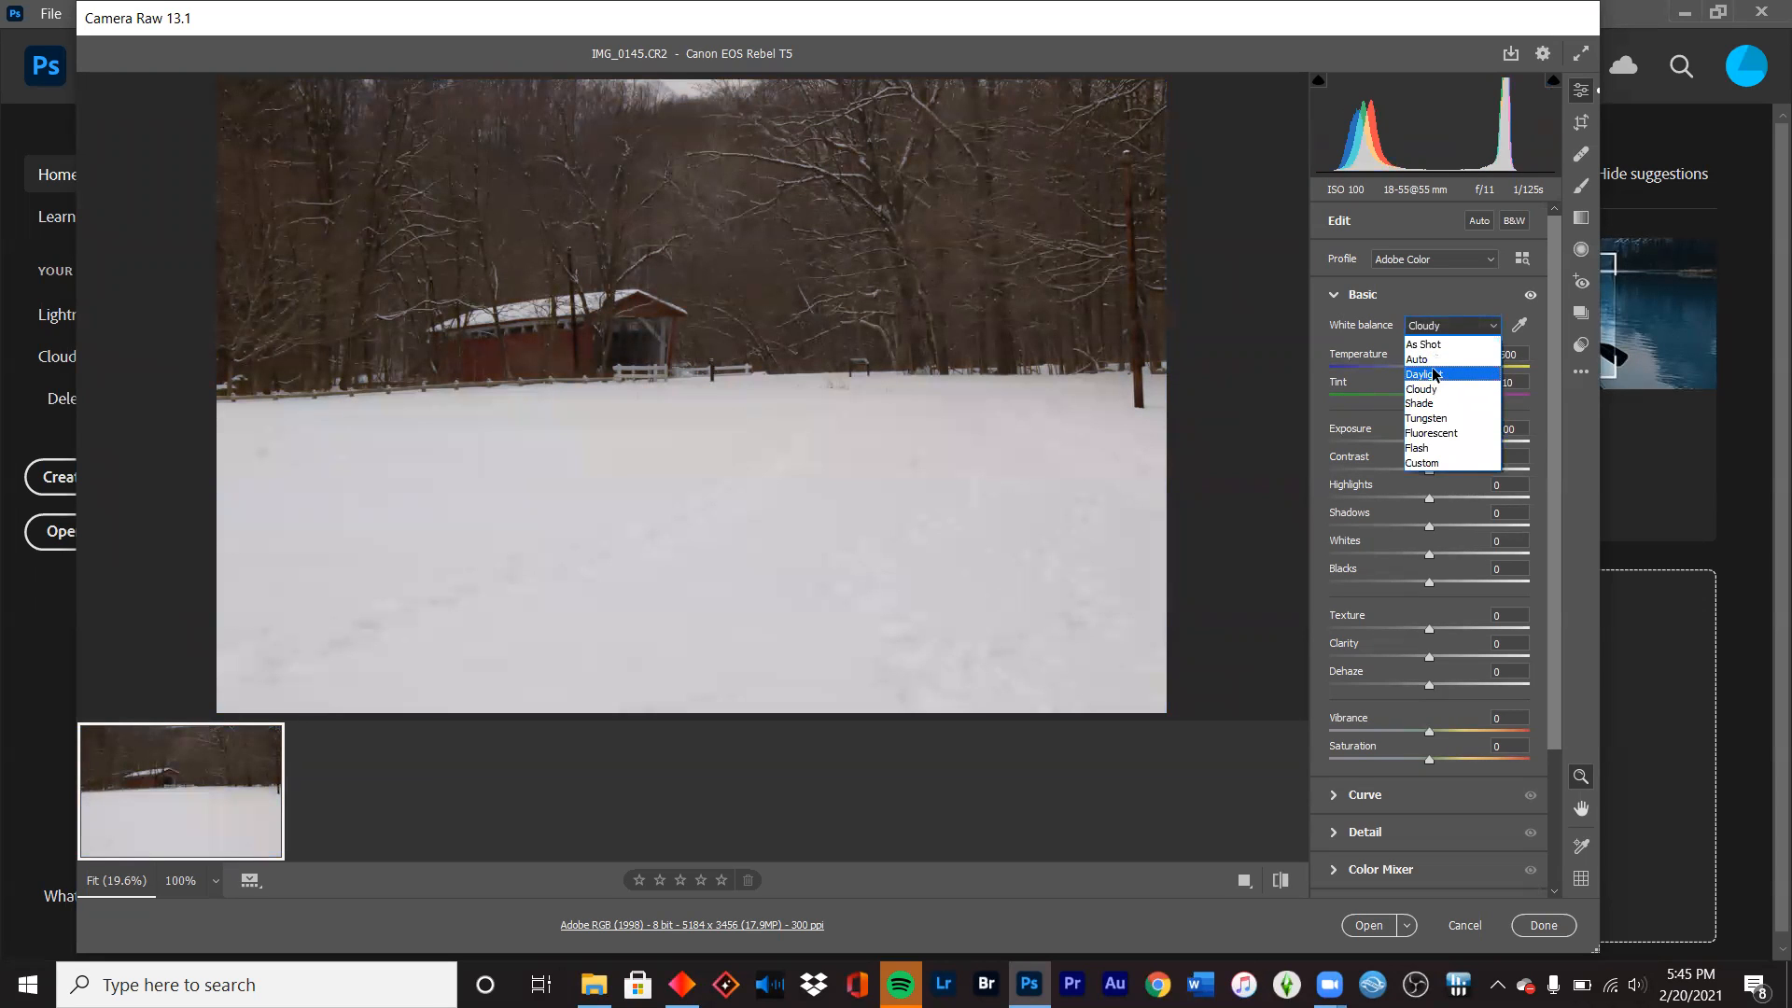
click(1427, 372)
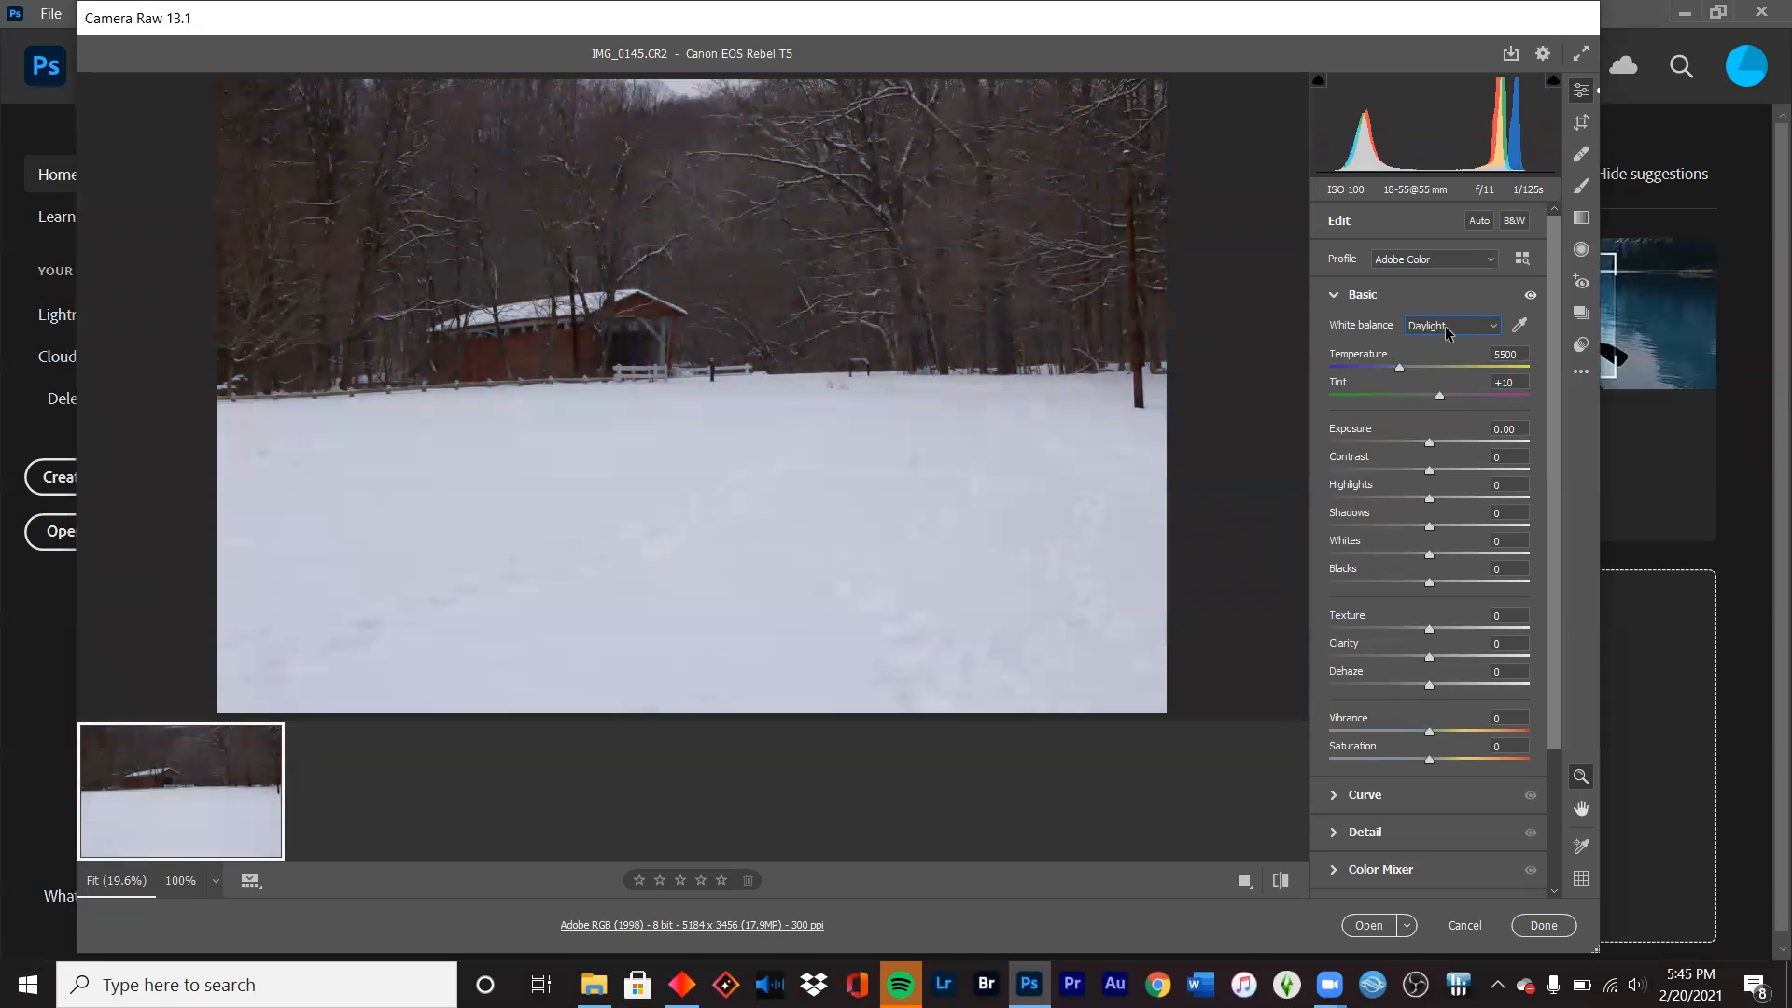
click(1445, 331)
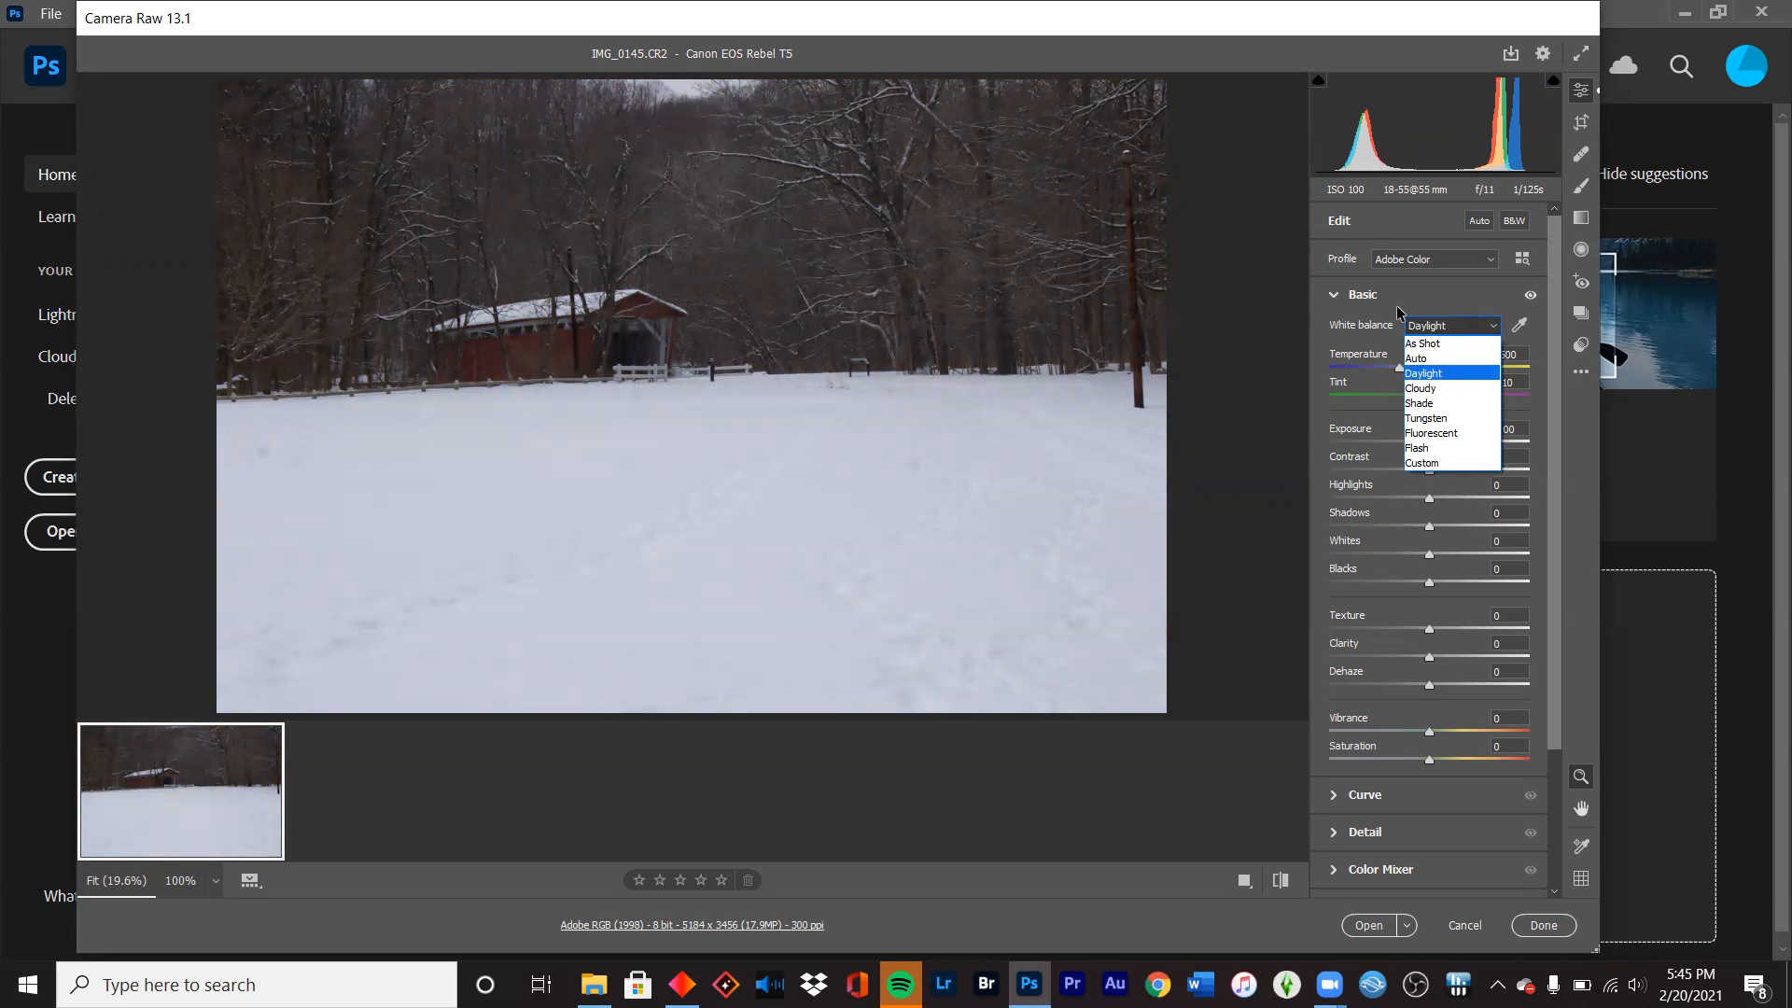
click(1463, 386)
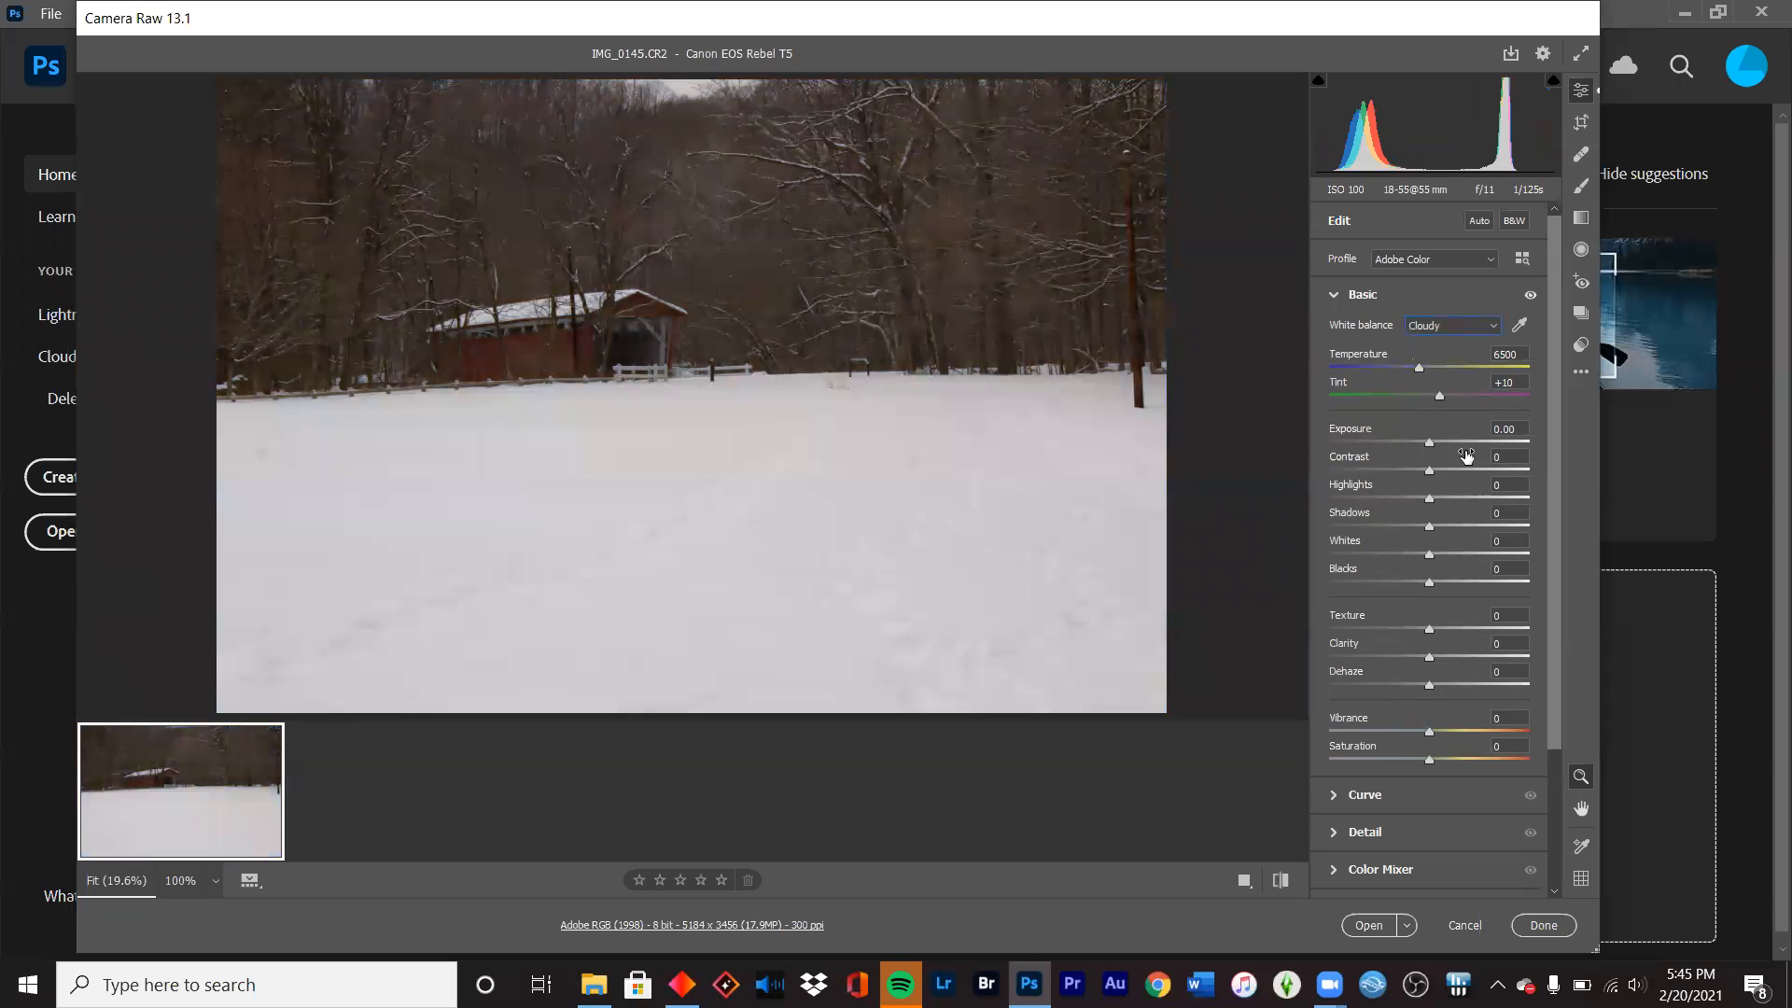
click(1442, 327)
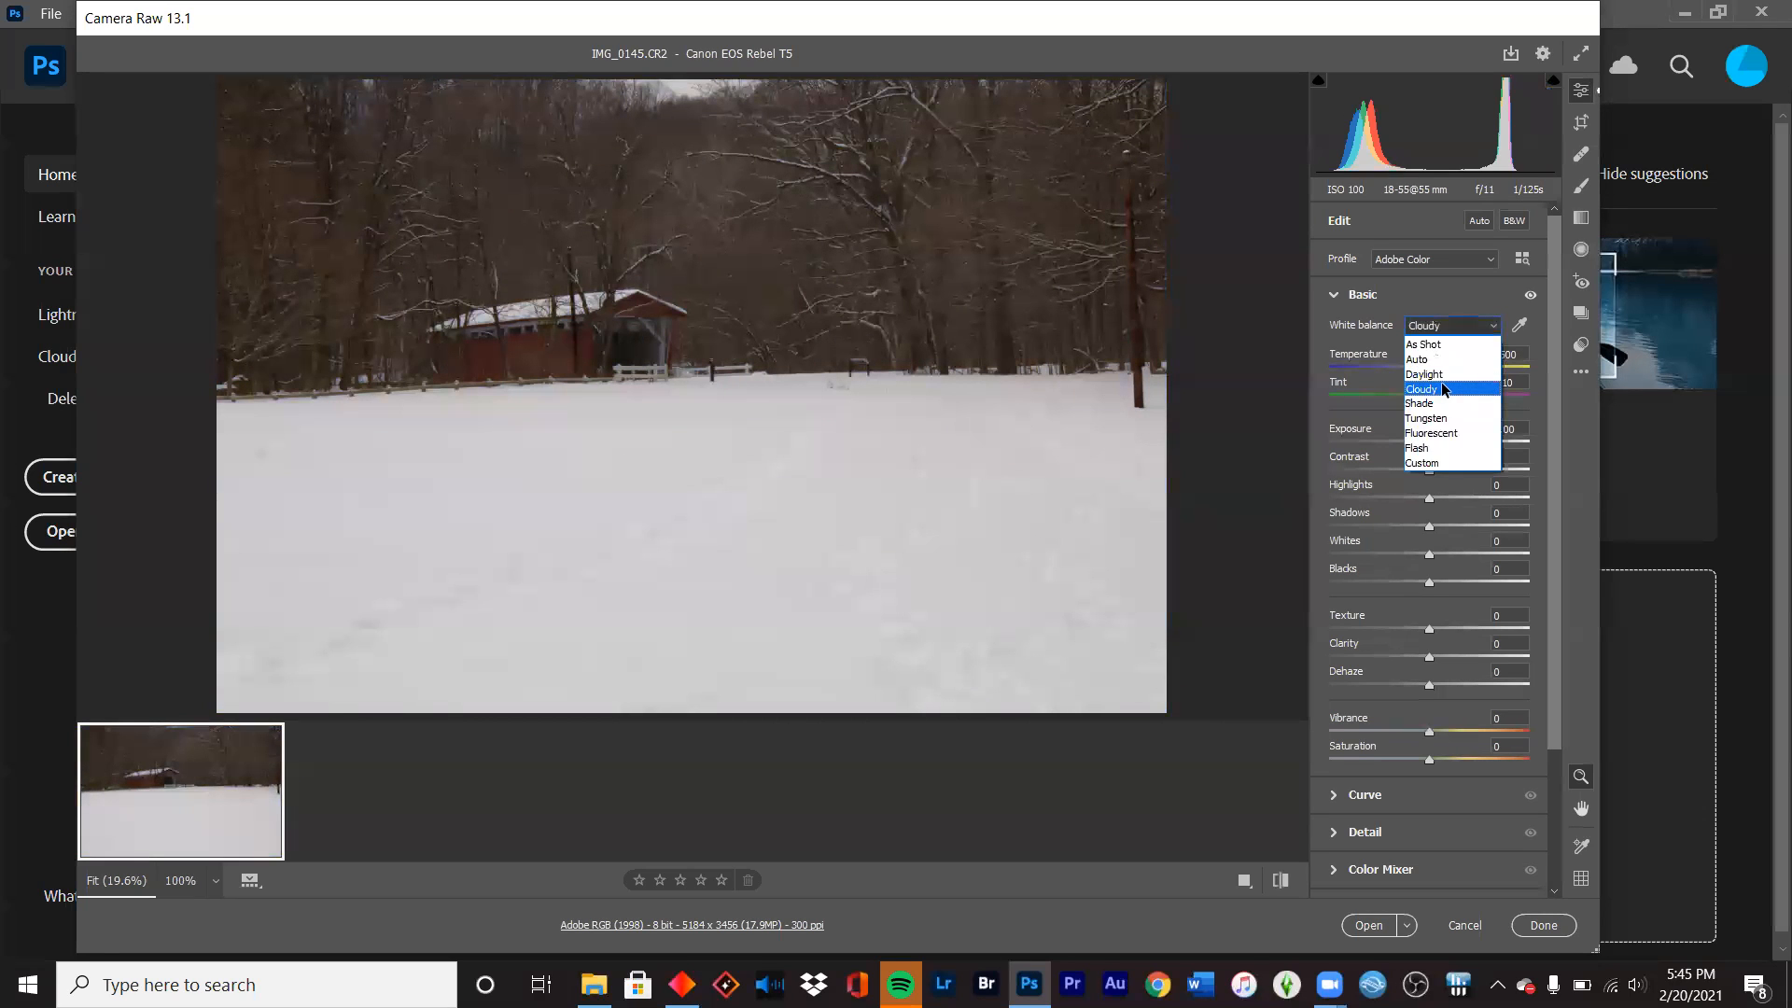
click(1441, 373)
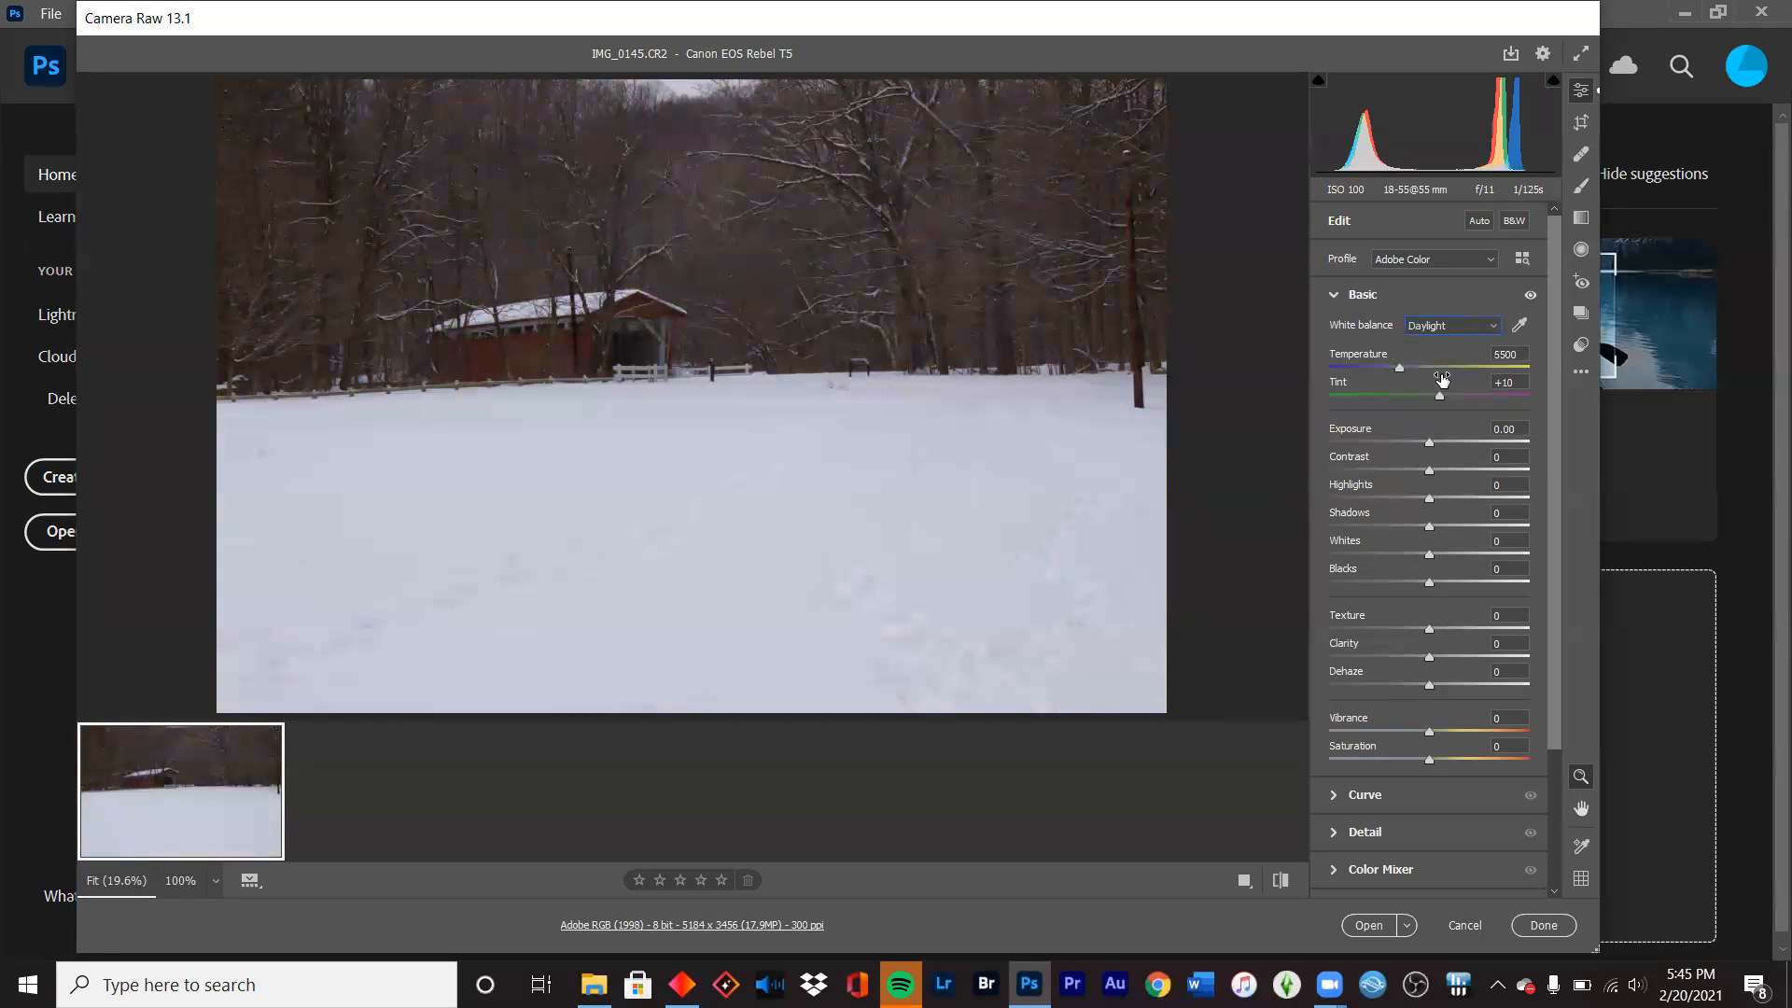
- Try the Contrast at both extremes, -100 and +100, and settle on +20
click(1495, 456)
drag(1427, 474, 1299, 485)
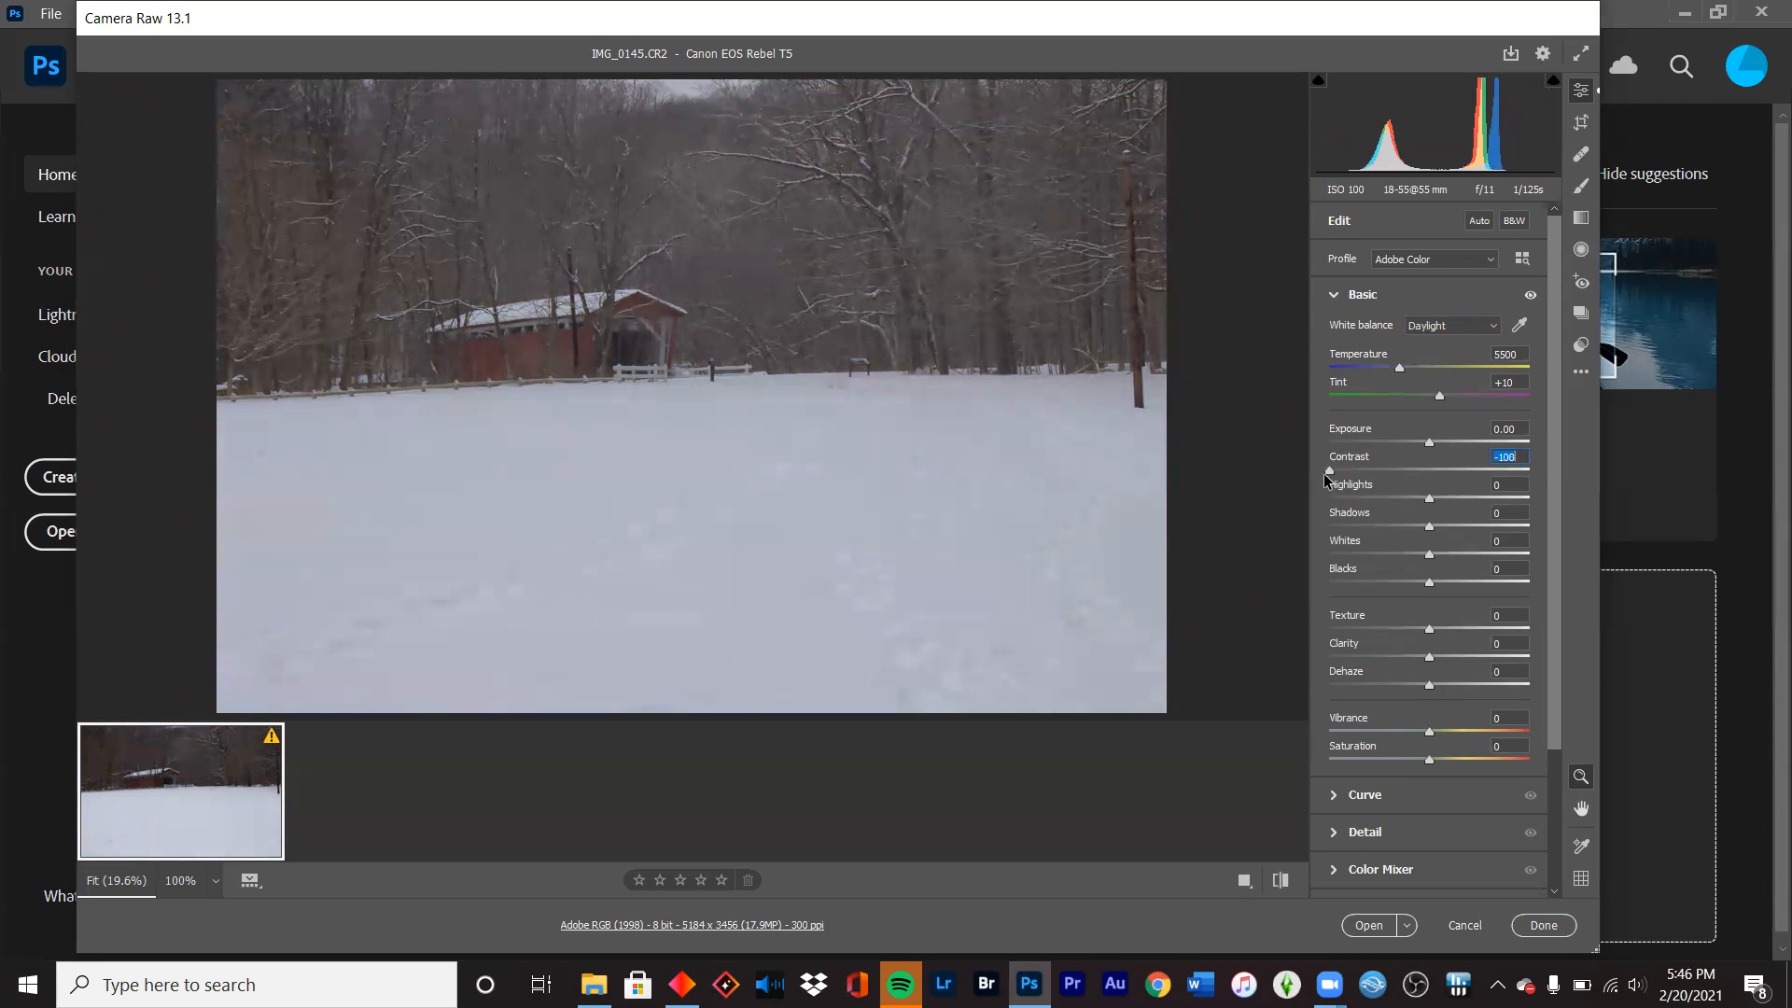
mouse_move(1320, 474)
mouse_down()
mouse_move(1366, 478)
mouse_move(1312, 480)
mouse_up()
key(Up)
text(100)
key(Return)
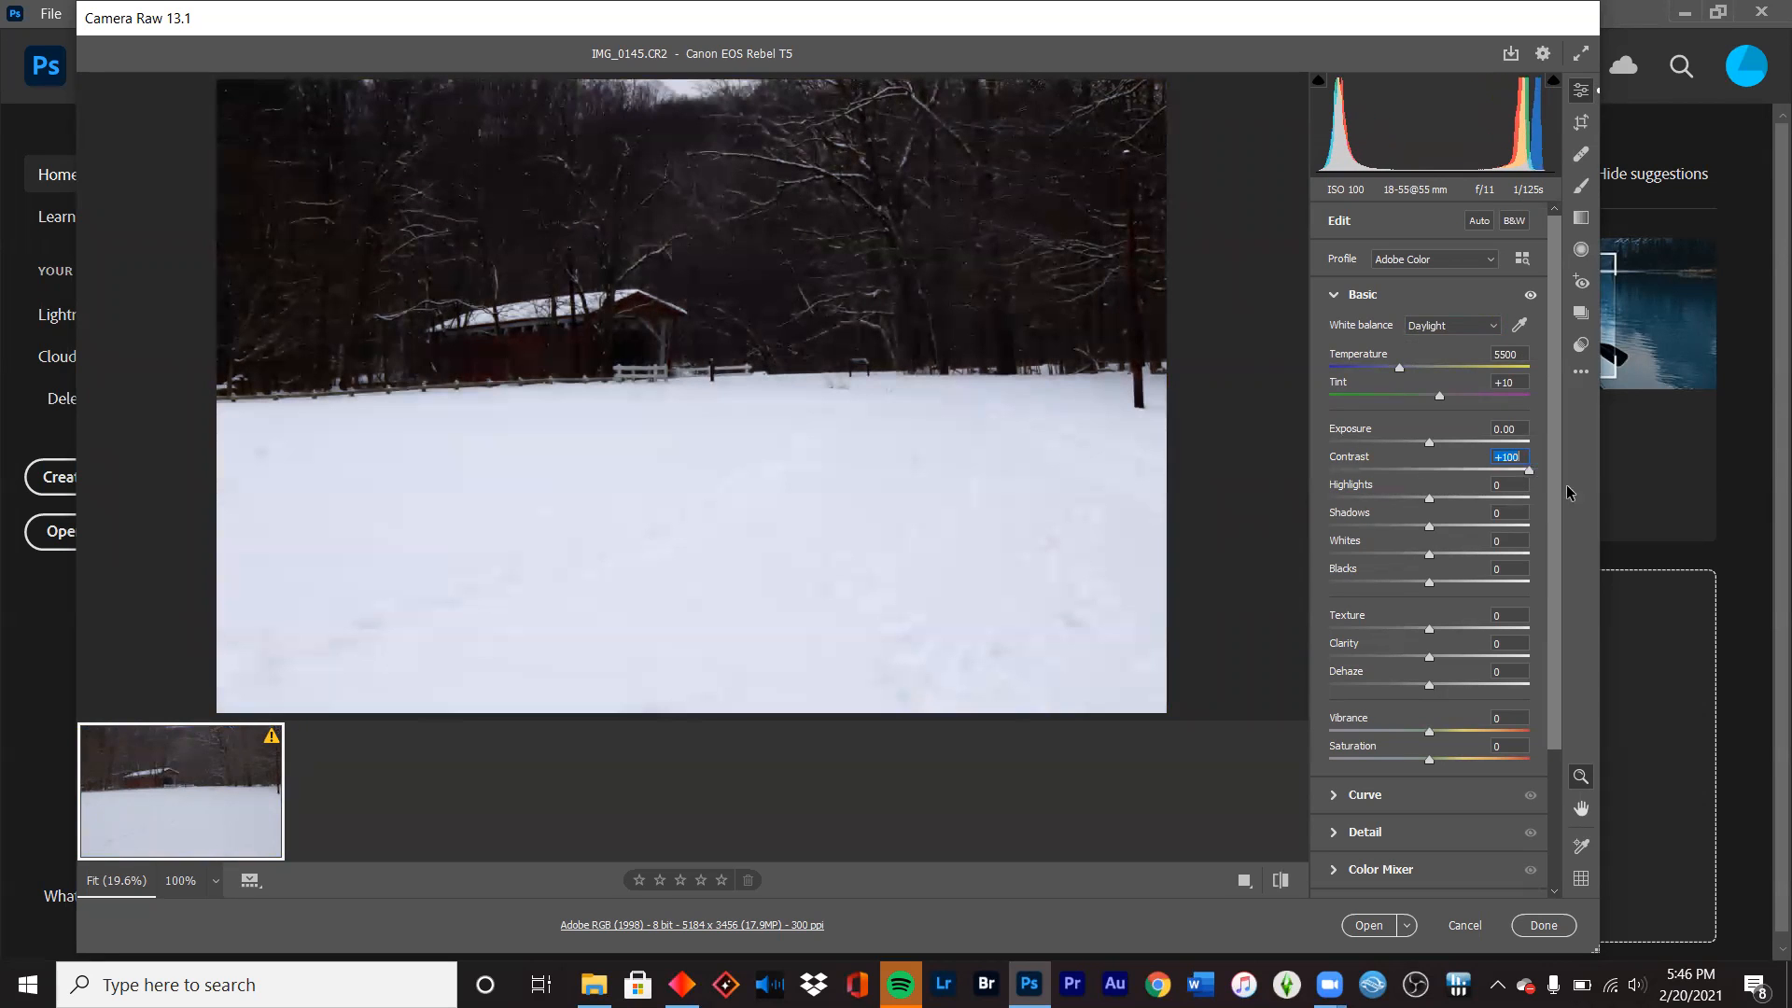
drag(1630, 495, 1451, 491)
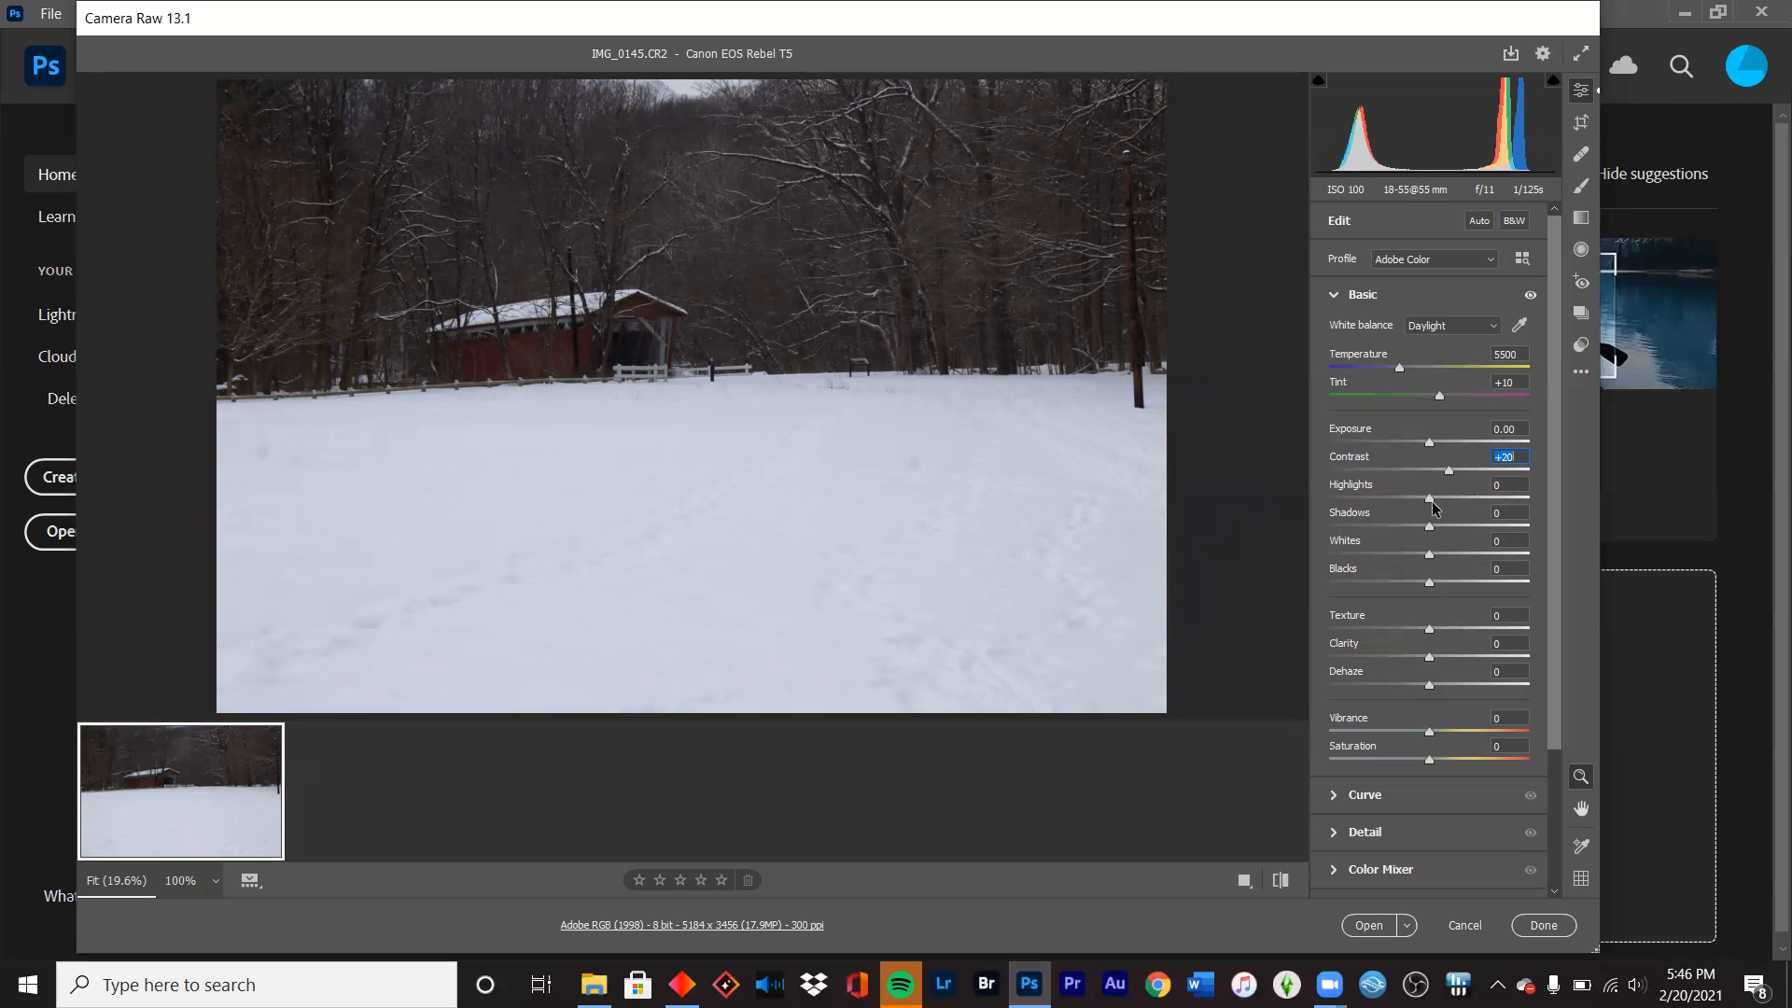
- Lower the photo's Highlights to -30 and its Shadows to -15
drag(1429, 498, 1306, 508)
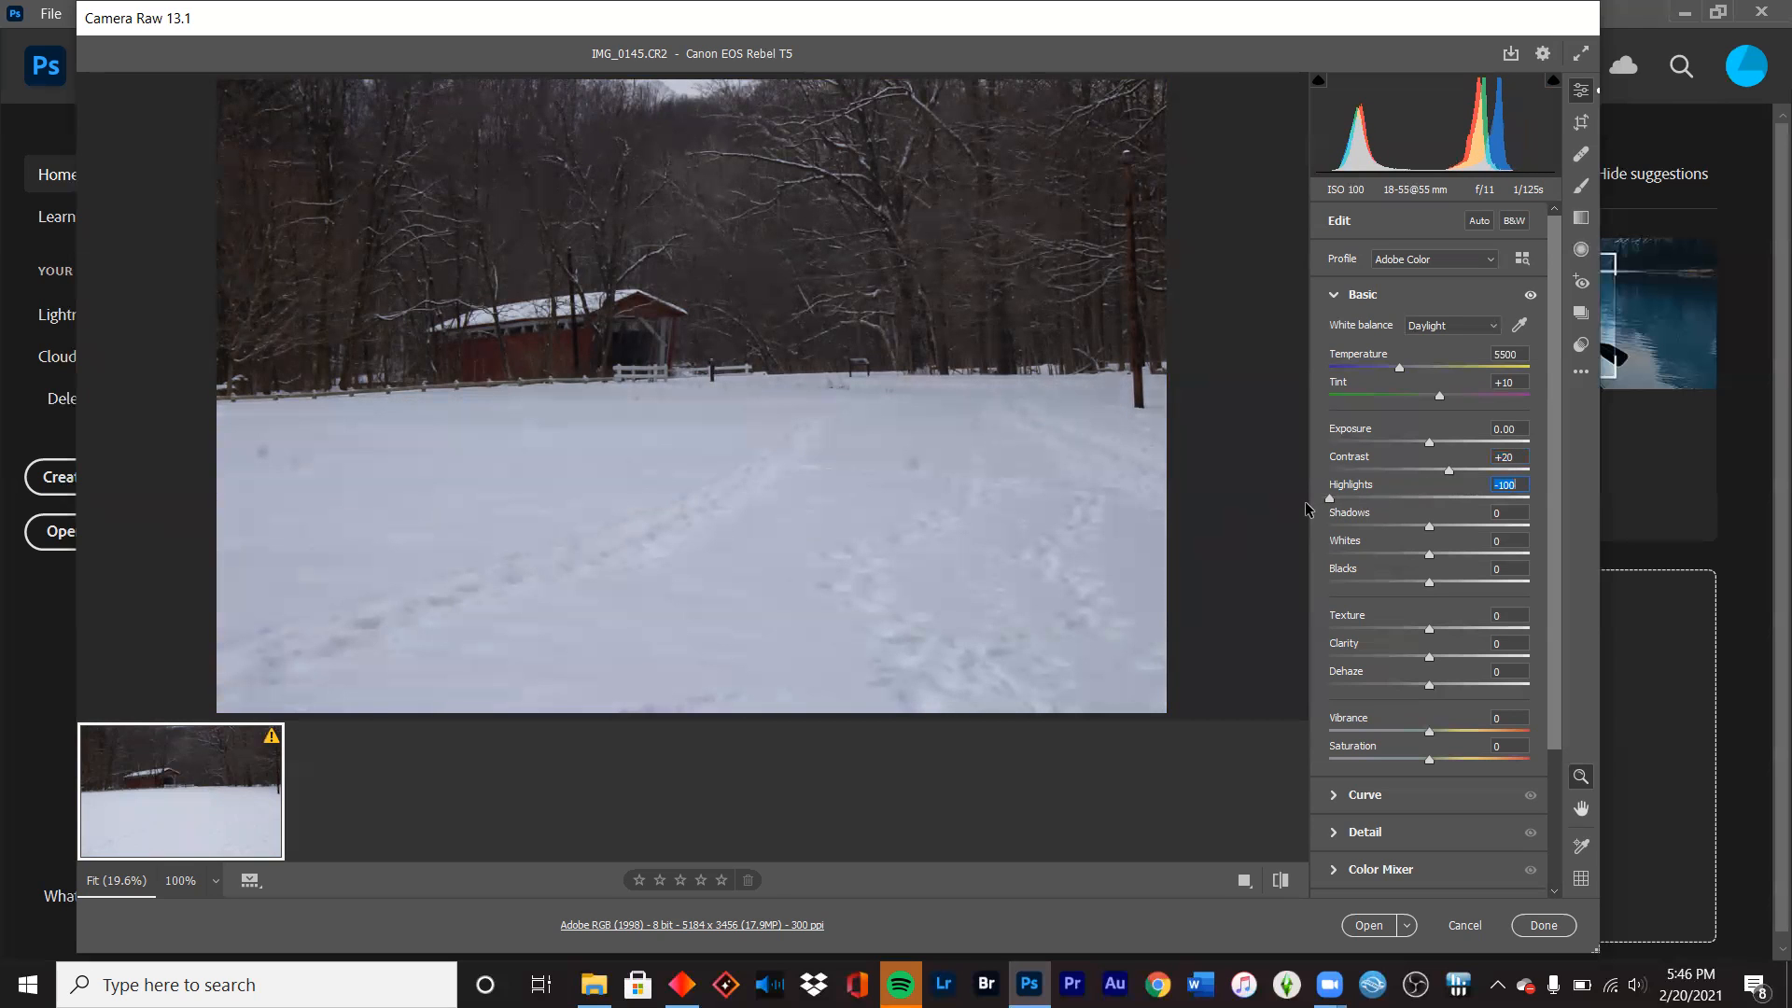
drag(1310, 520, 1401, 526)
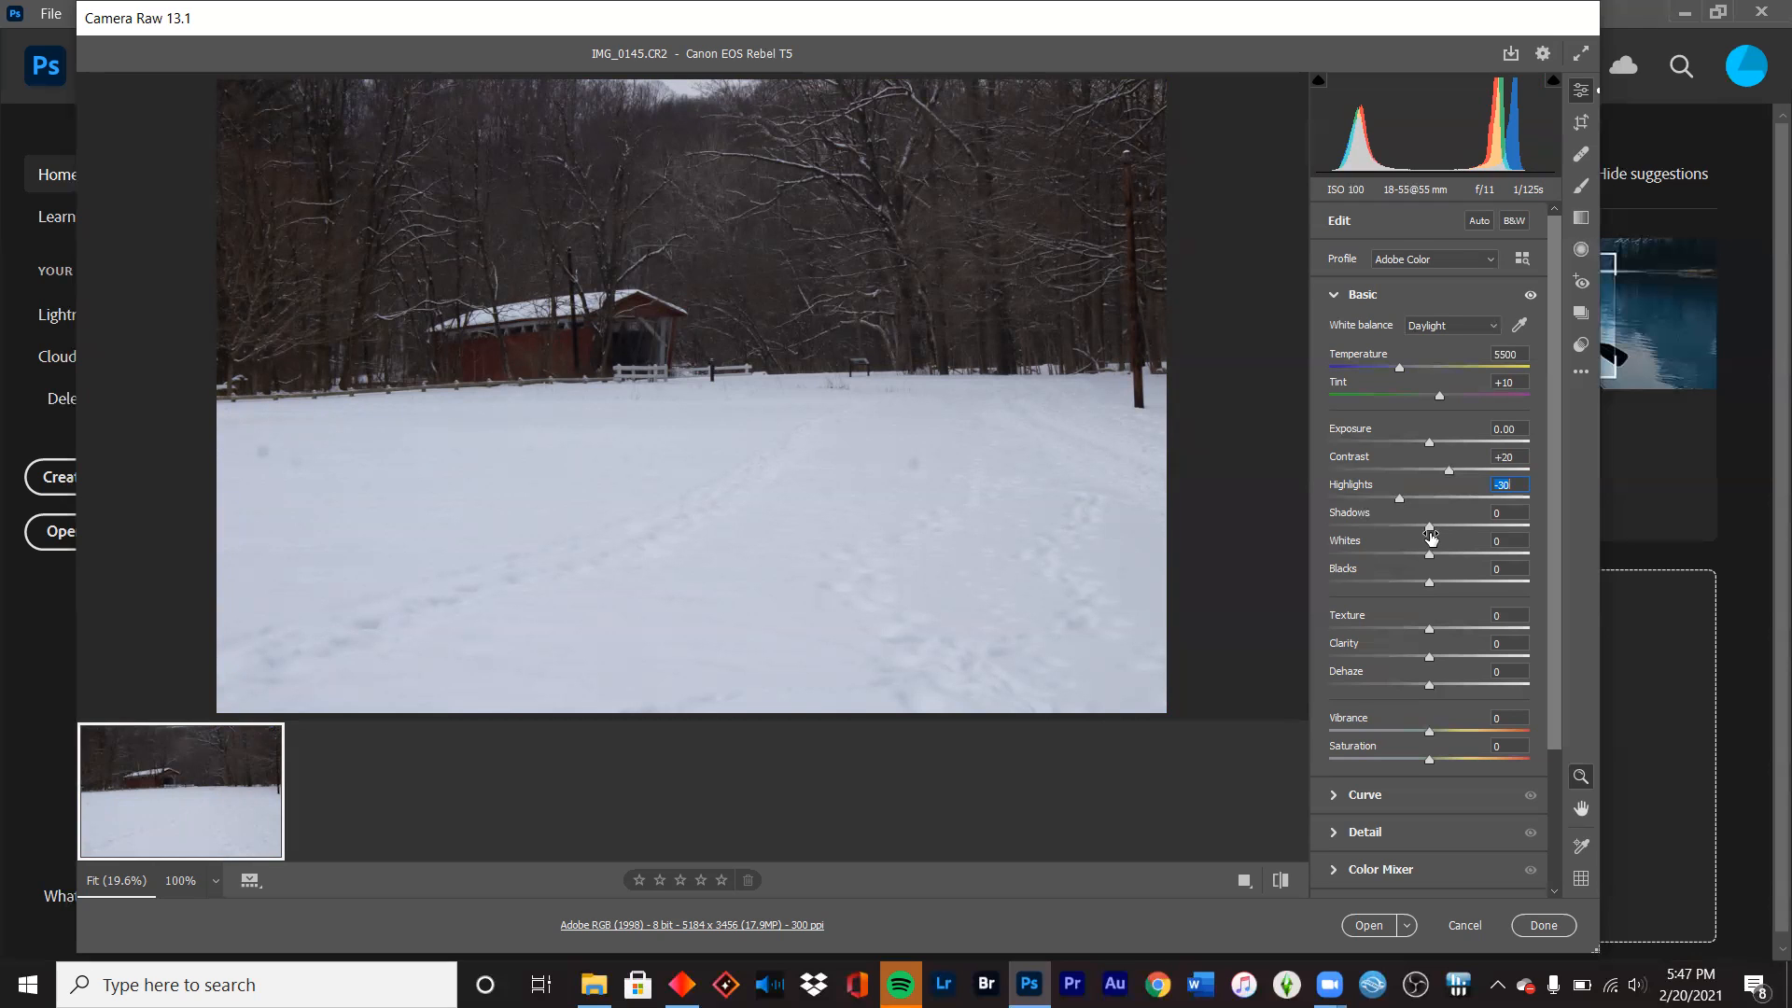
mouse_move(1431, 535)
mouse_down()
mouse_move(1325, 530)
mouse_move(1546, 525)
mouse_move(1416, 527)
mouse_up()
drag(1418, 525, 1414, 527)
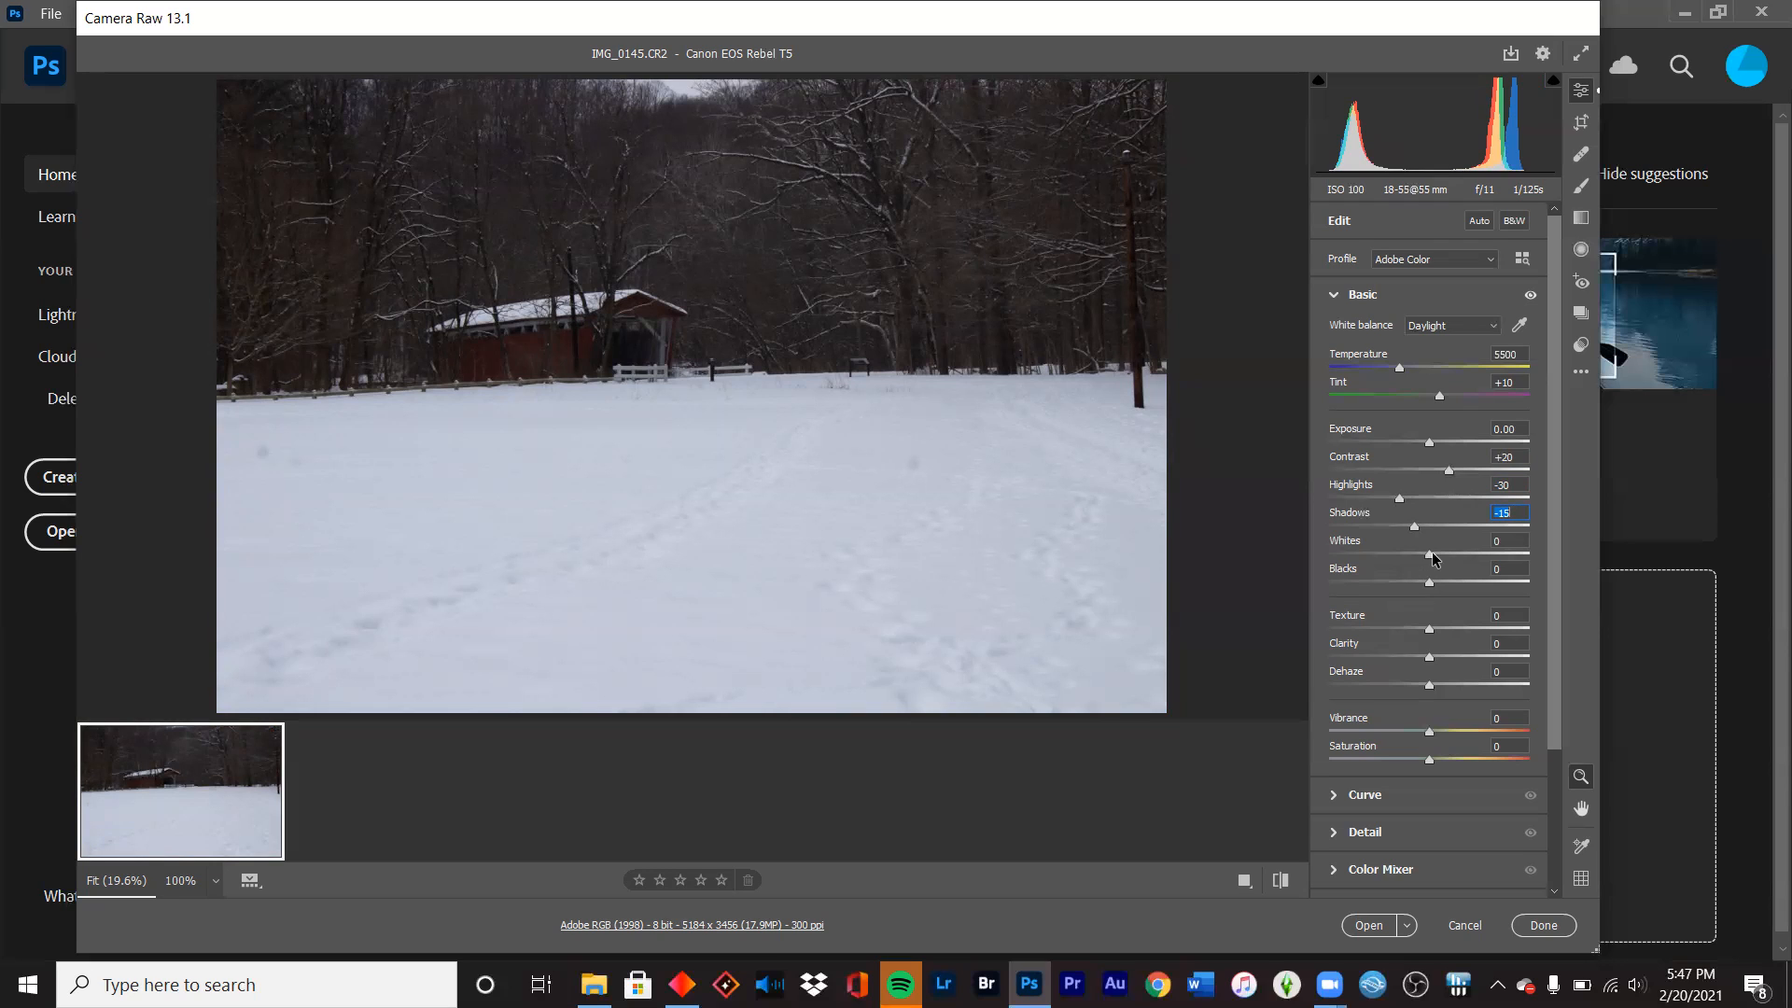
- Set the photo's Whites to -10 and its Blacks to +10
mouse_move(1433, 554)
mouse_down()
mouse_move(1318, 560)
mouse_move(1563, 576)
mouse_move(1422, 586)
mouse_up()
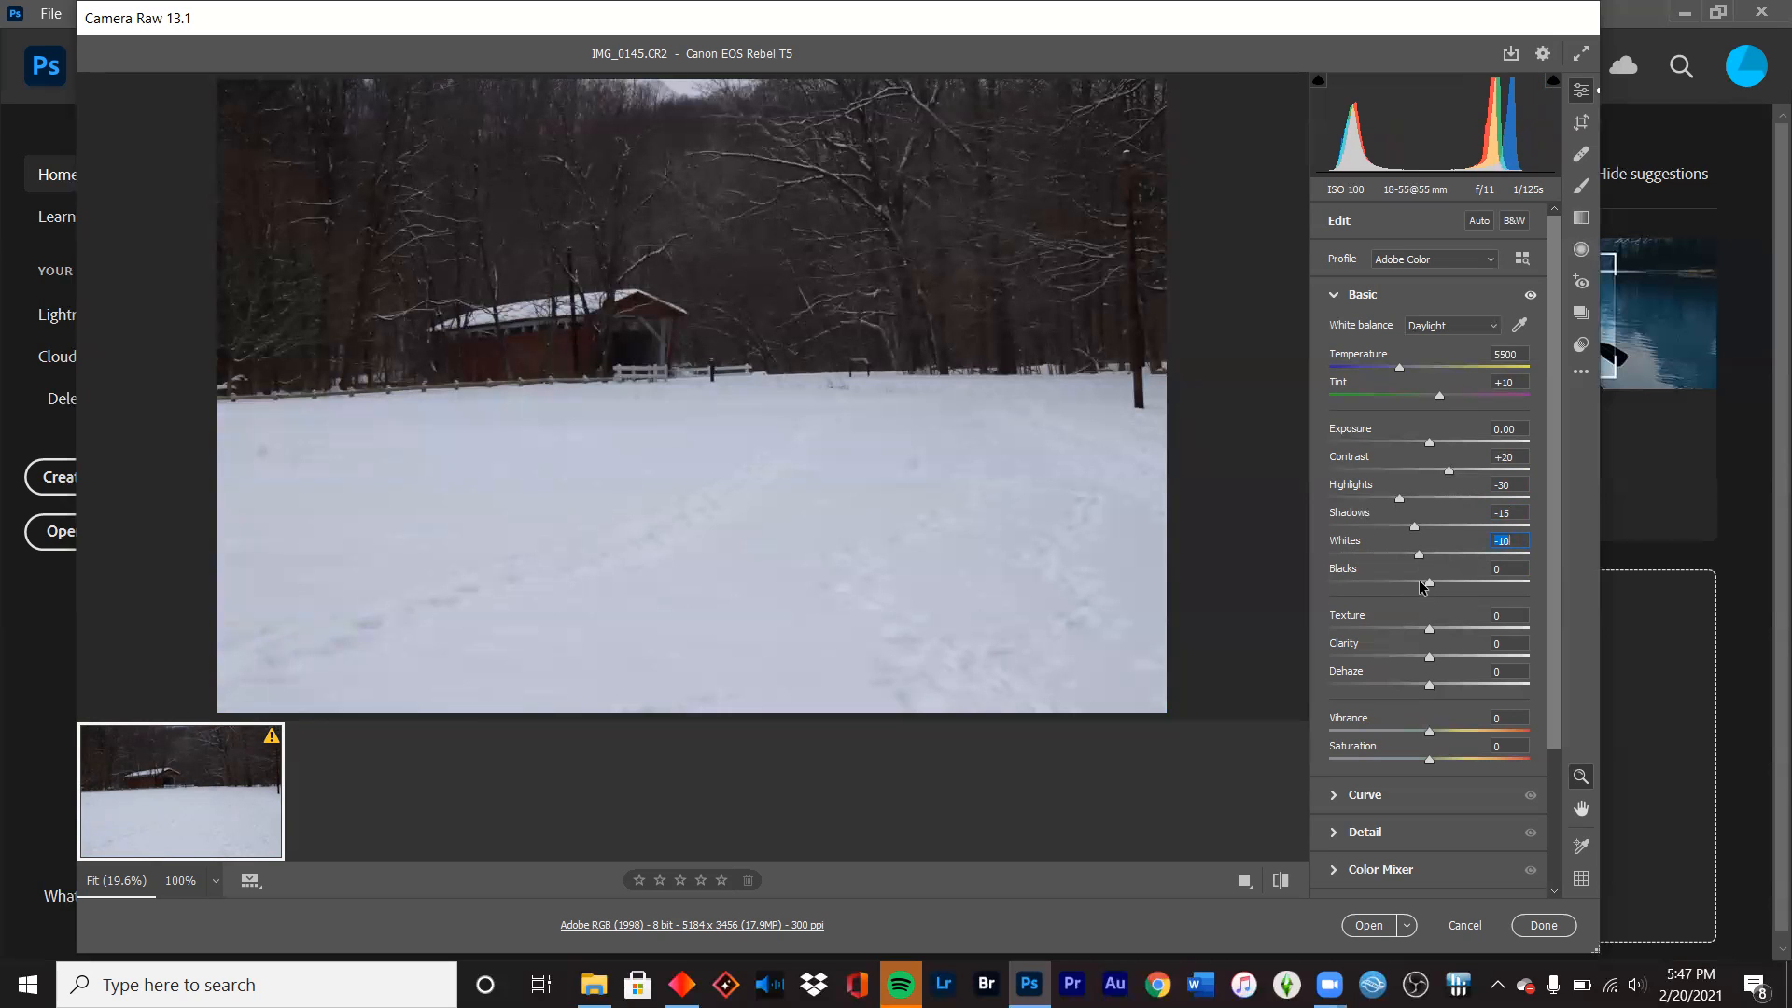
drag(1422, 586, 1424, 585)
text(-10)
key(Tab)
drag(1426, 585, 1438, 585)
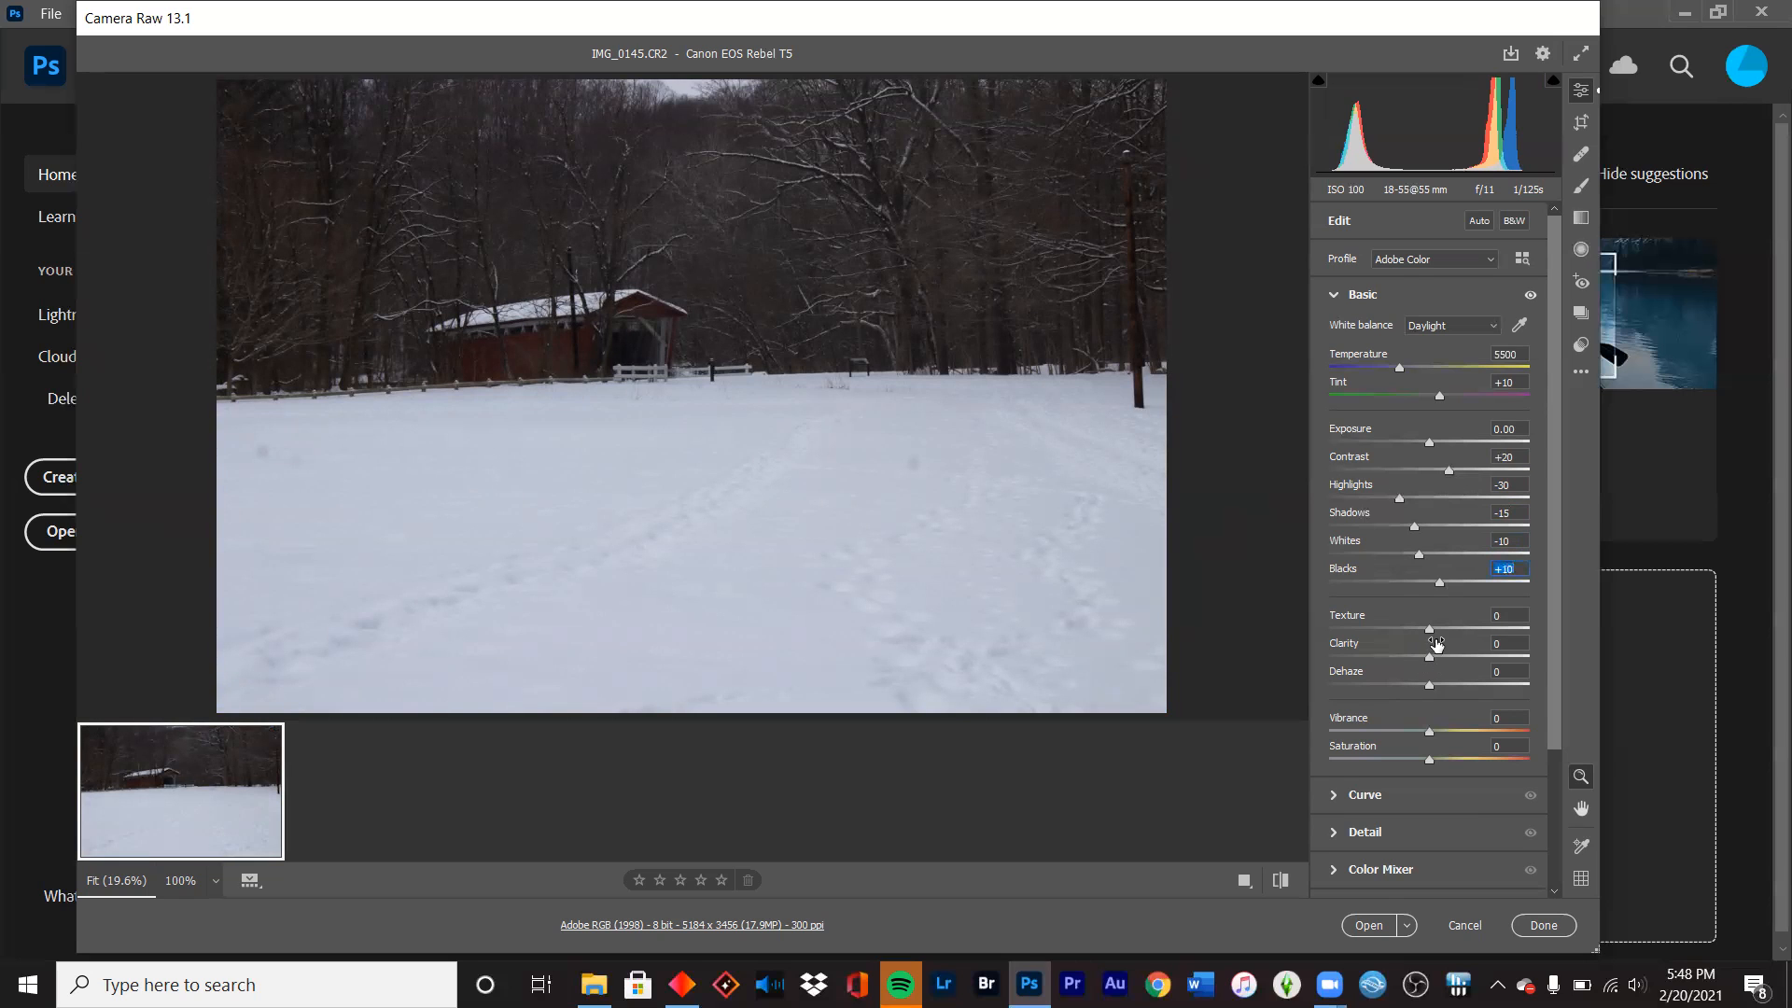
- Raise the Clarity to +20, preview the Dehaze at -100, and settle the Dehaze on -8
scroll(1425, 640, down, 2)
scroll(1425, 616, down, 1)
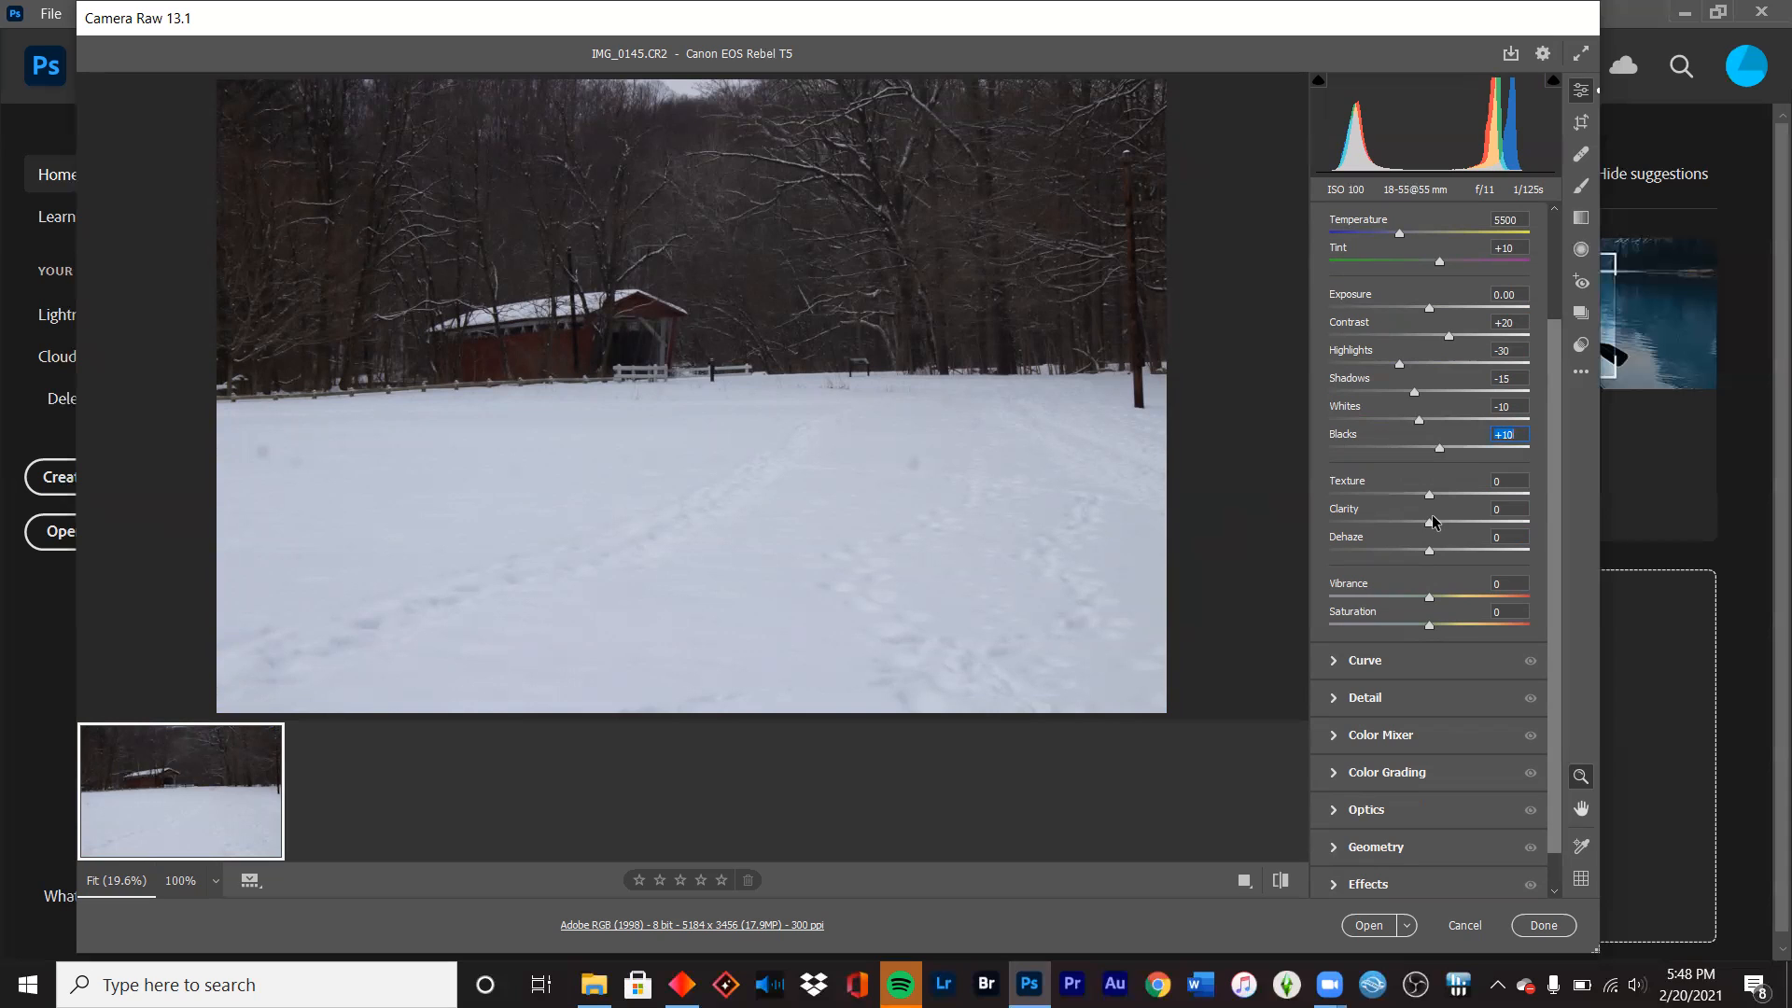
drag(1429, 525, 1452, 527)
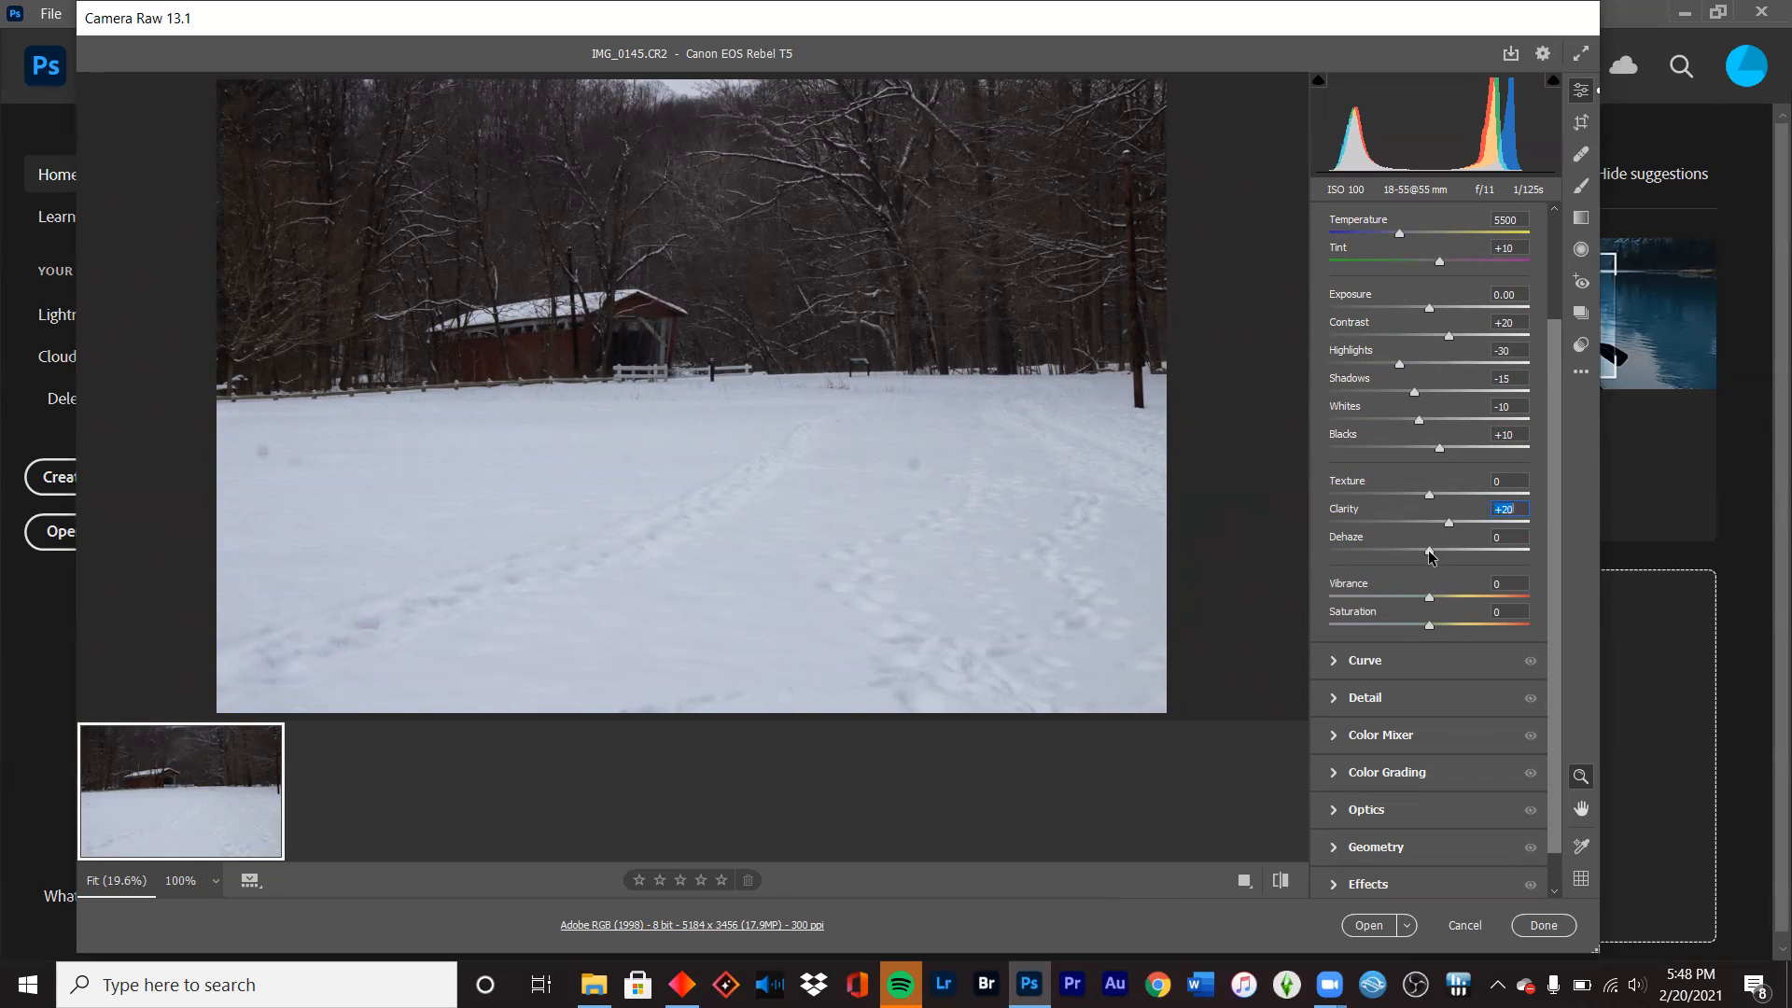
drag(1428, 551, 1320, 557)
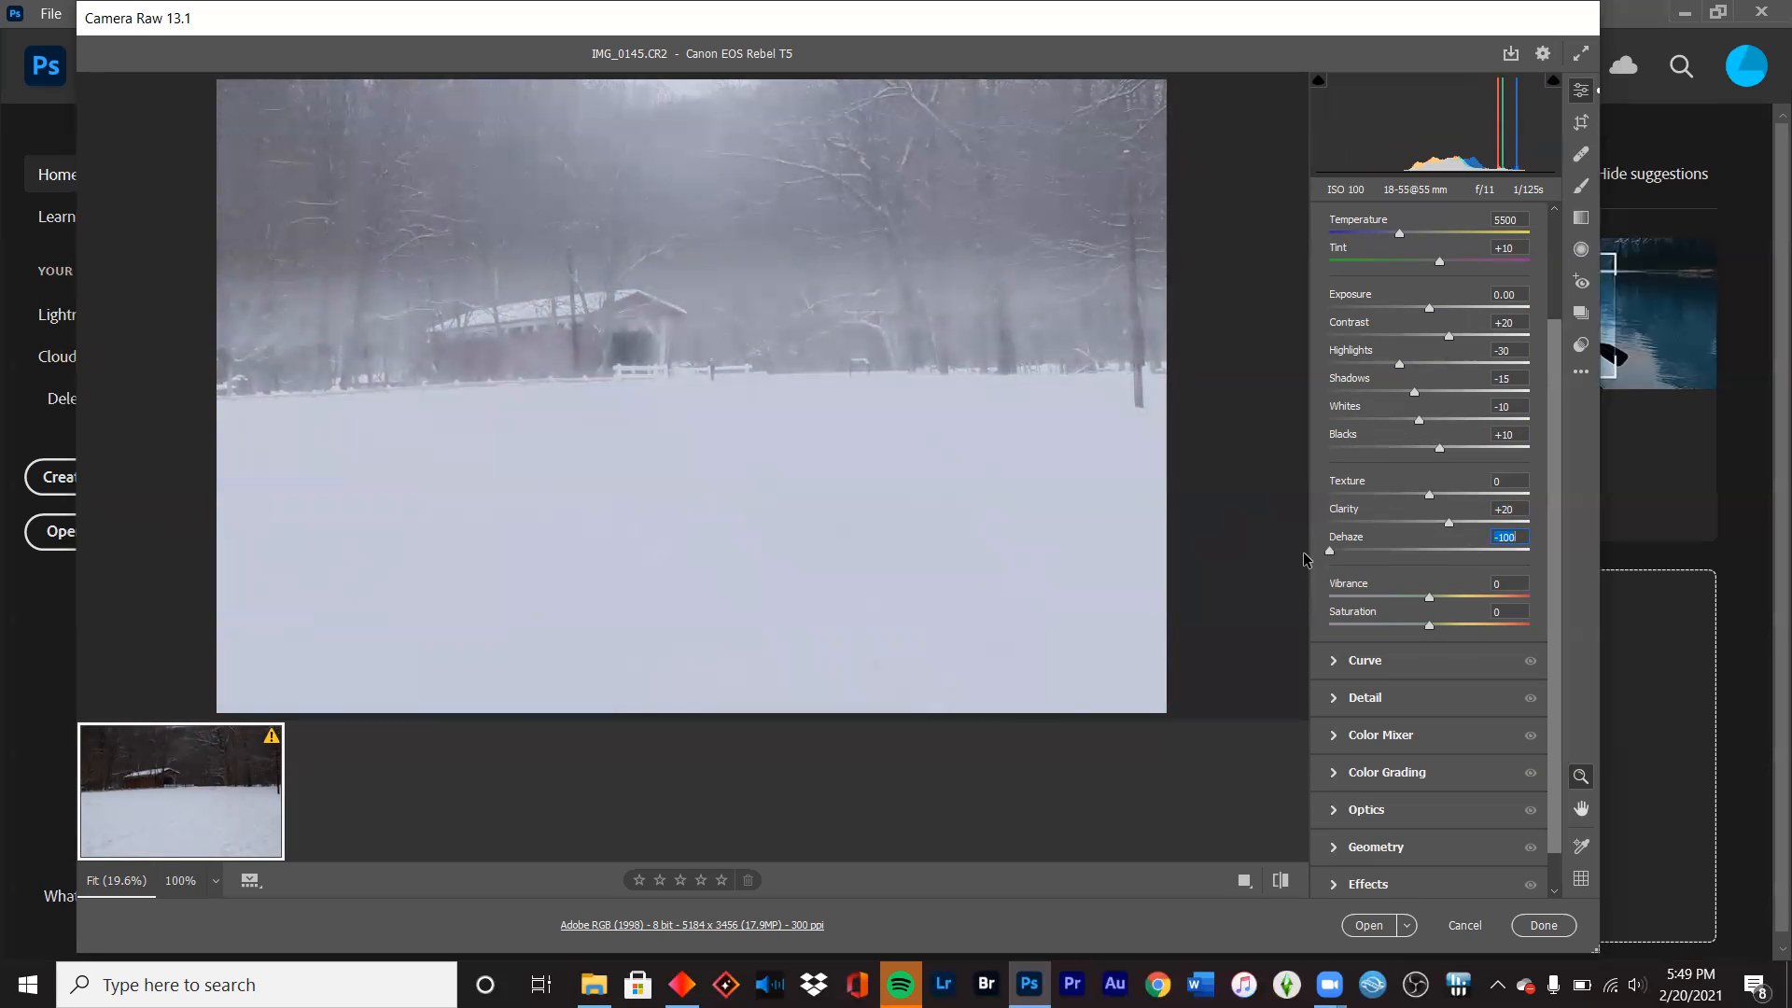
drag(1329, 551, 1422, 557)
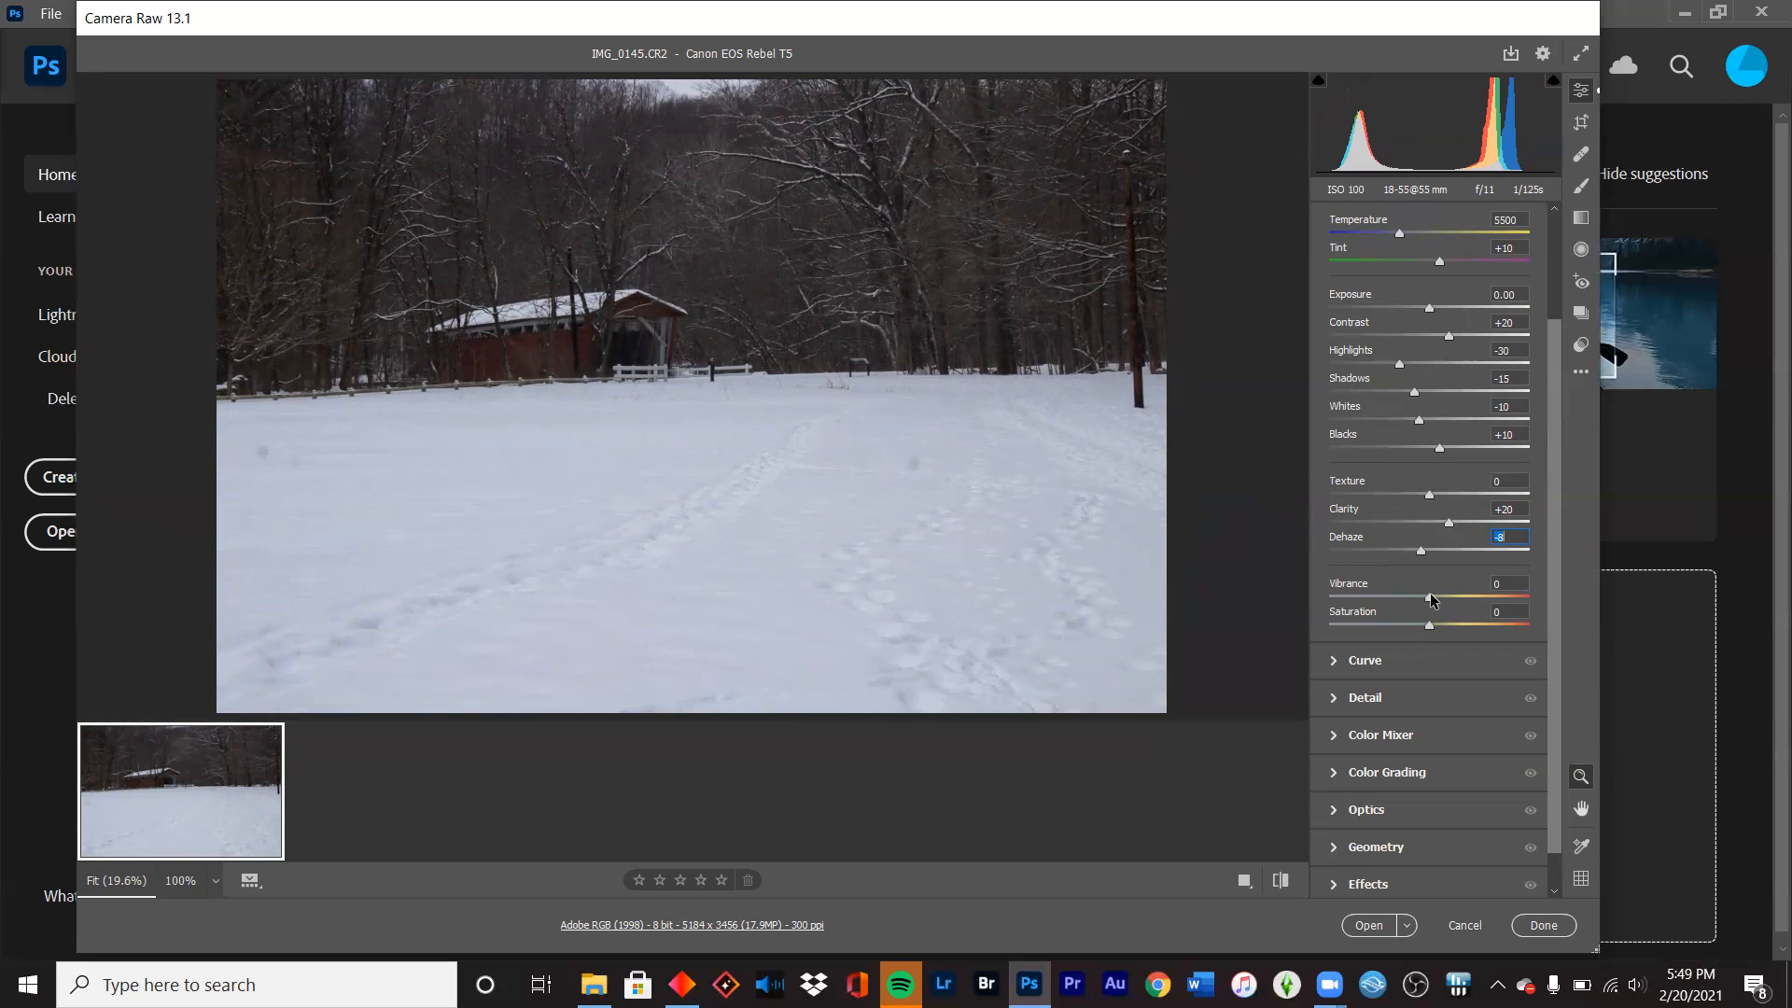
- Set the Vibrance to +15, preview the Saturation at +100, and bring the Saturation to +30
mouse_move(1432, 599)
mouse_down()
mouse_move(1548, 613)
mouse_move(1423, 604)
mouse_move(1441, 602)
mouse_up()
mouse_move(1429, 624)
mouse_down()
mouse_move(1535, 627)
mouse_move(1435, 652)
mouse_up()
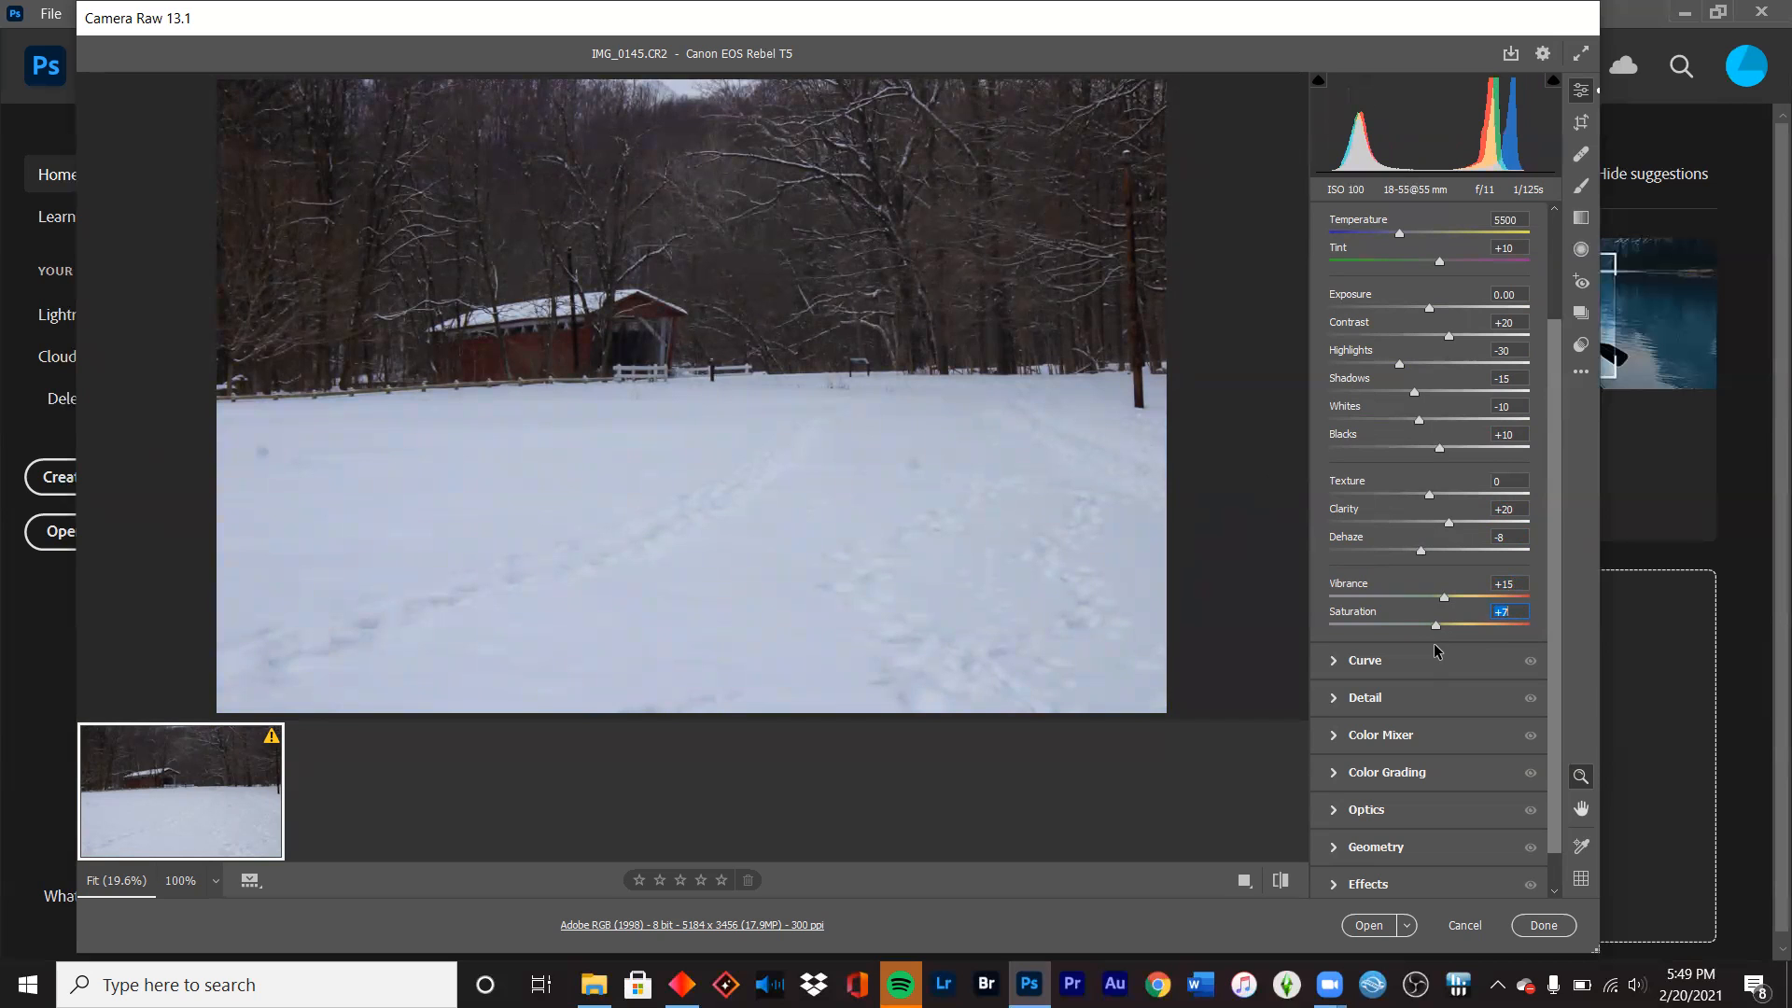
drag(1438, 650, 1538, 631)
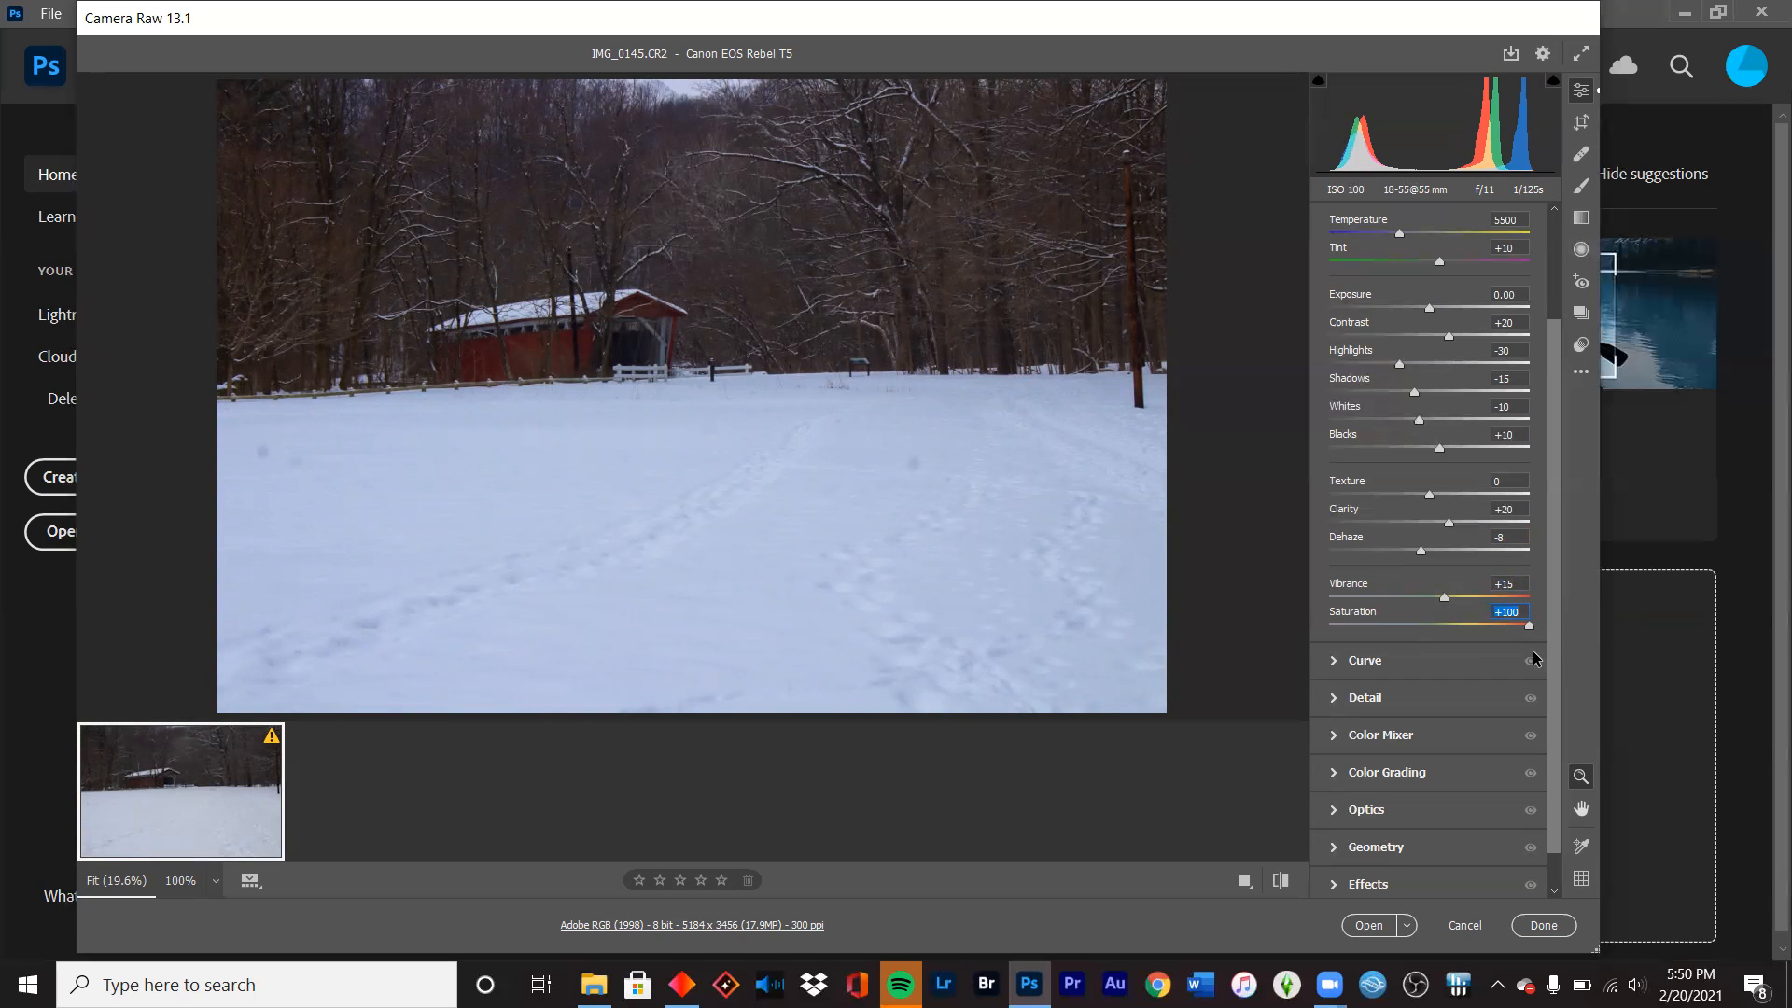
drag(1528, 661, 1459, 676)
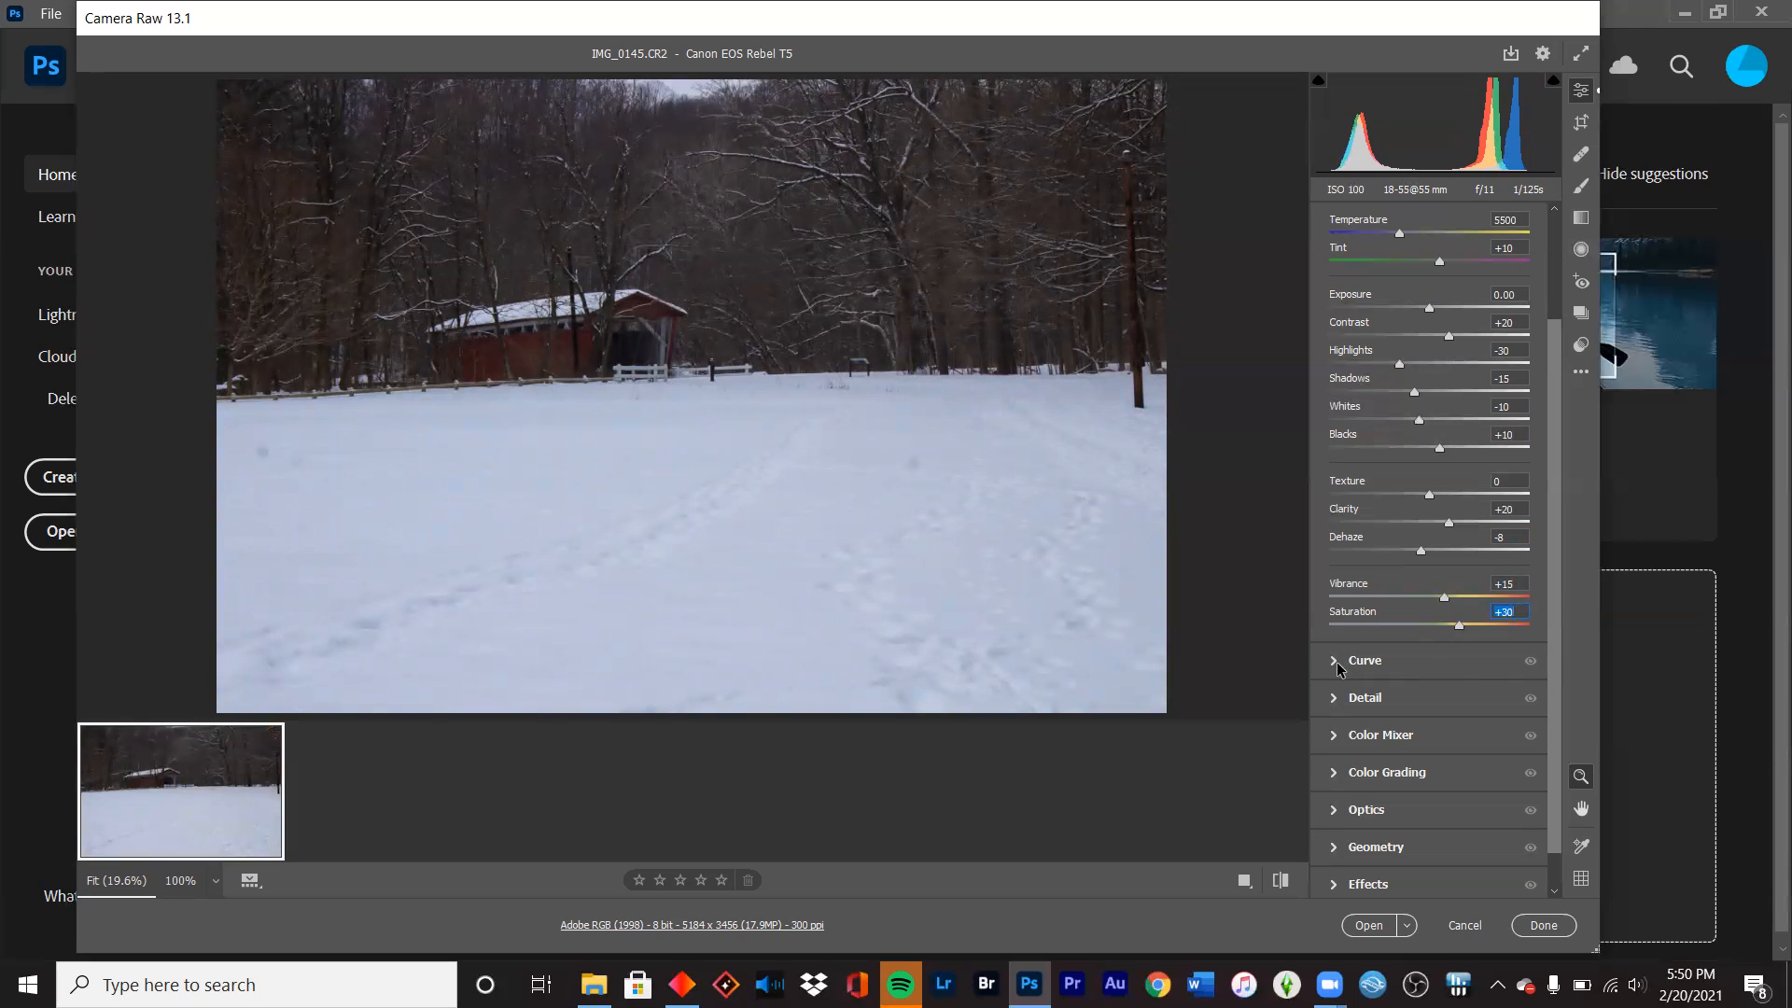
- Return from the tone curve to the basic adjustments and reduce the Saturation to about +16
scroll(1339, 658, down, 1)
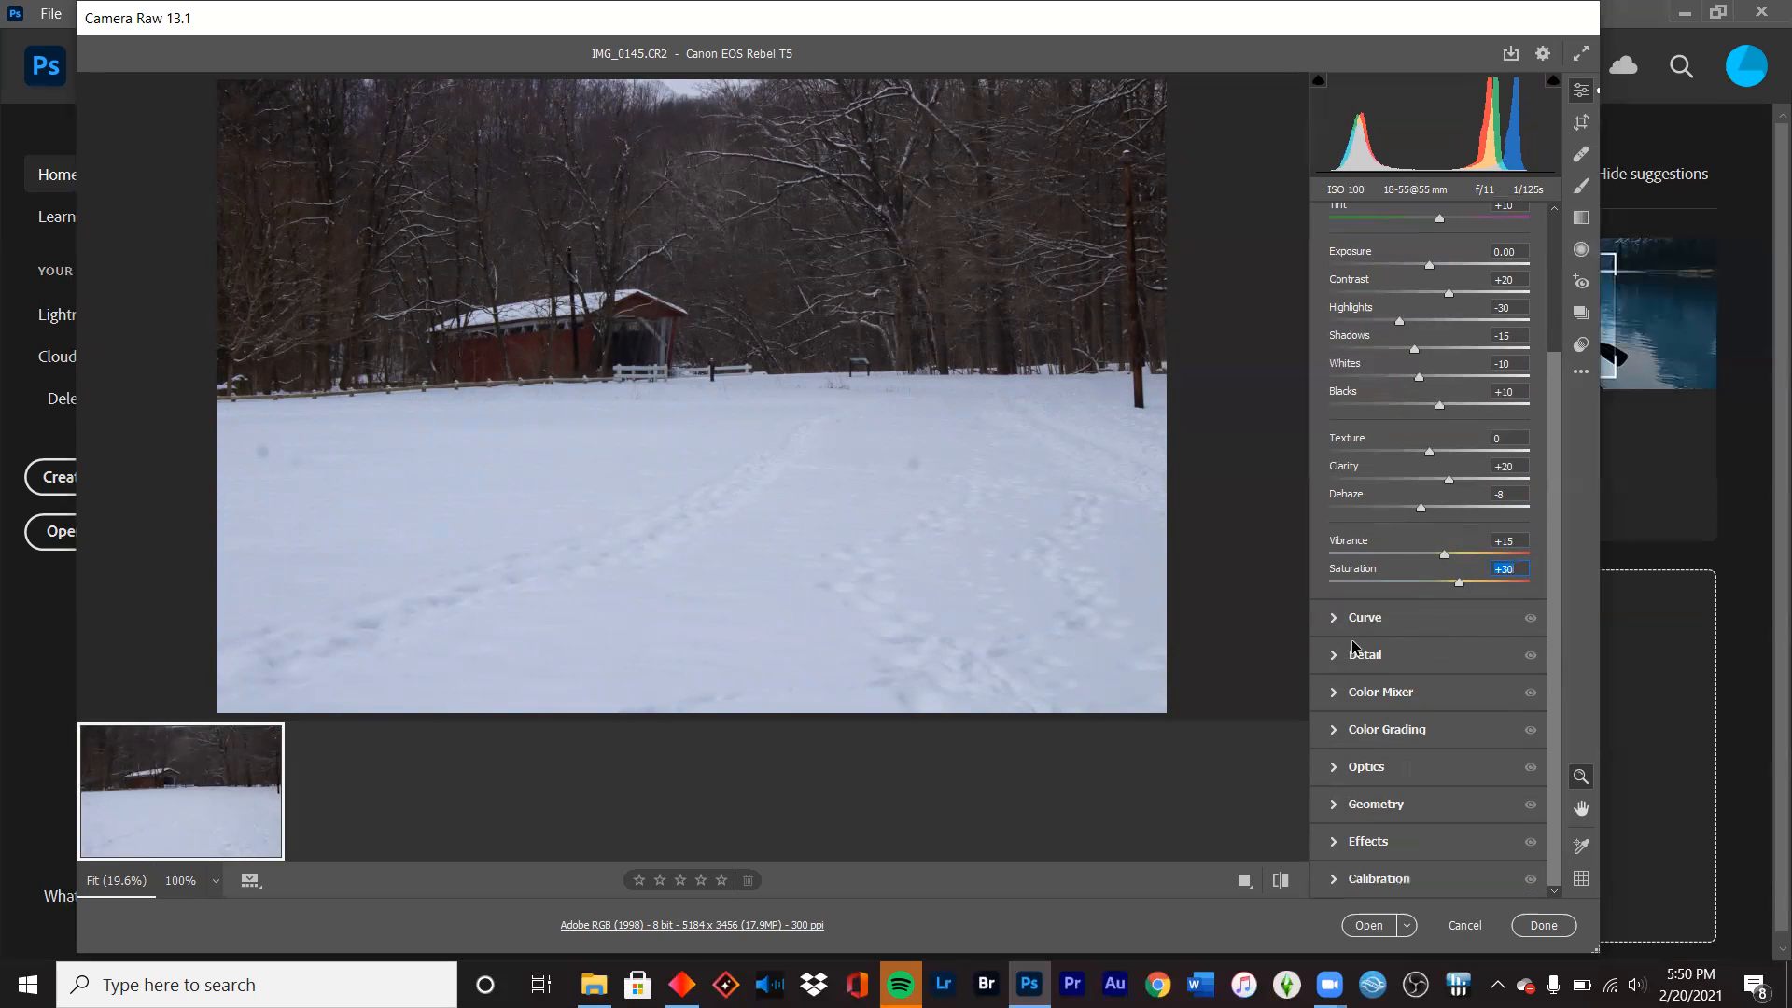
click(1332, 622)
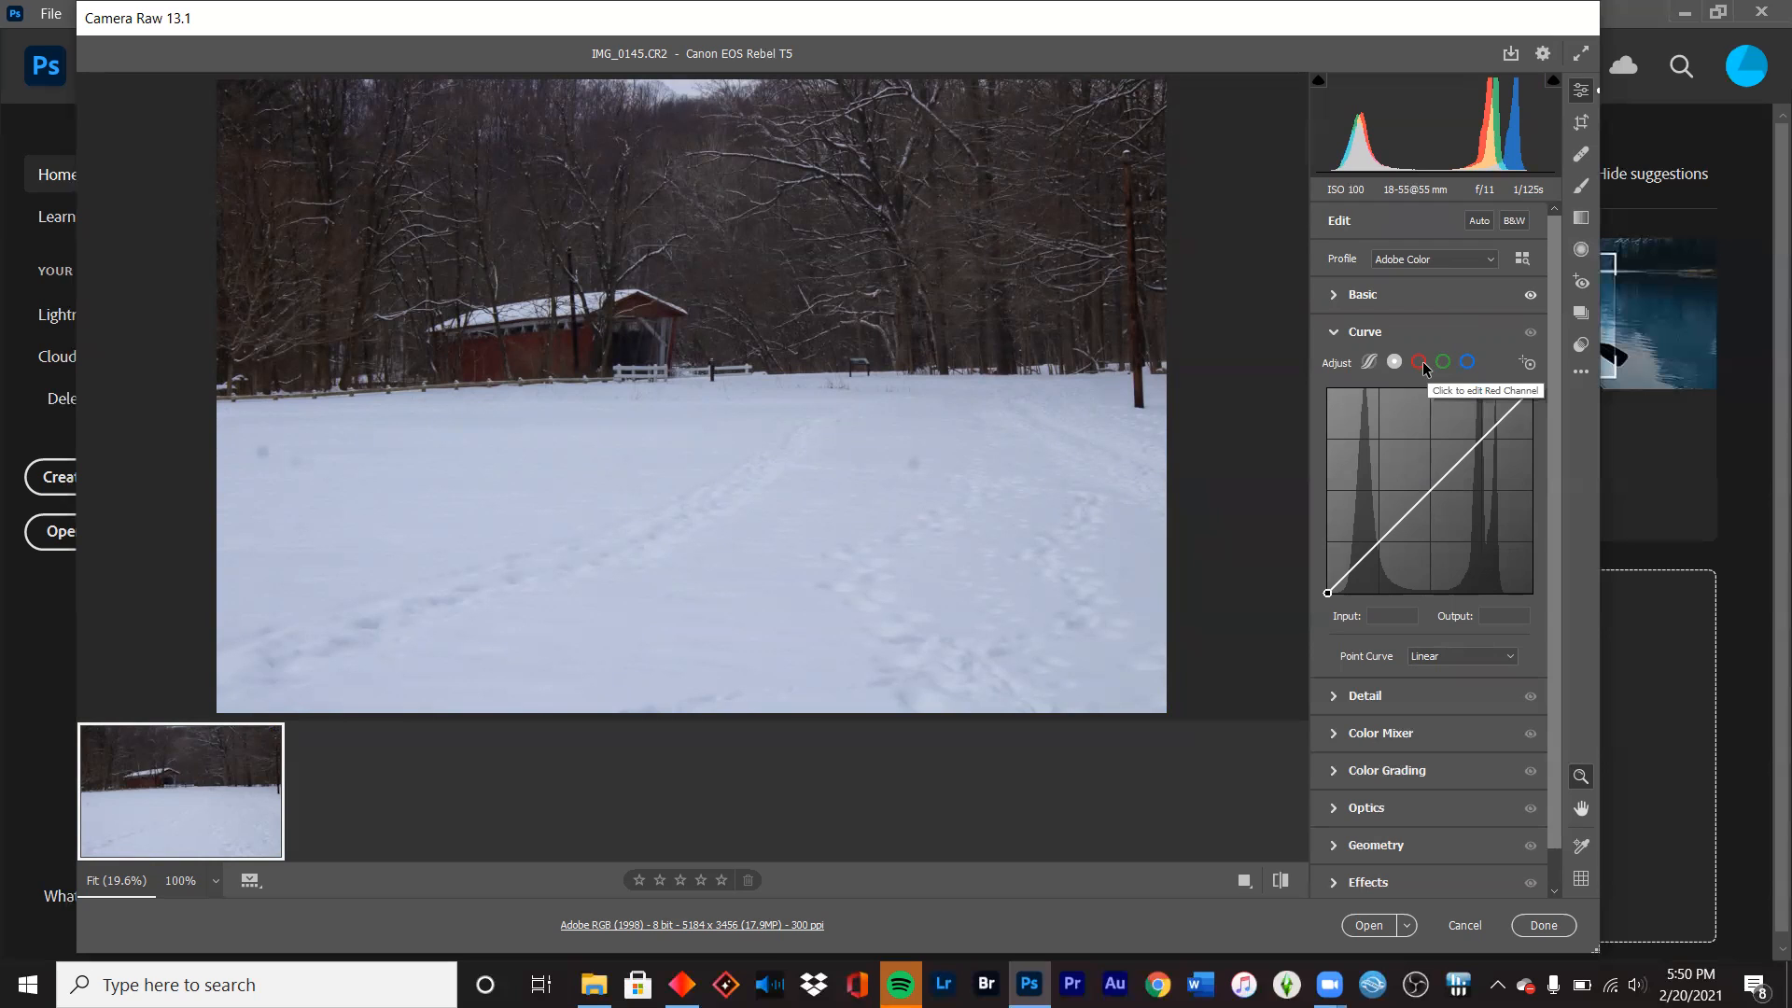
click(1349, 290)
drag(1456, 760, 1441, 764)
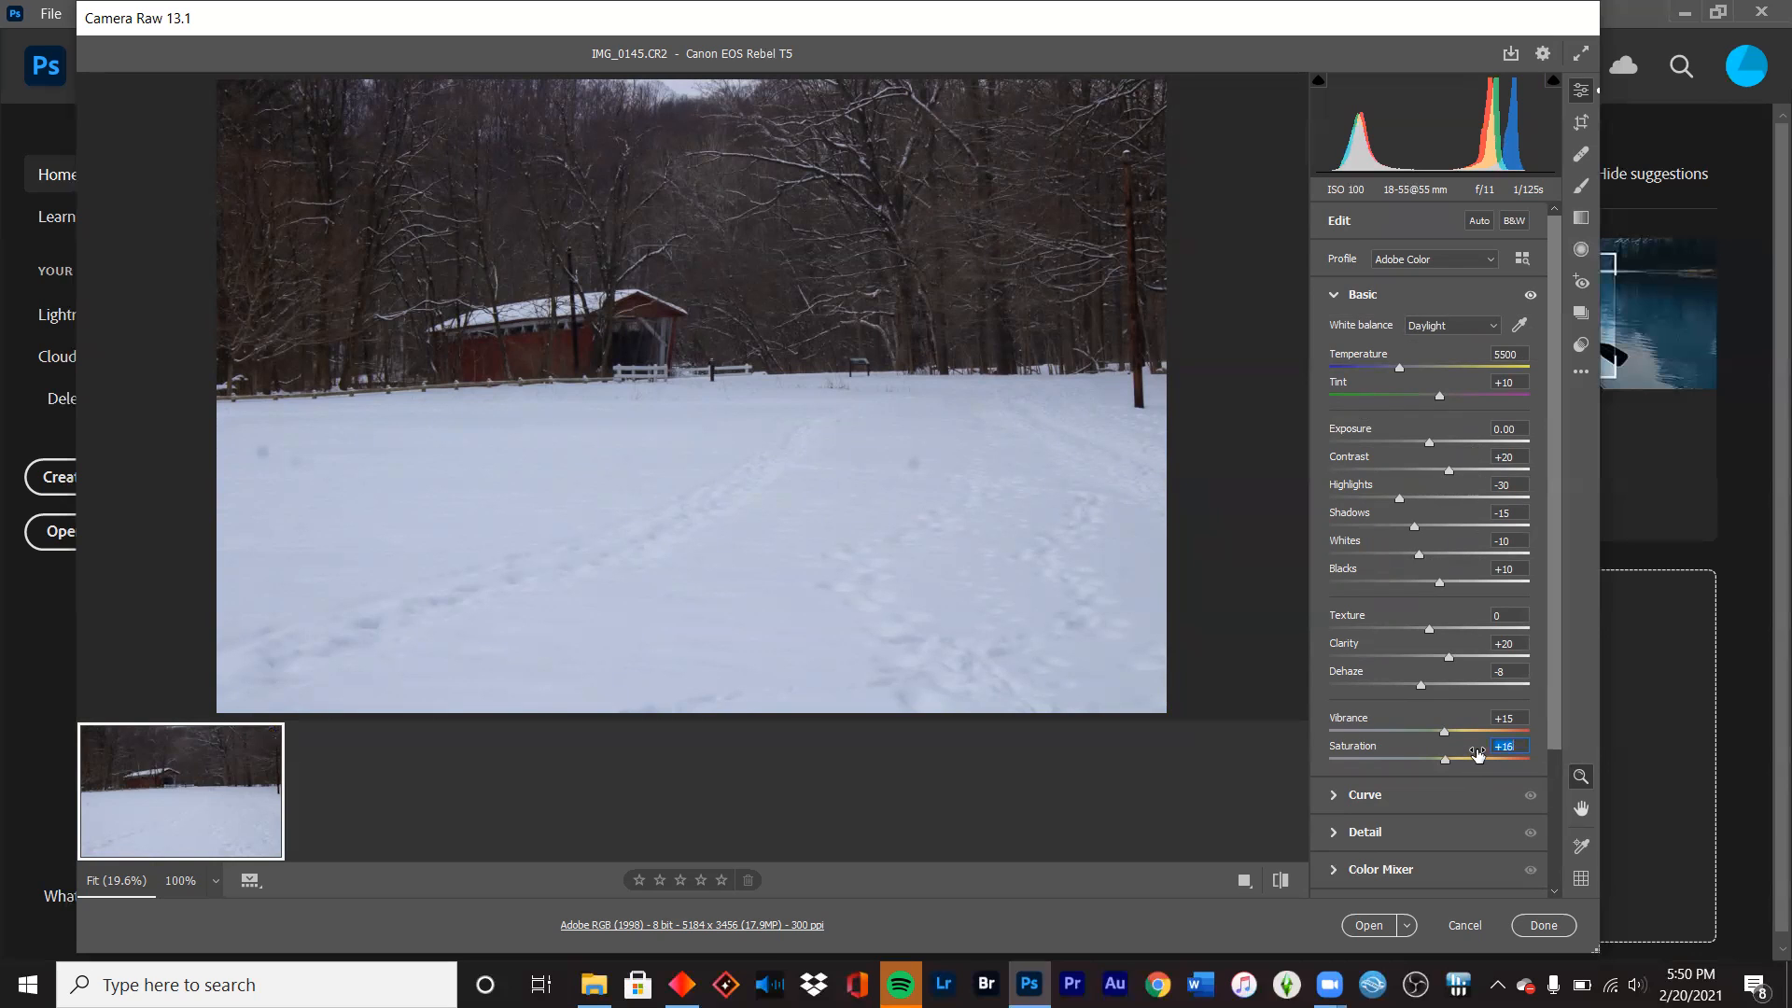
key(Down)
- Add a point at the middle of the red channel's tone curve and nudge it slightly
click(1447, 792)
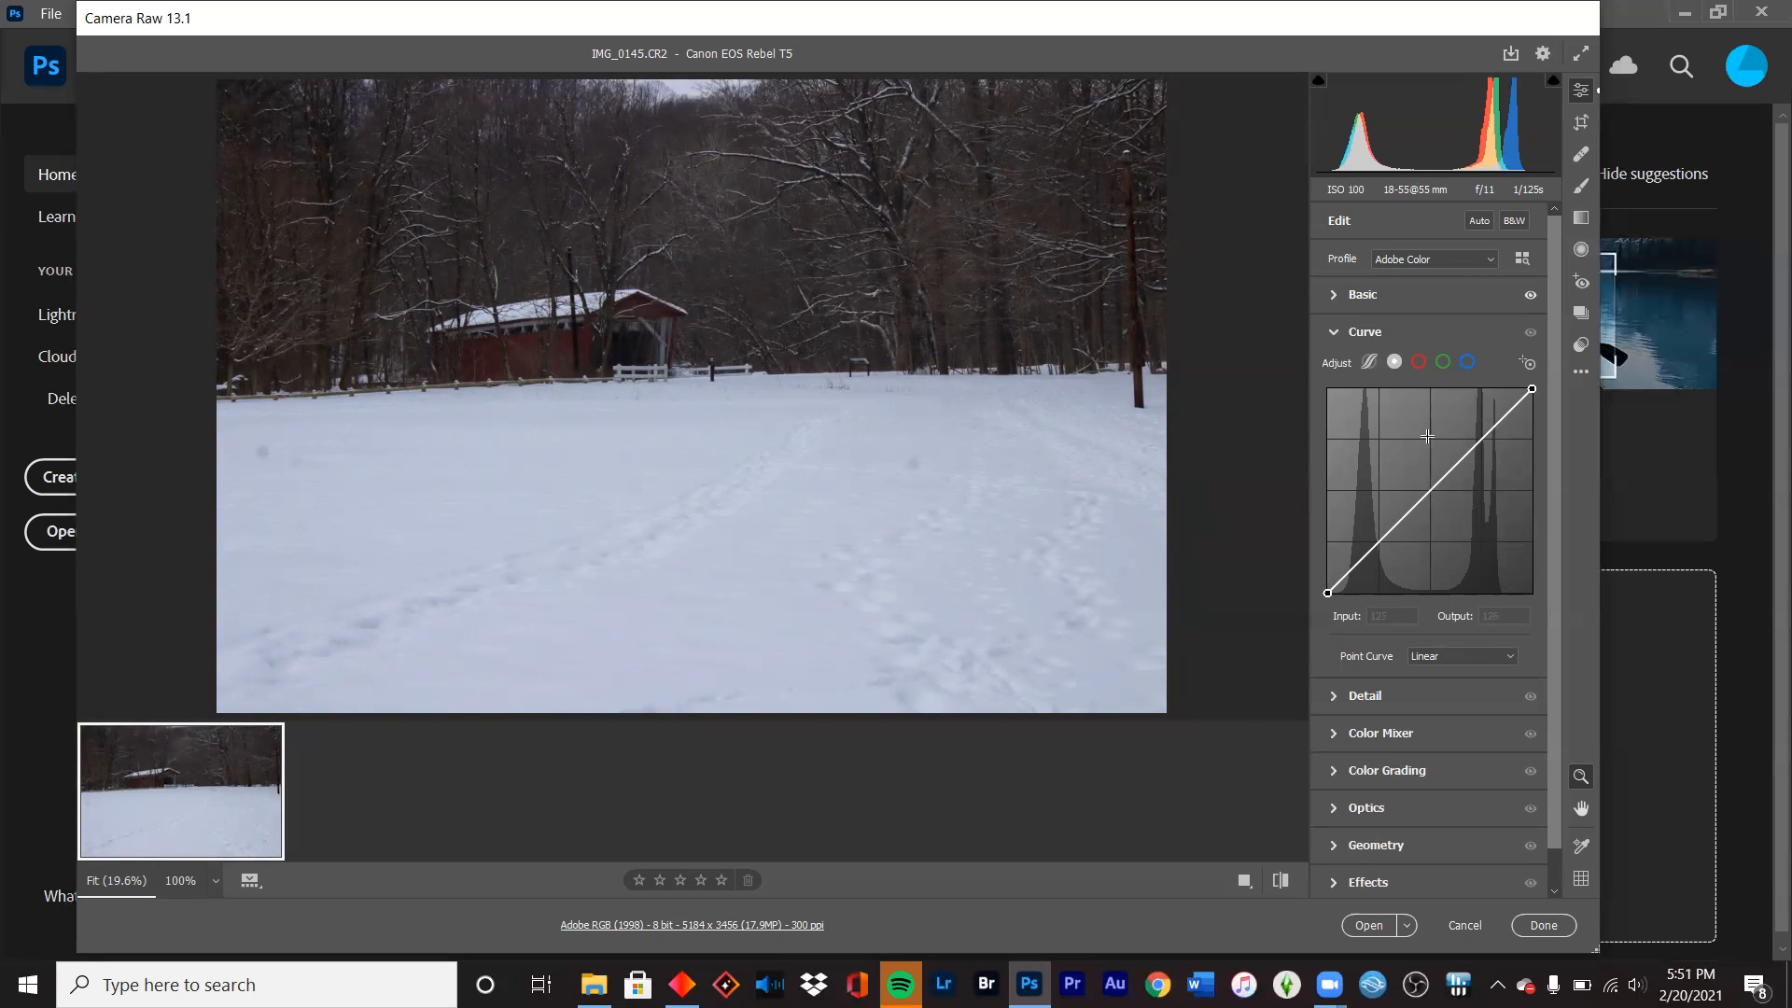
click(1417, 363)
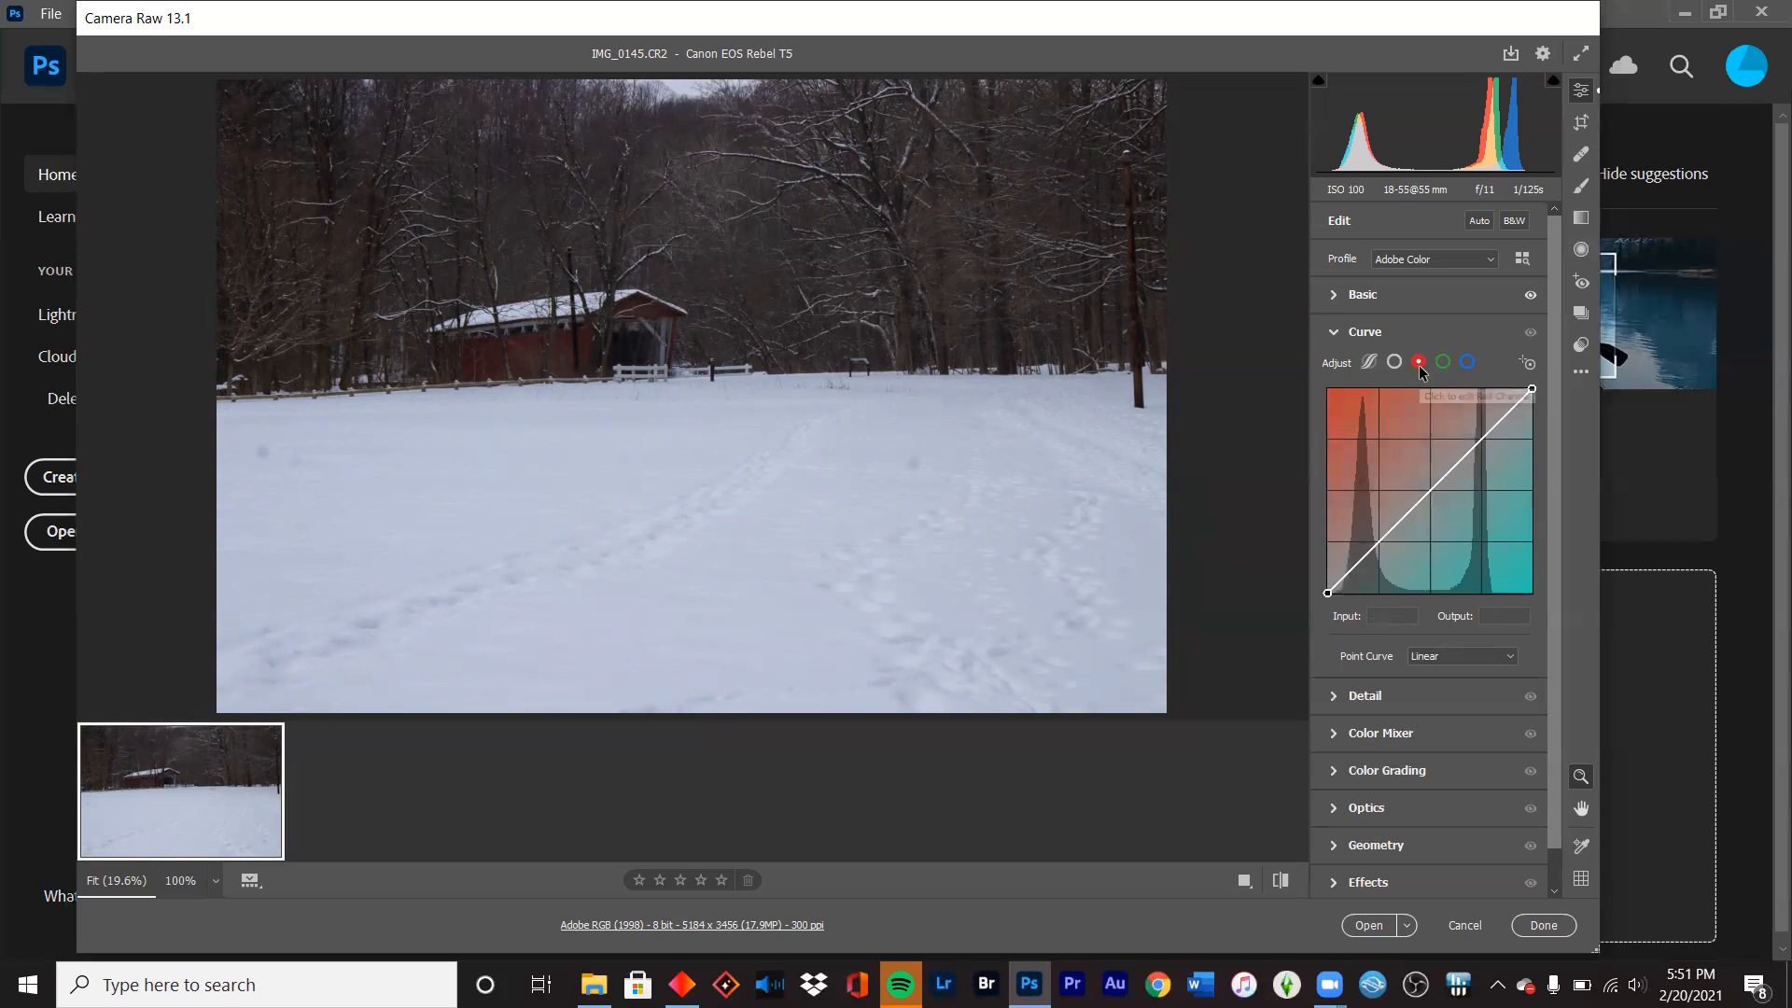
click(1430, 489)
mouse_move(1430, 489)
mouse_down()
mouse_move(1428, 469)
mouse_move(1432, 489)
mouse_up()
mouse_move(1431, 489)
mouse_down()
mouse_move(1465, 469)
mouse_move(1428, 496)
mouse_up()
- View the parametric curve settings and open the Color Mixer's HSL saturation settings
click(1368, 361)
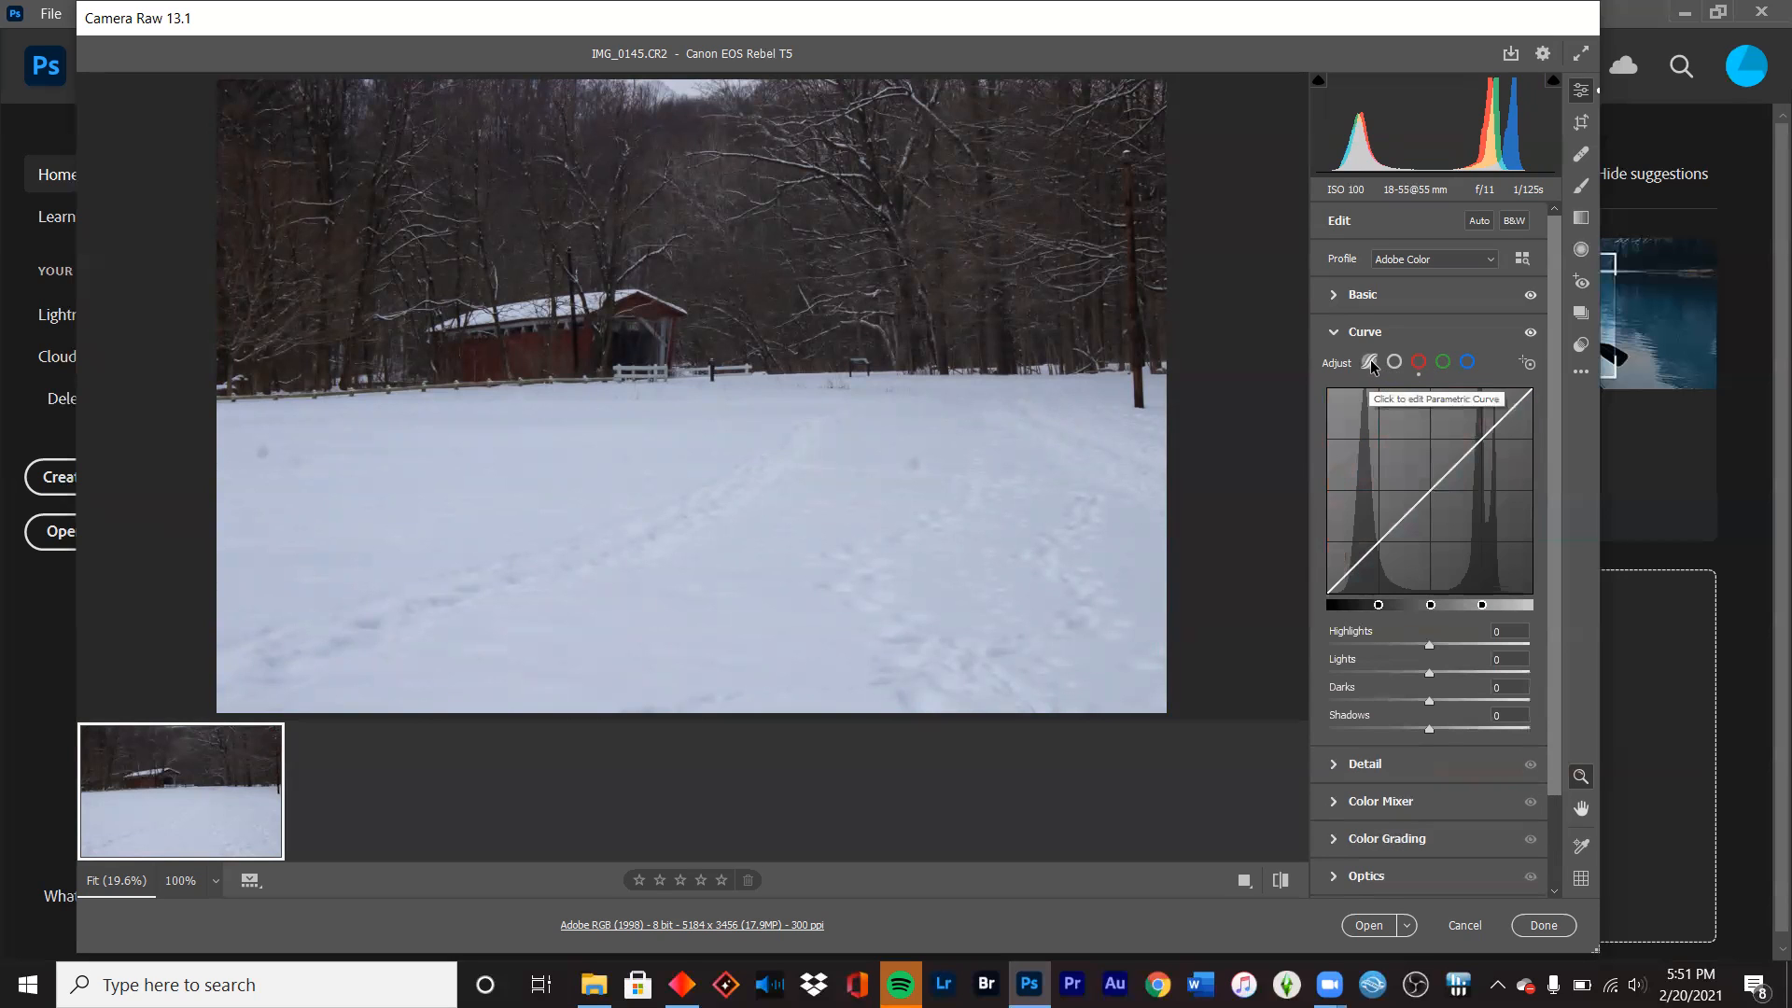
scroll(1402, 644, down, 2)
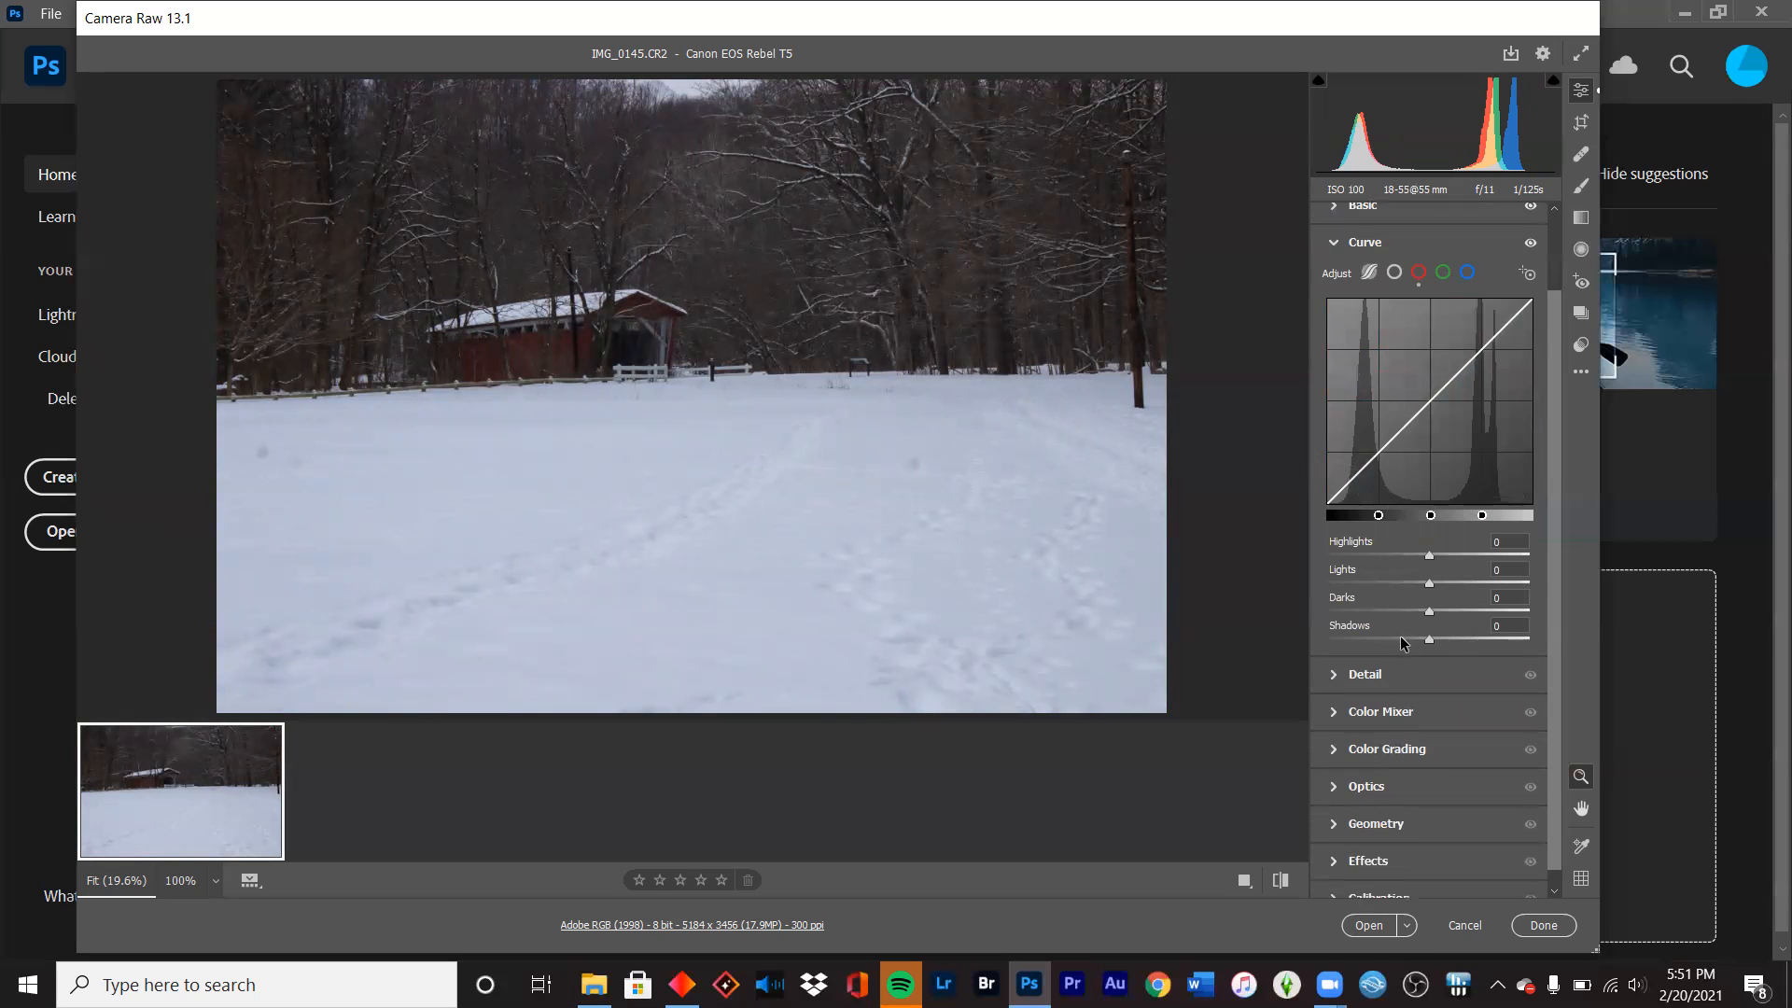
scroll(1402, 644, down, 1)
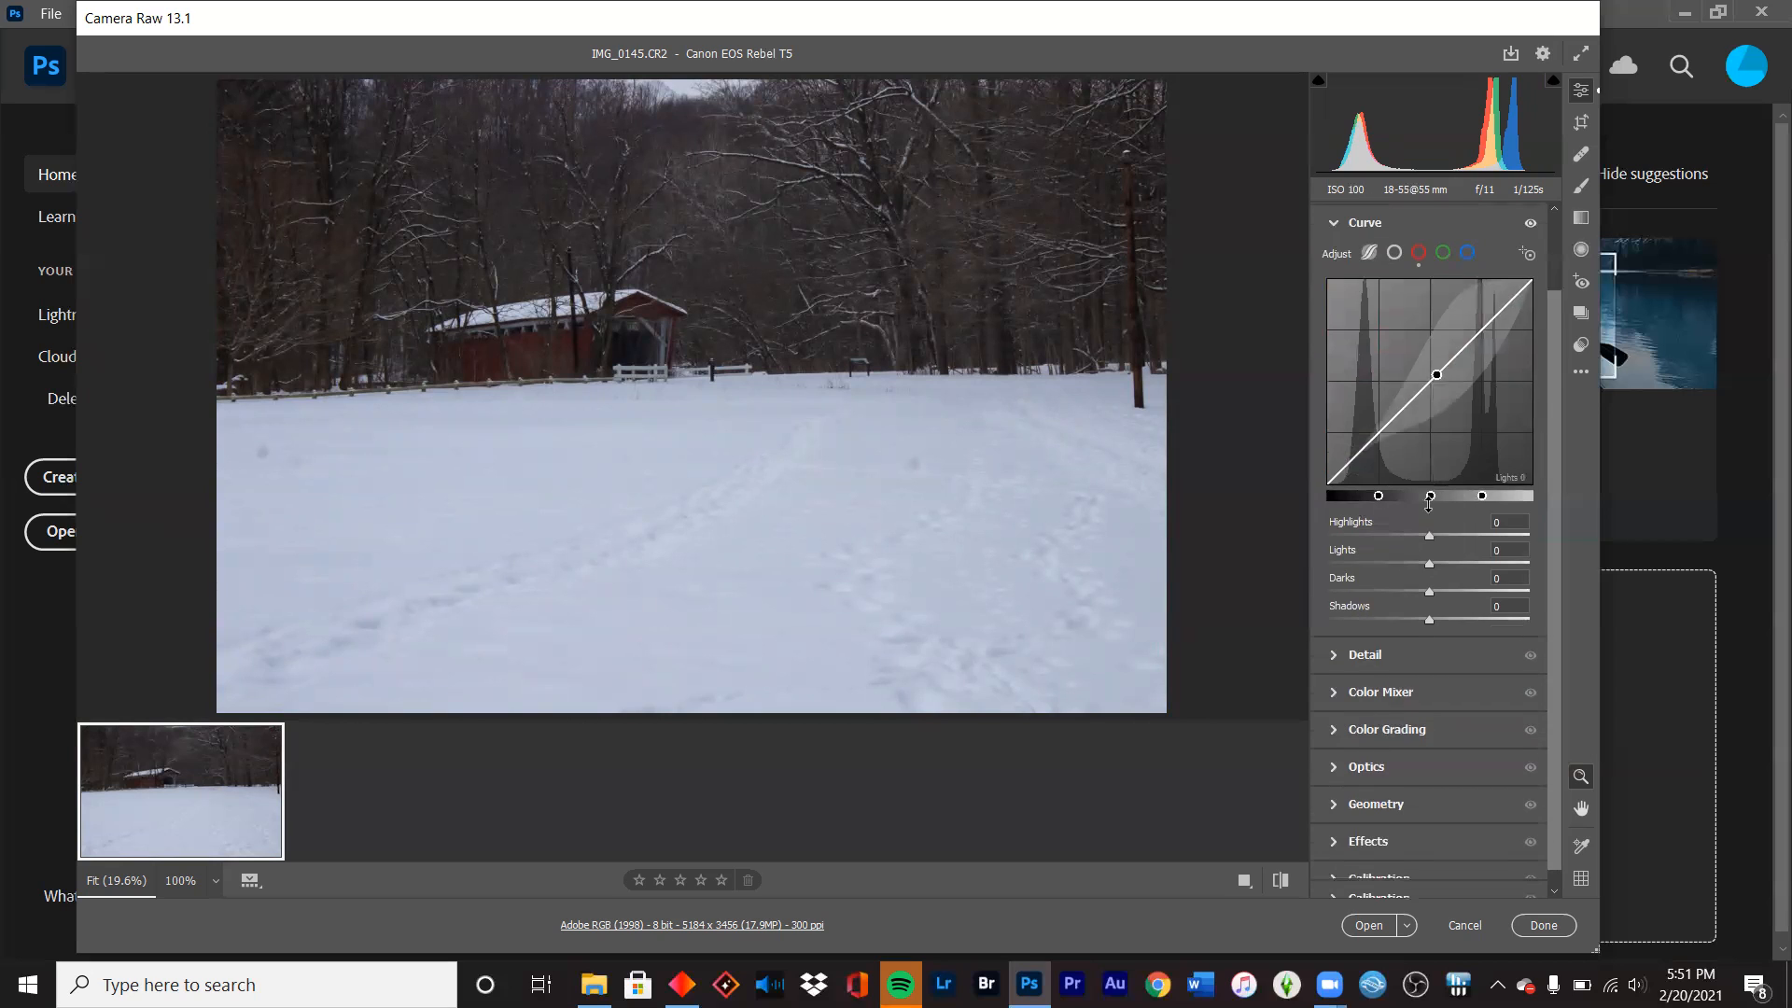
click(1335, 657)
click(1333, 657)
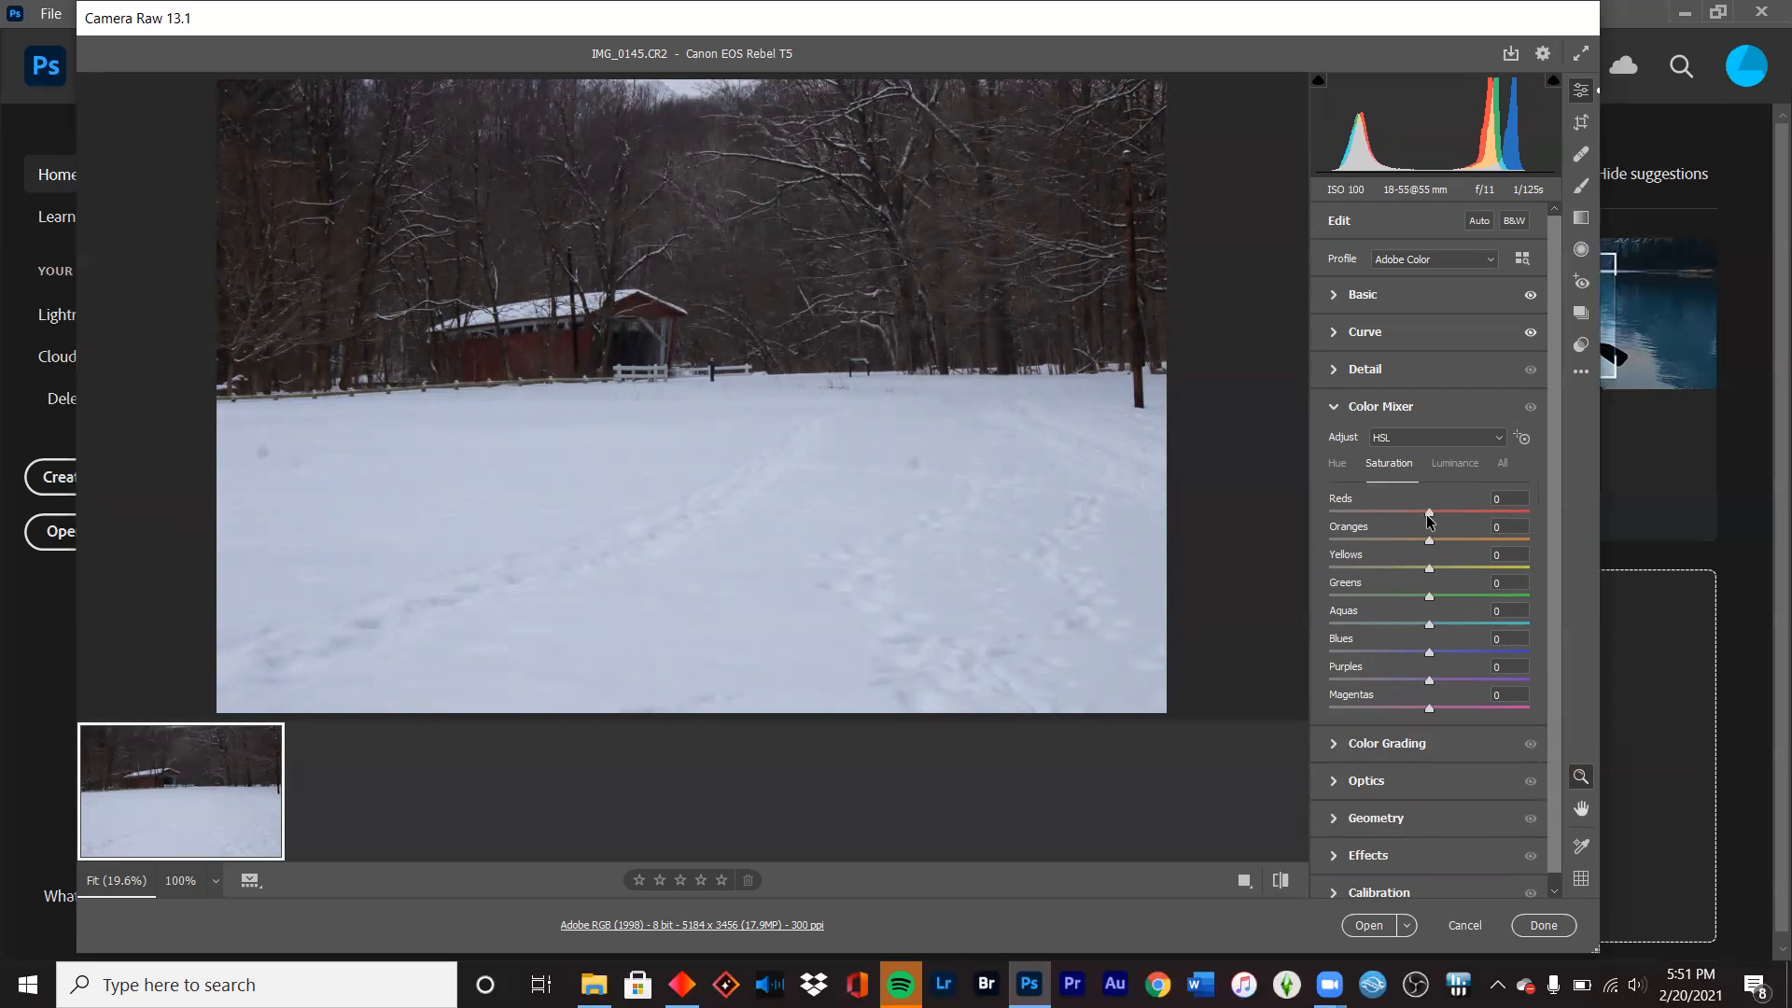
- Raise the Reds saturation in the Color Mixer to +100 and close that group of settings
drag(1427, 515, 1536, 524)
click(1332, 408)
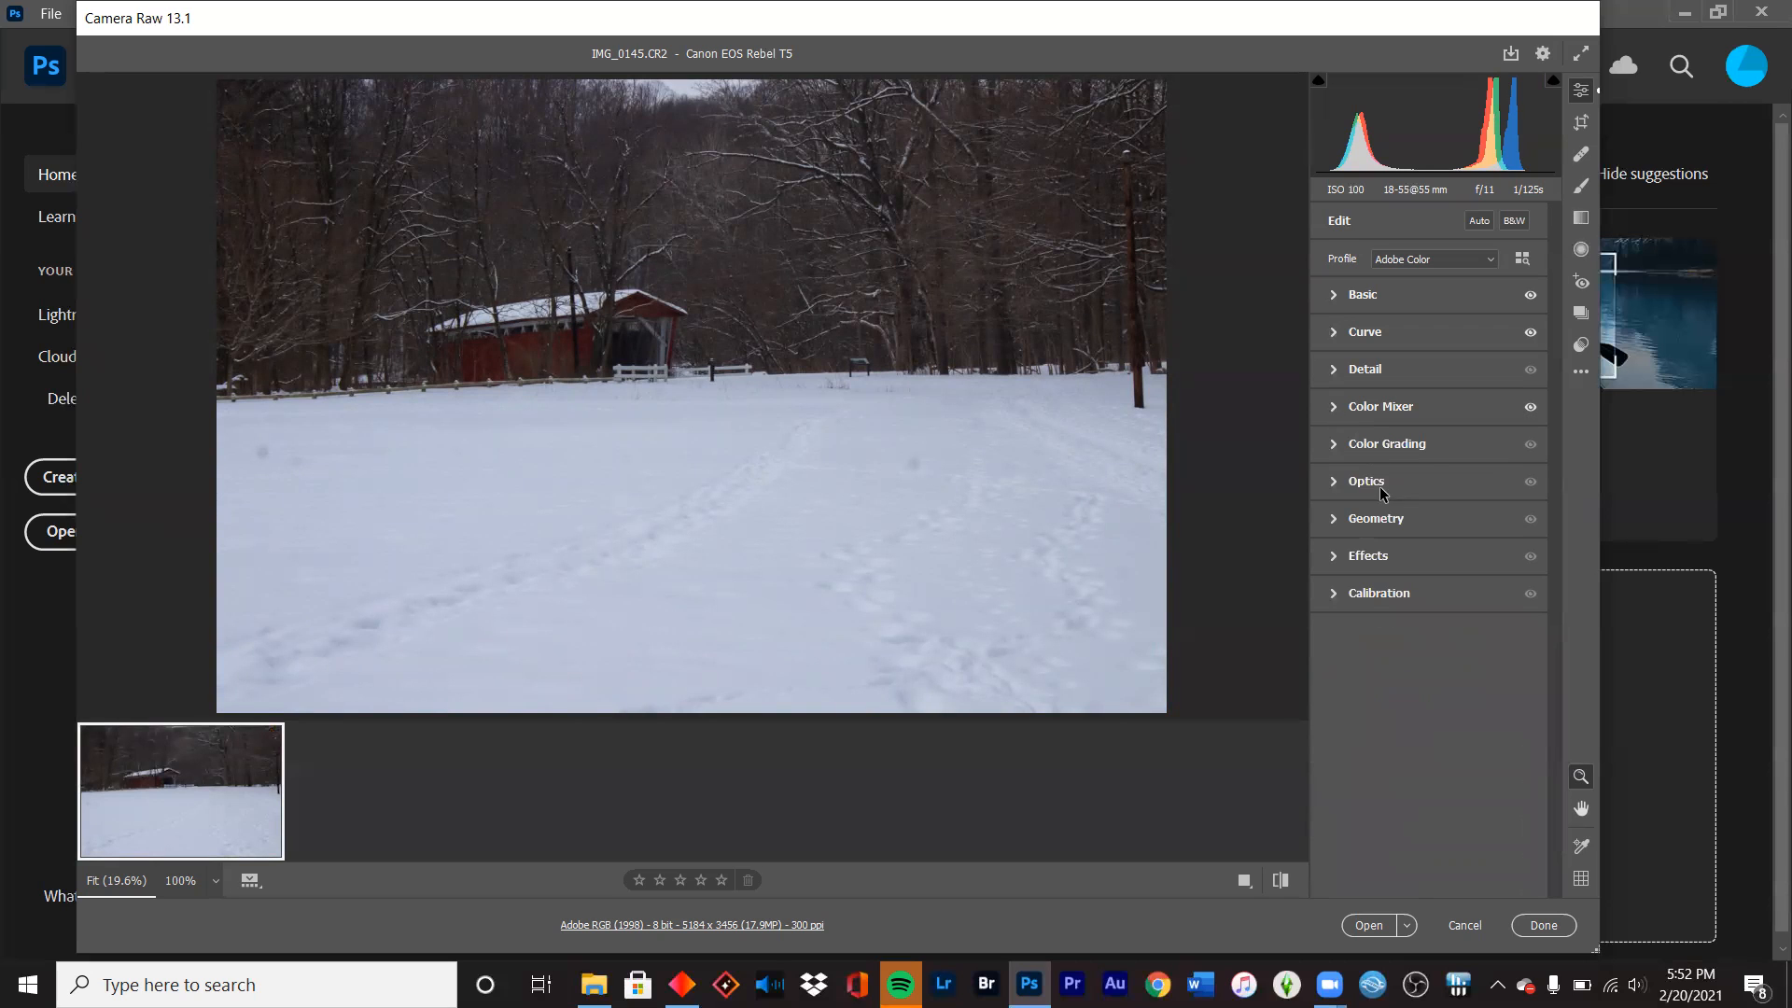
- Set the Sharpening amount in the Detail settings to 70
click(1333, 371)
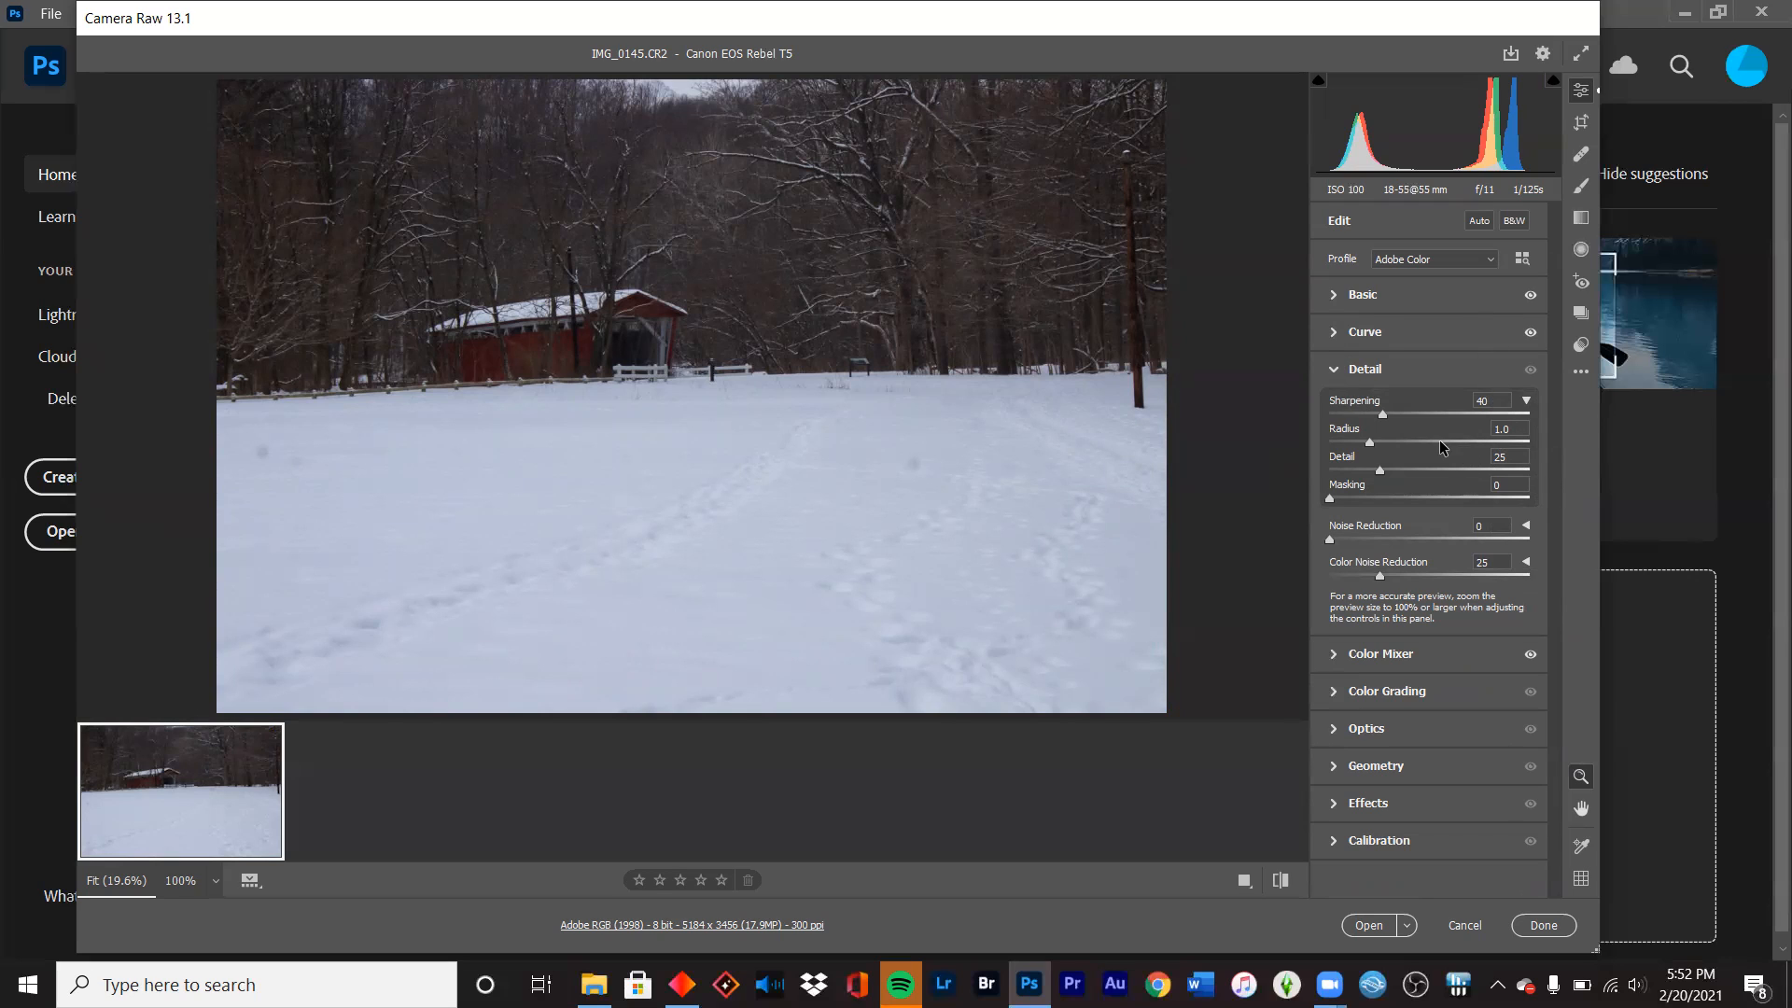
click(1496, 396)
text(0)
key(BackSpace)
text(75)
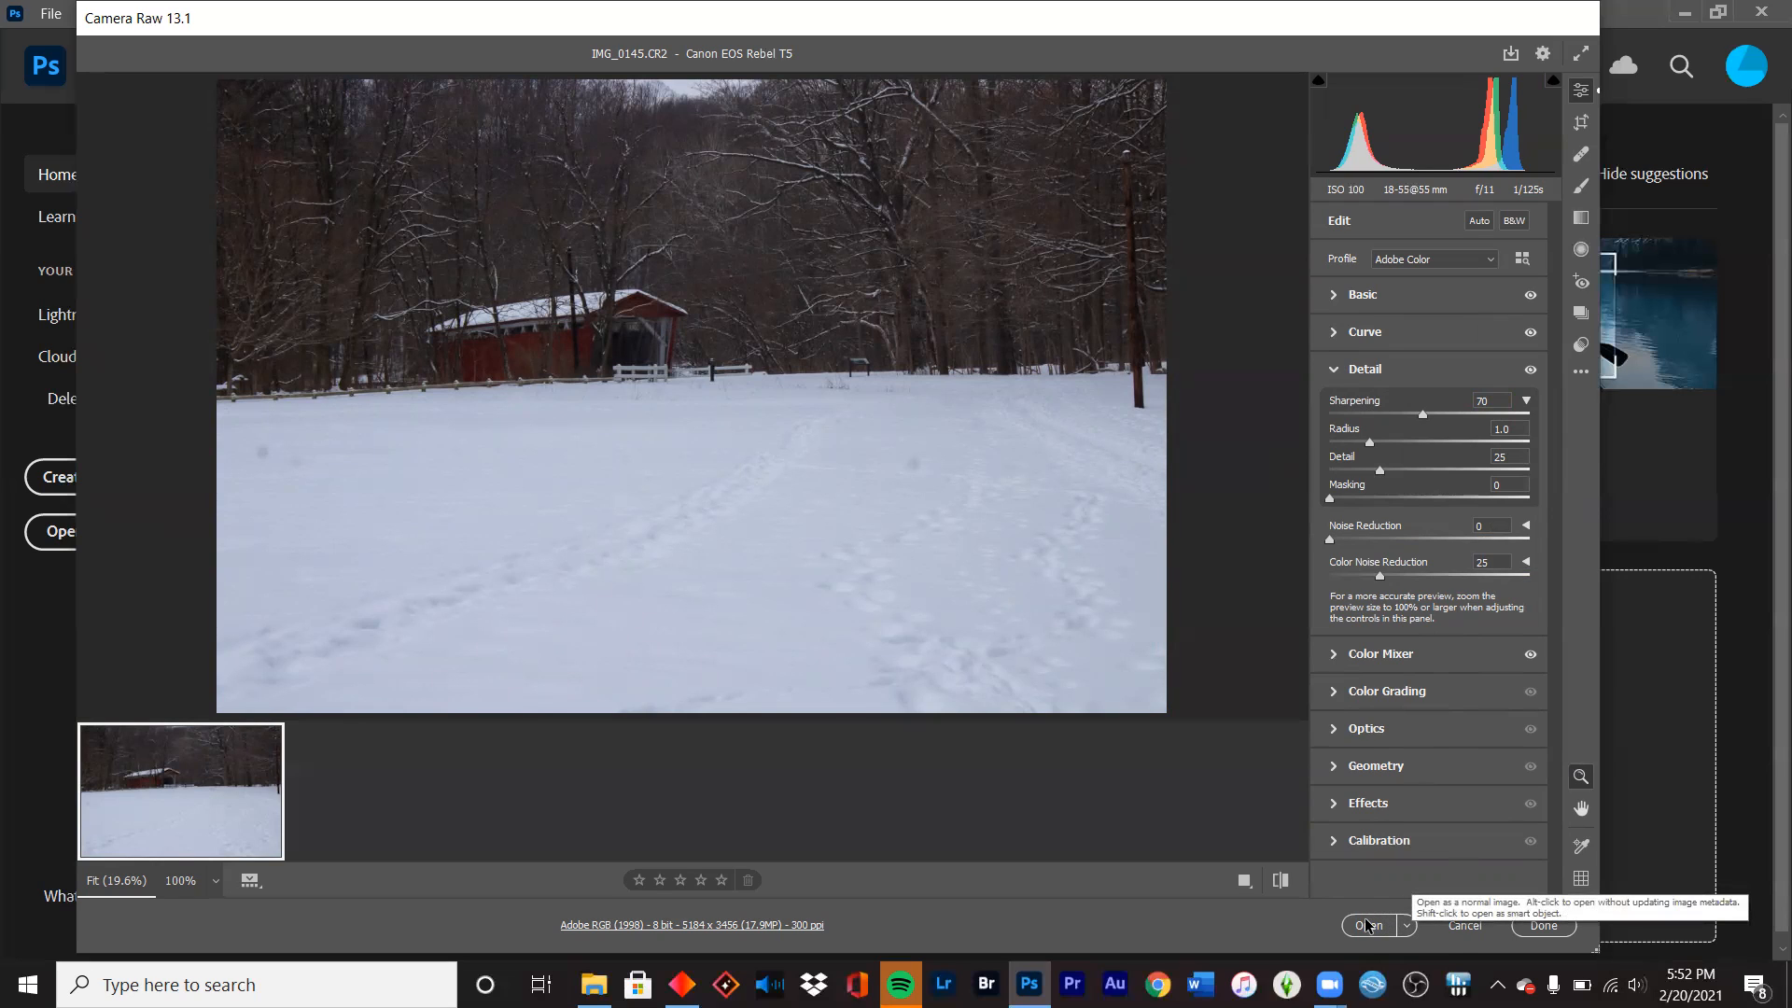
- Look over the Color Mixer's HSL hue settings, then open the developed photo in Photoshop
click(1343, 659)
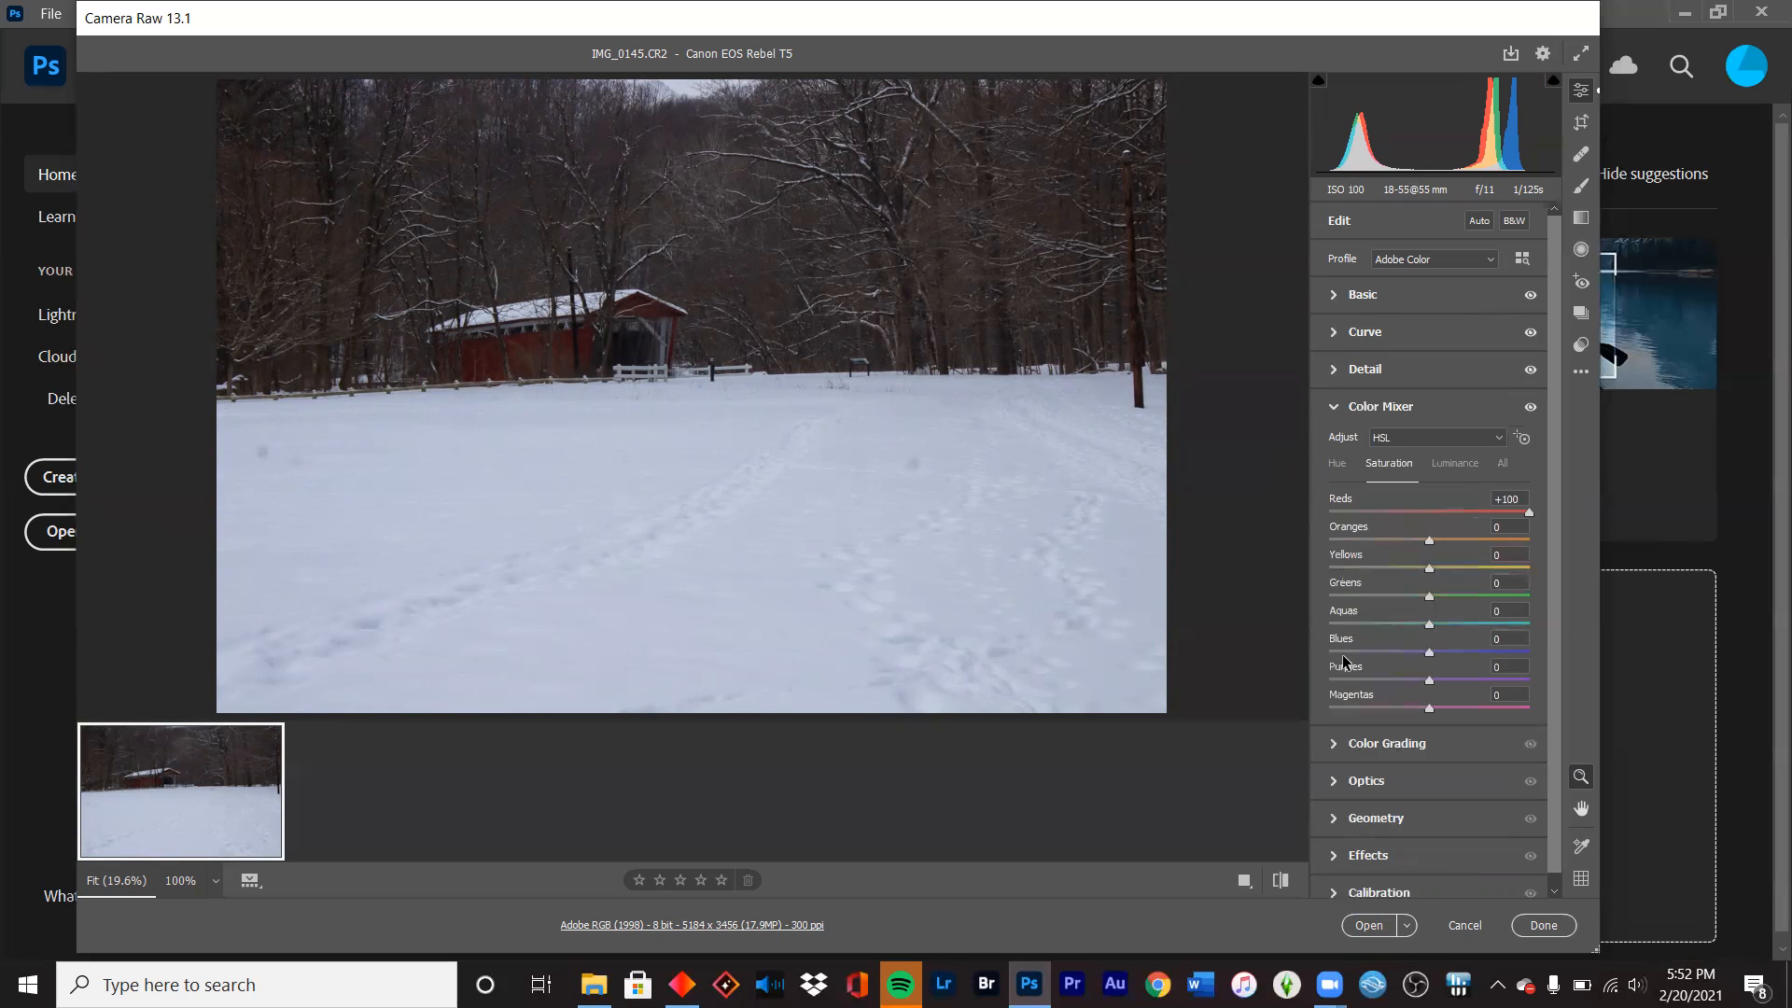
click(1341, 467)
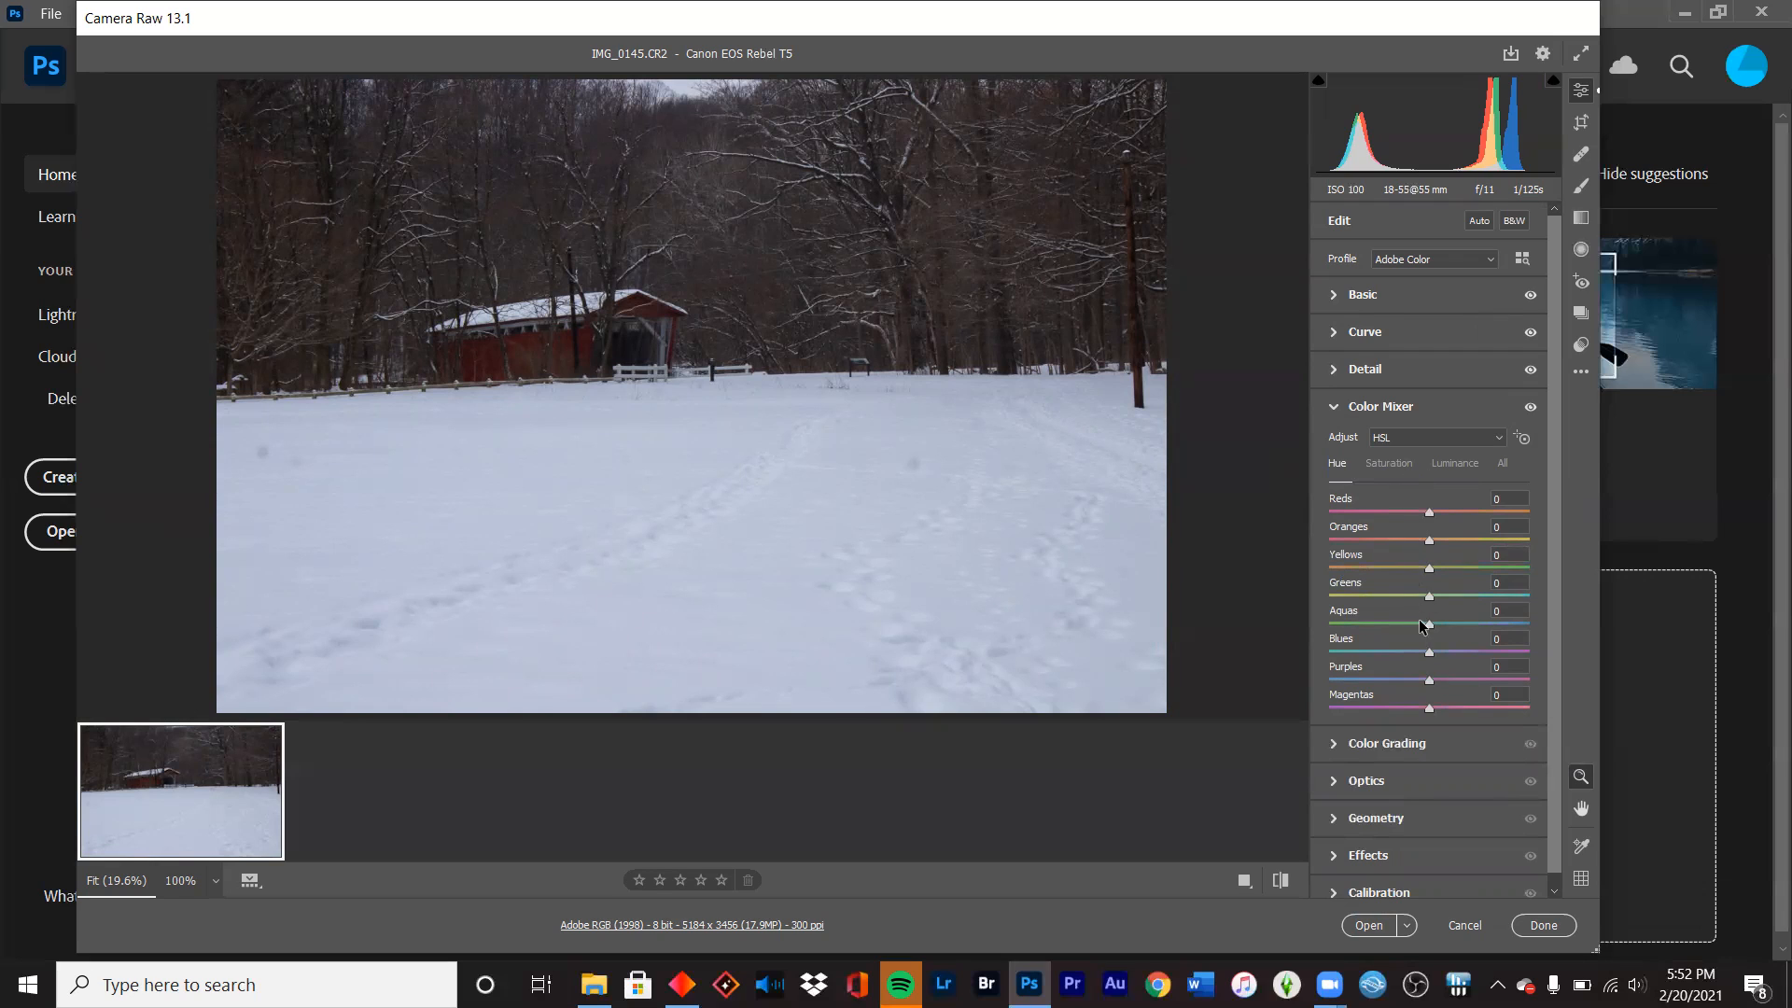
click(1336, 411)
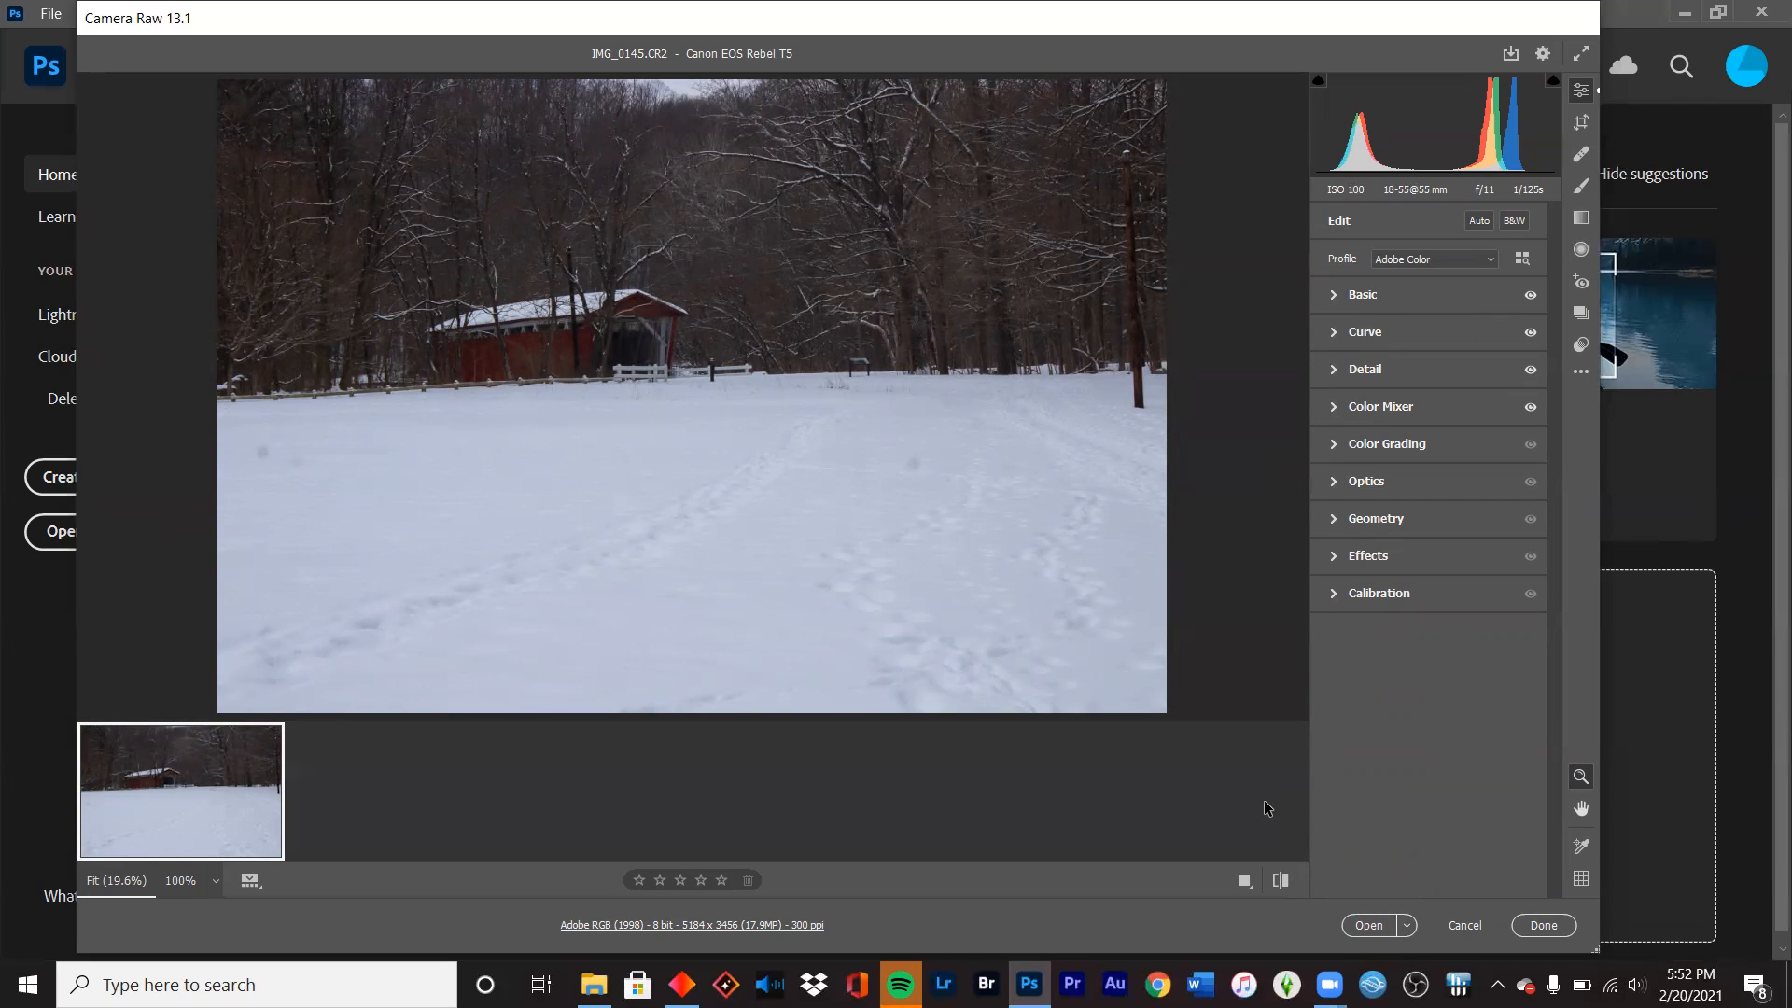
click(1368, 924)
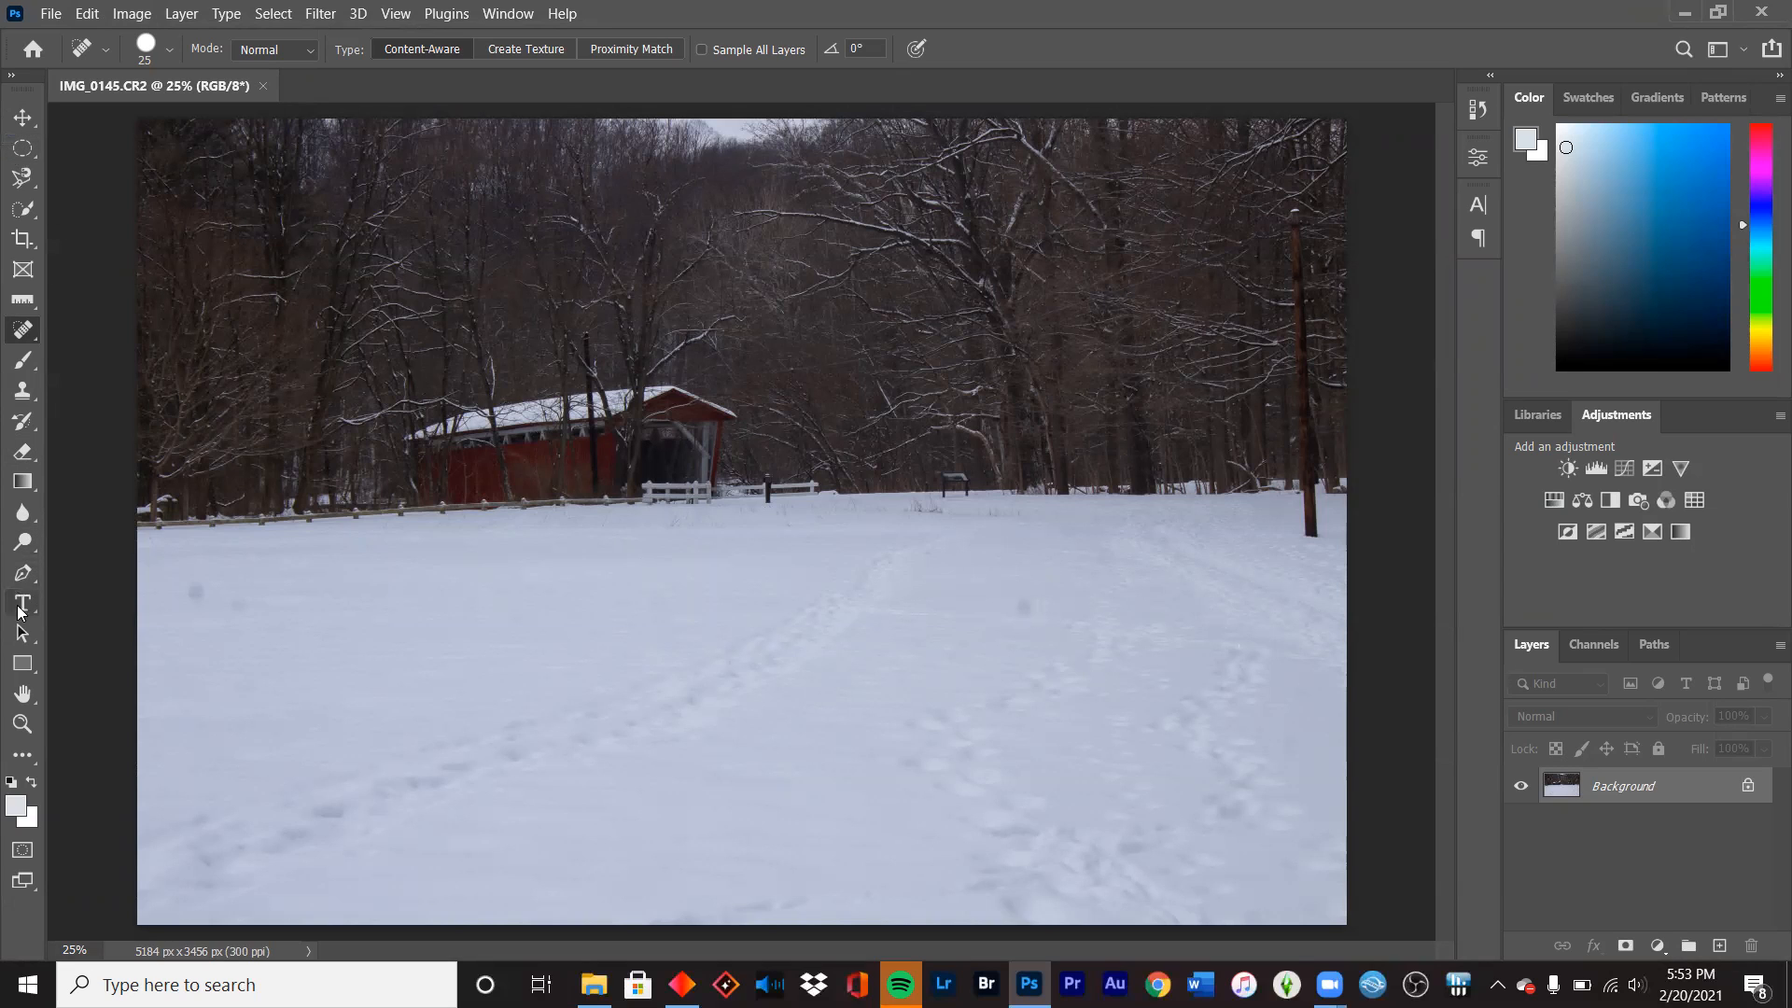
- Enlarge the dark spot in the snow to 66.7% and choose the Spot Healing Brush tool
click(24, 542)
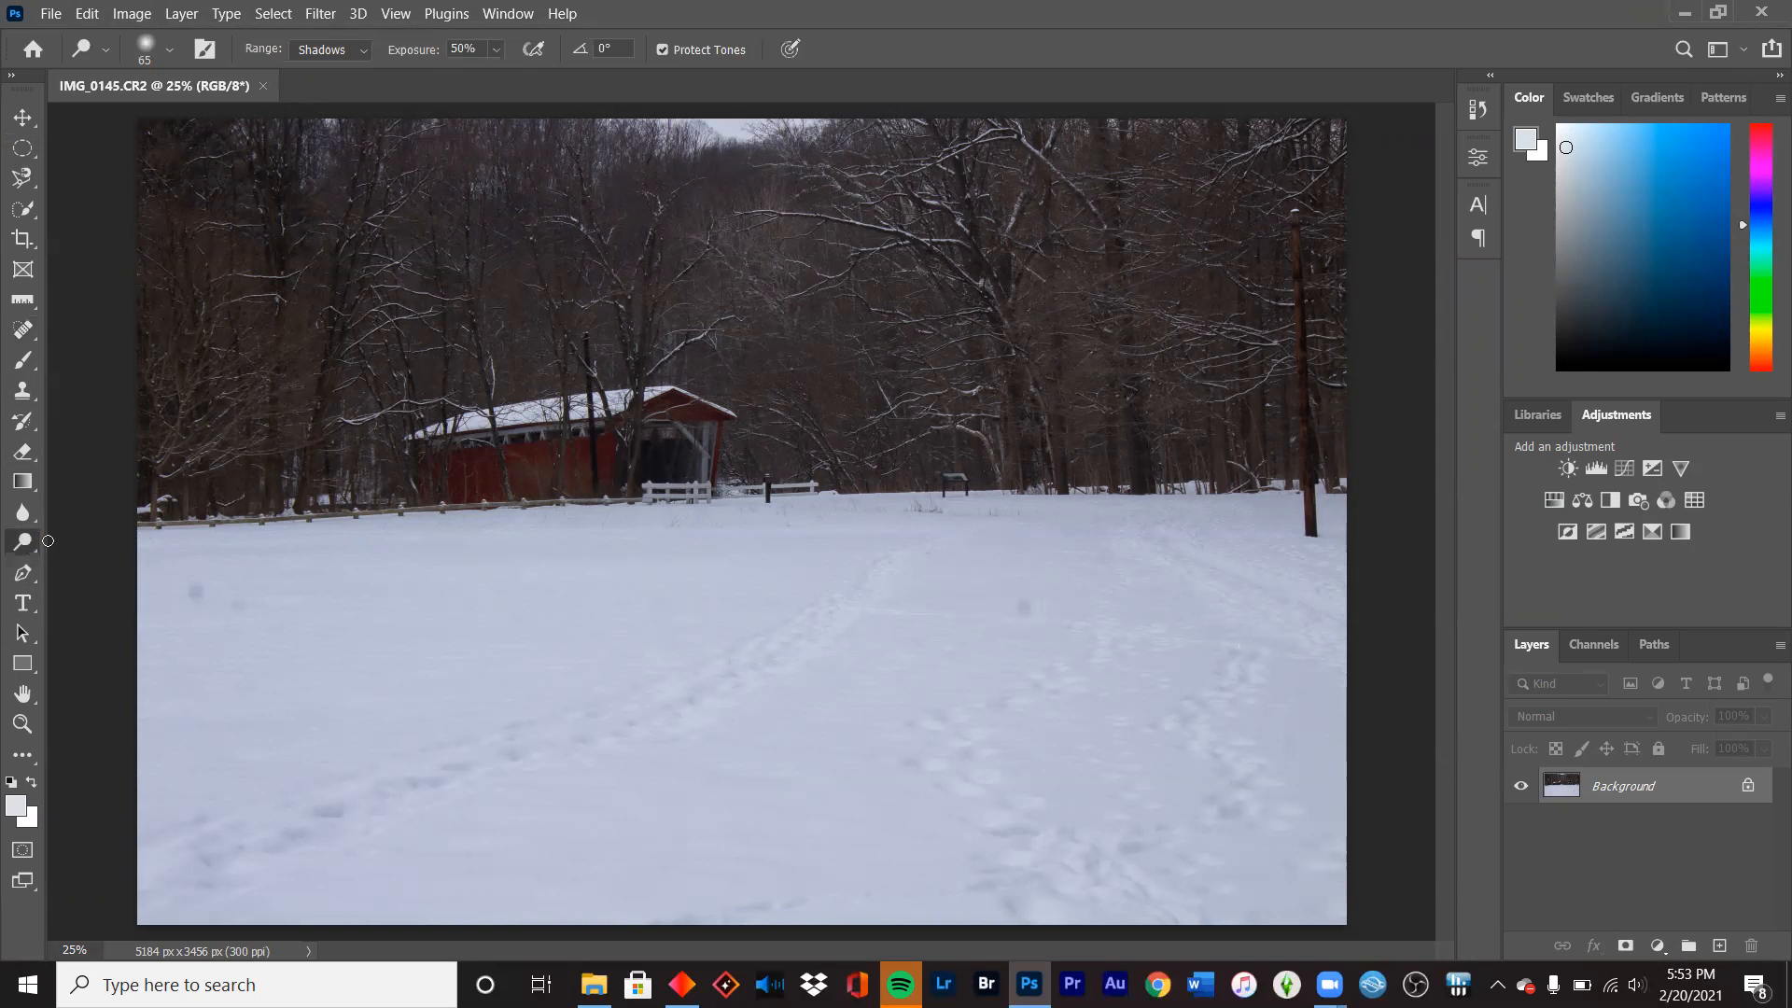
click(22, 723)
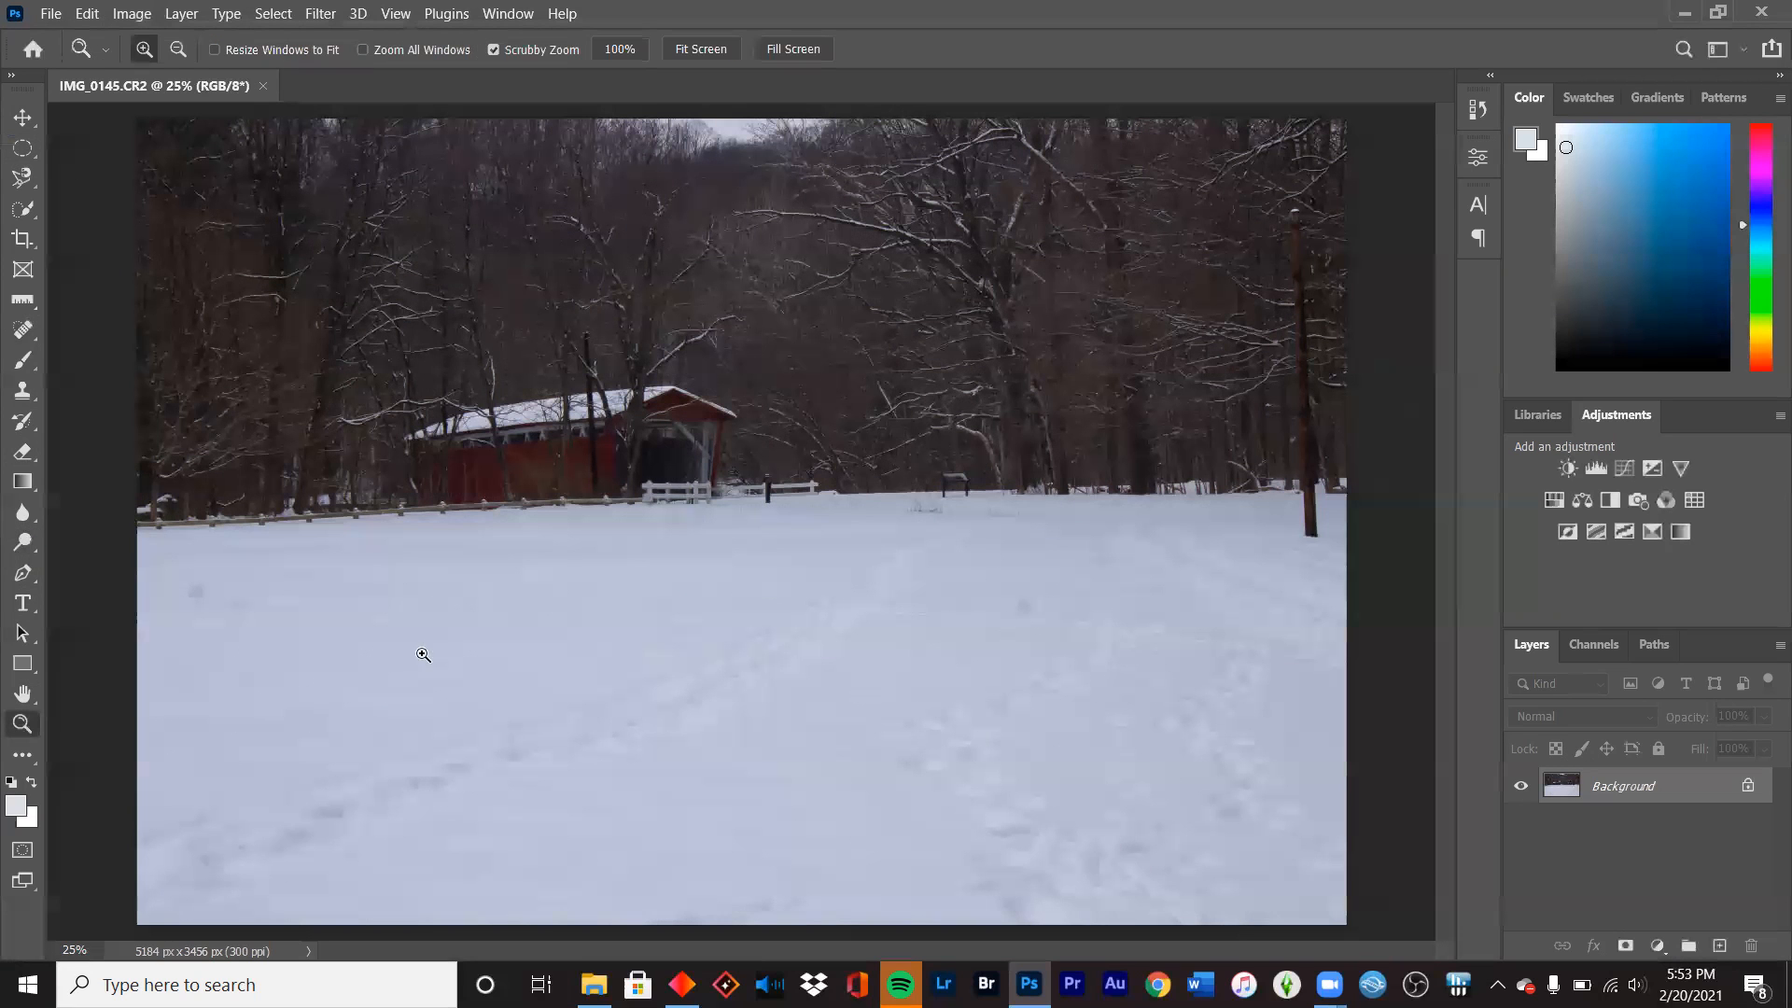
click(1015, 609)
click(1022, 611)
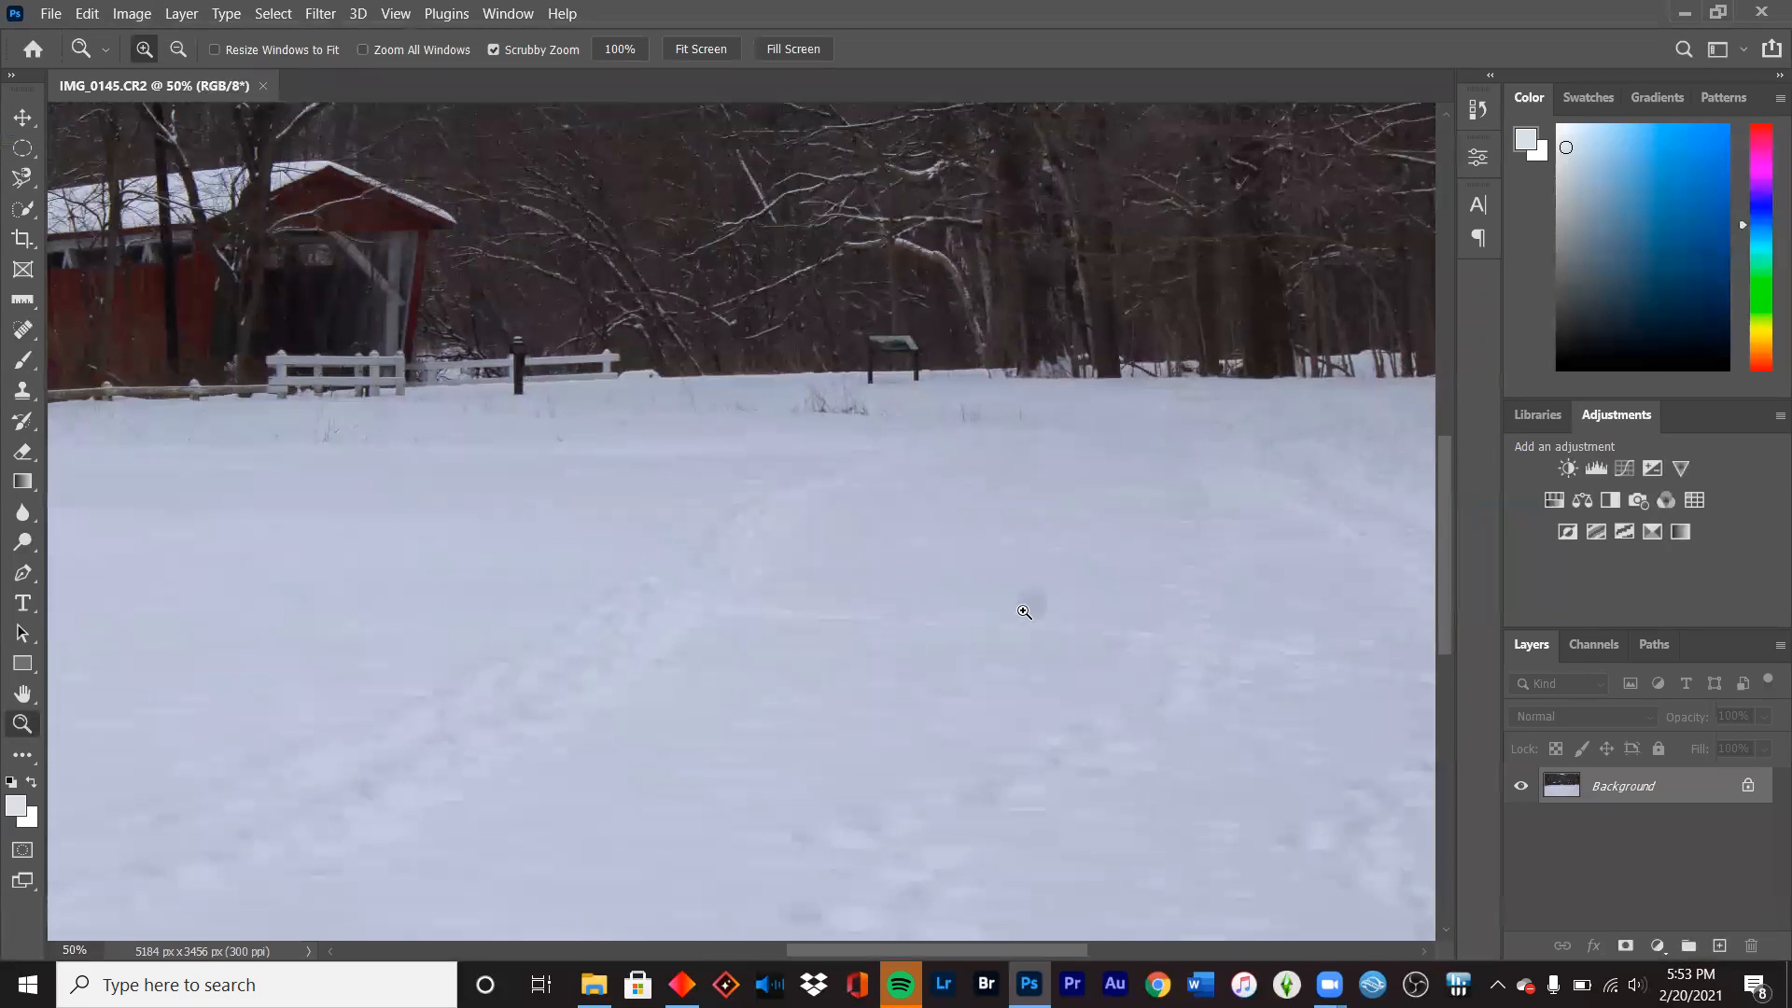
click(1075, 617)
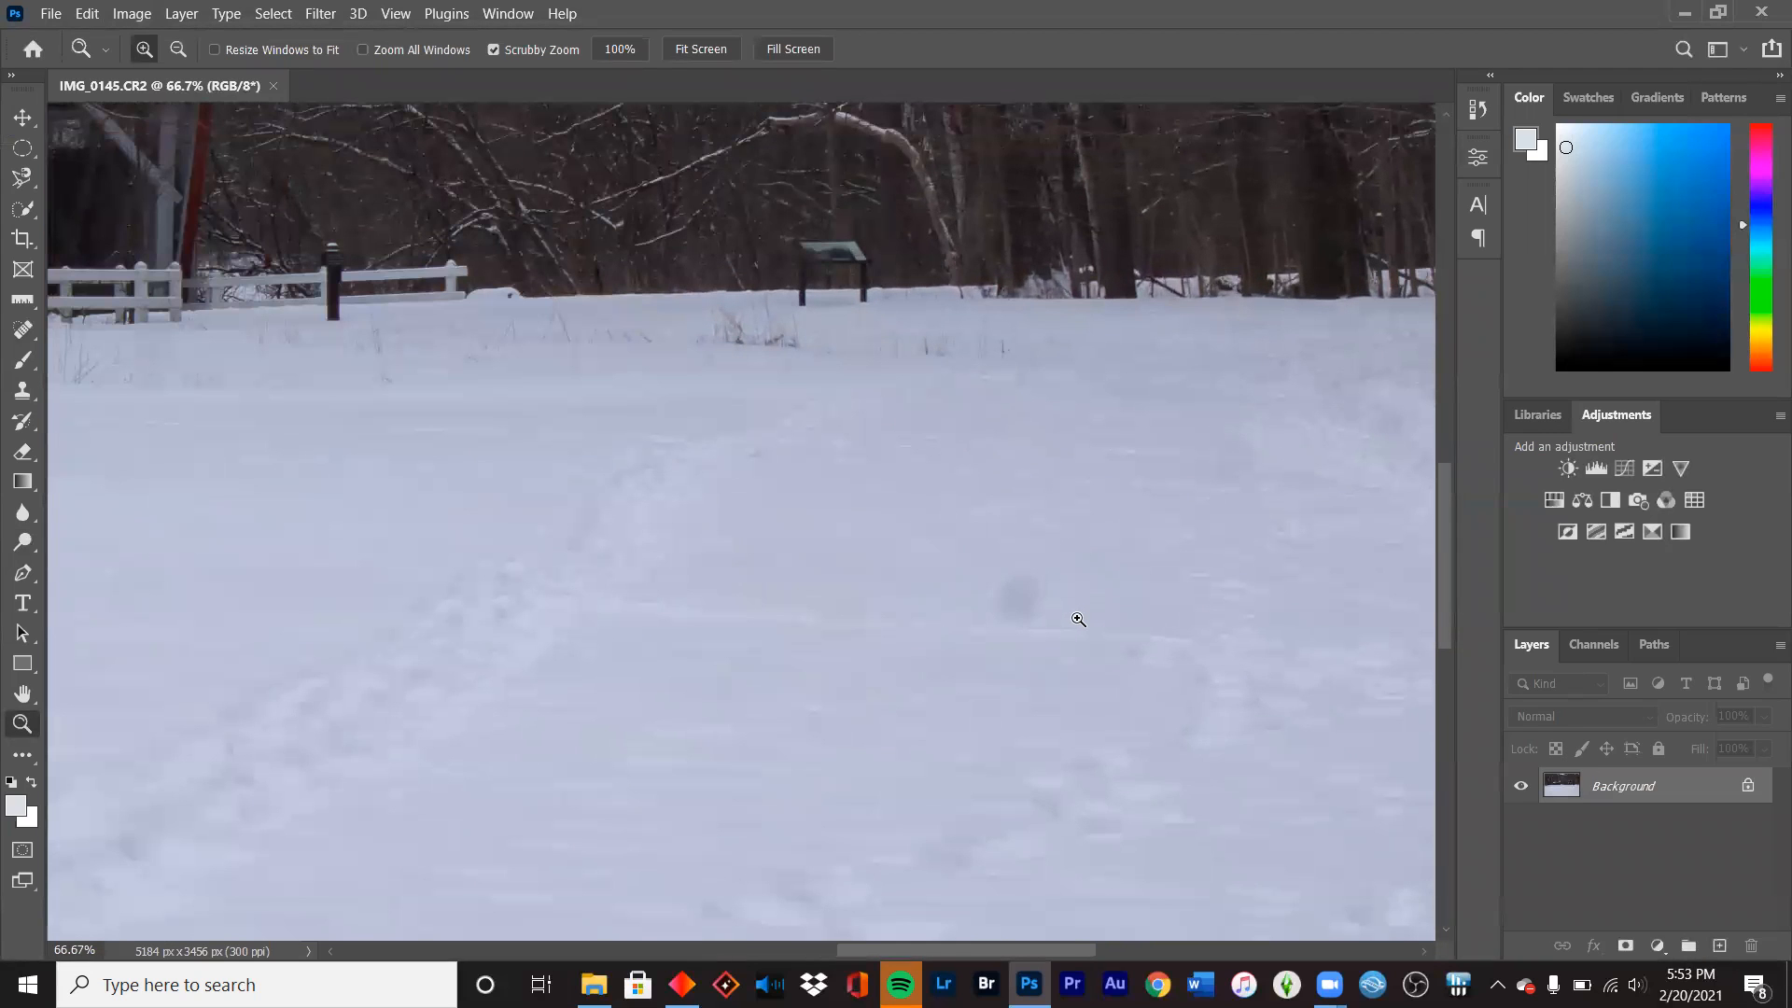
click(21, 332)
right_click(21, 331)
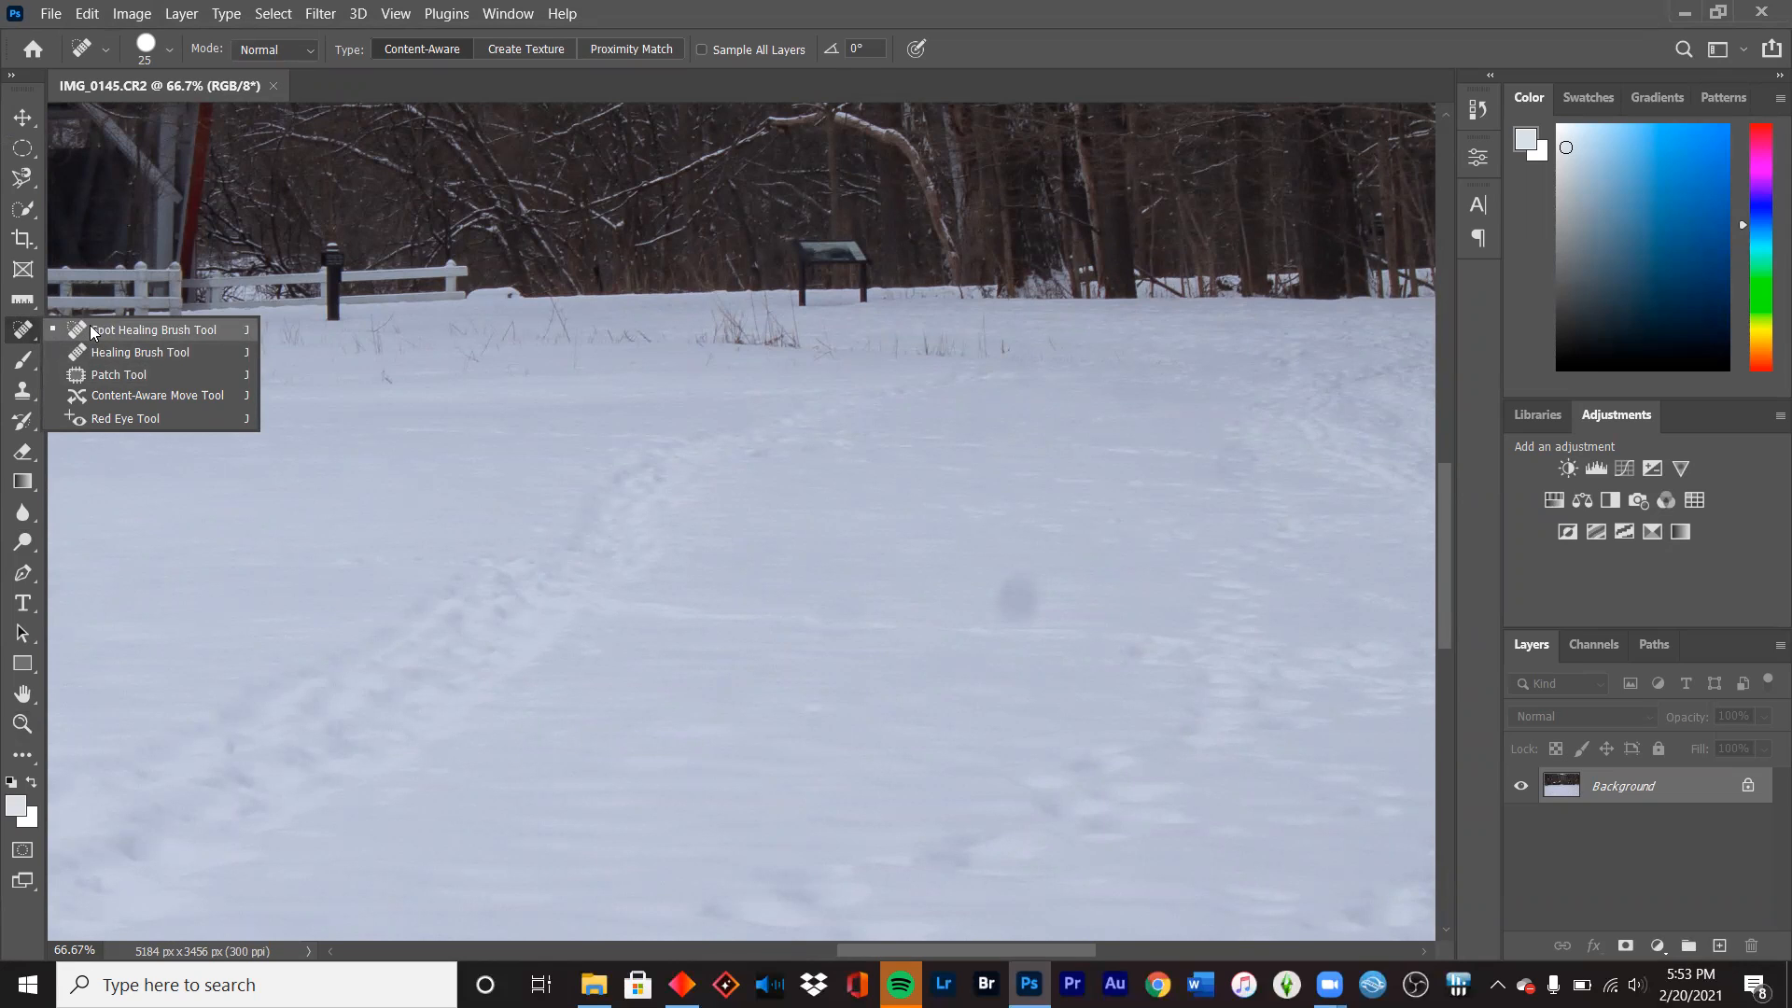
click(116, 332)
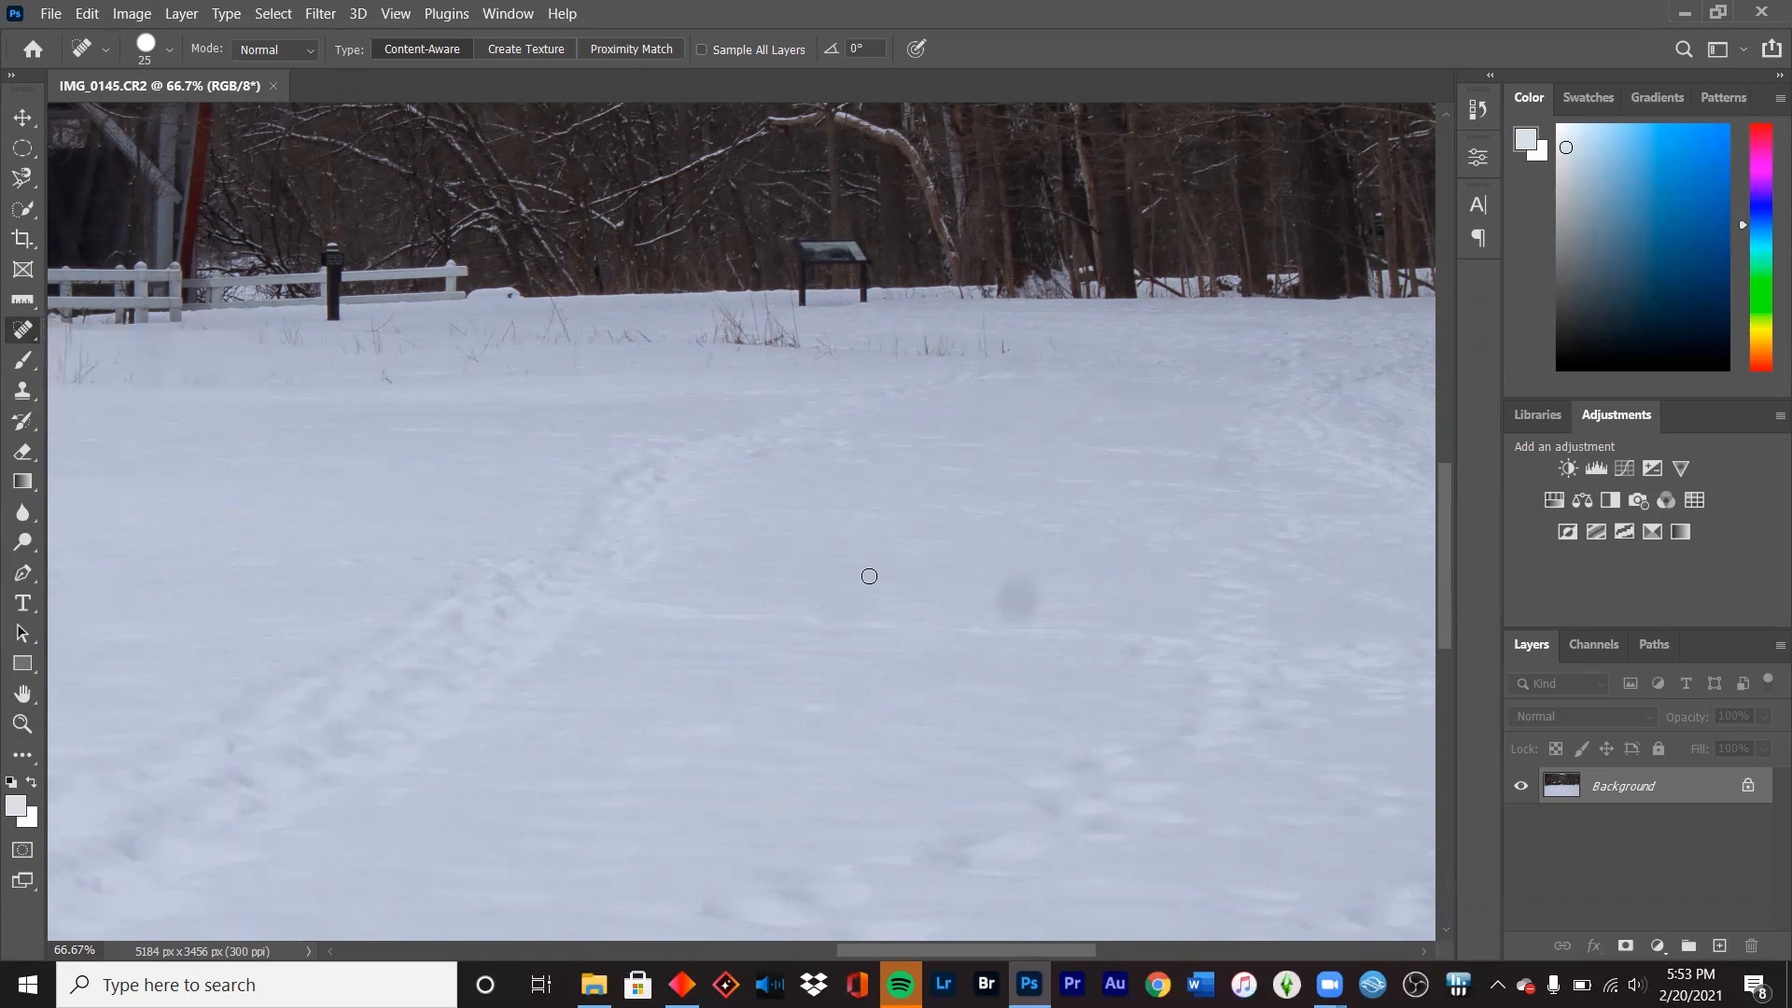
- Set the Spot Healing Brush size to 100 px, keeping 100% hardness
right_click(935, 585)
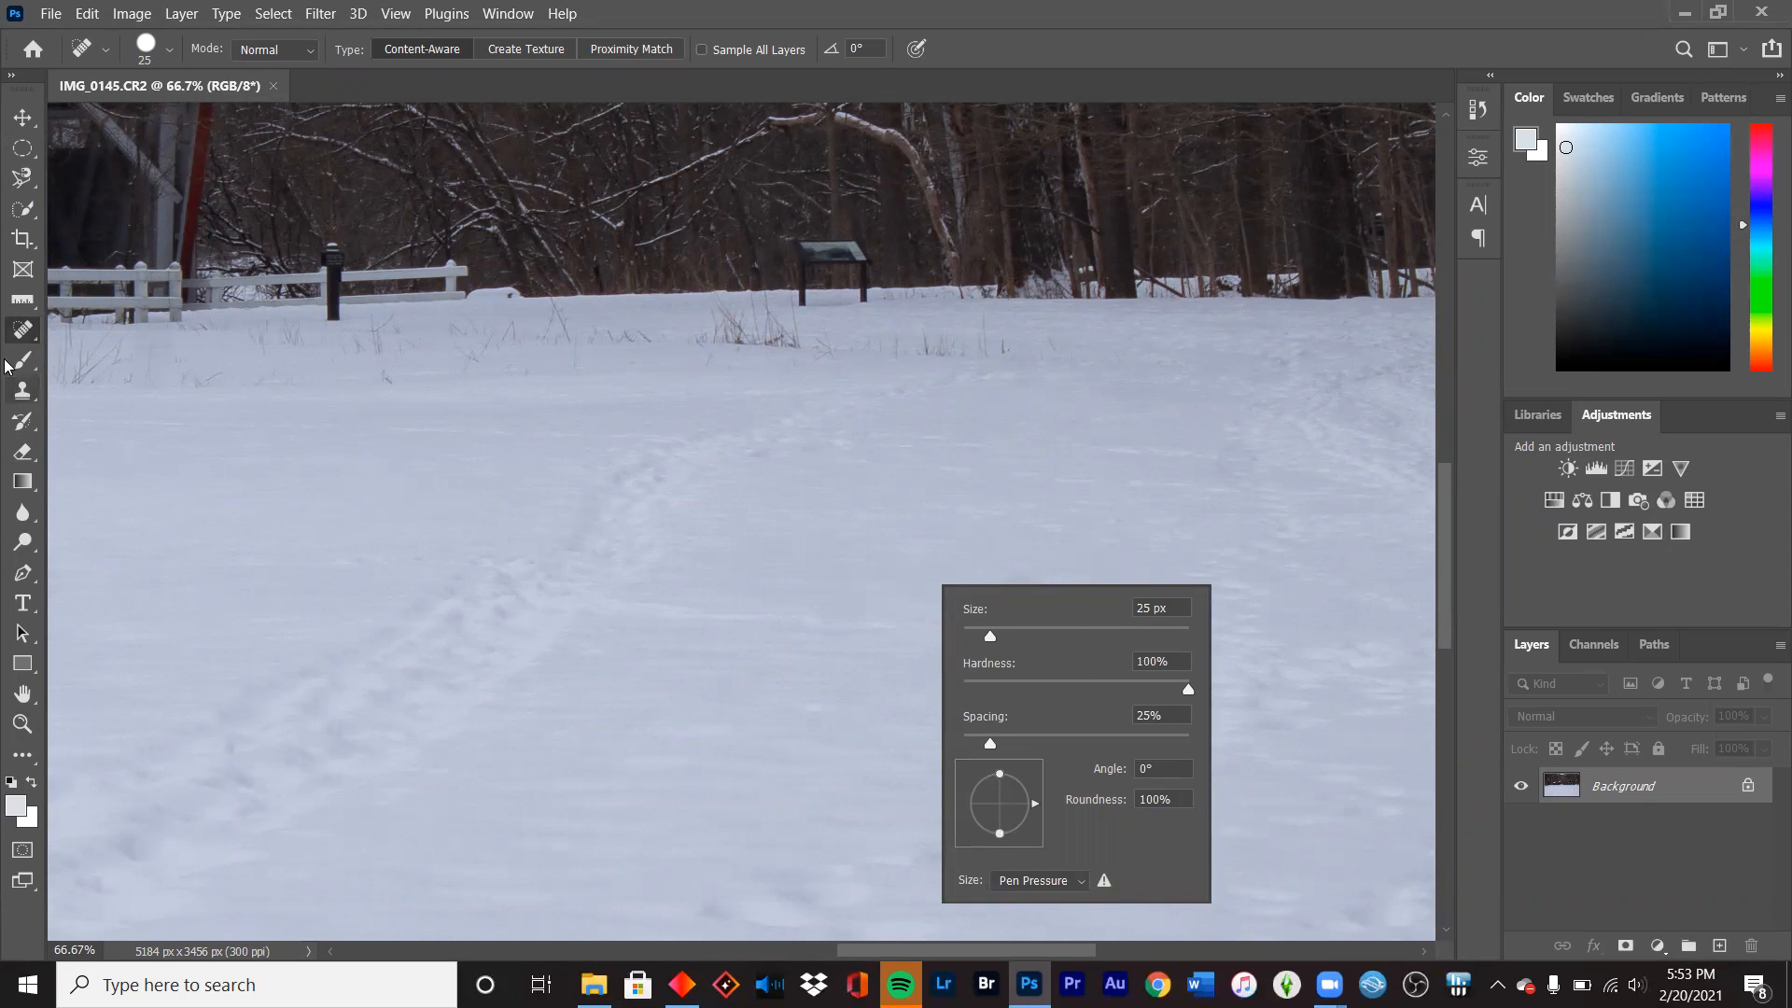
click(25, 341)
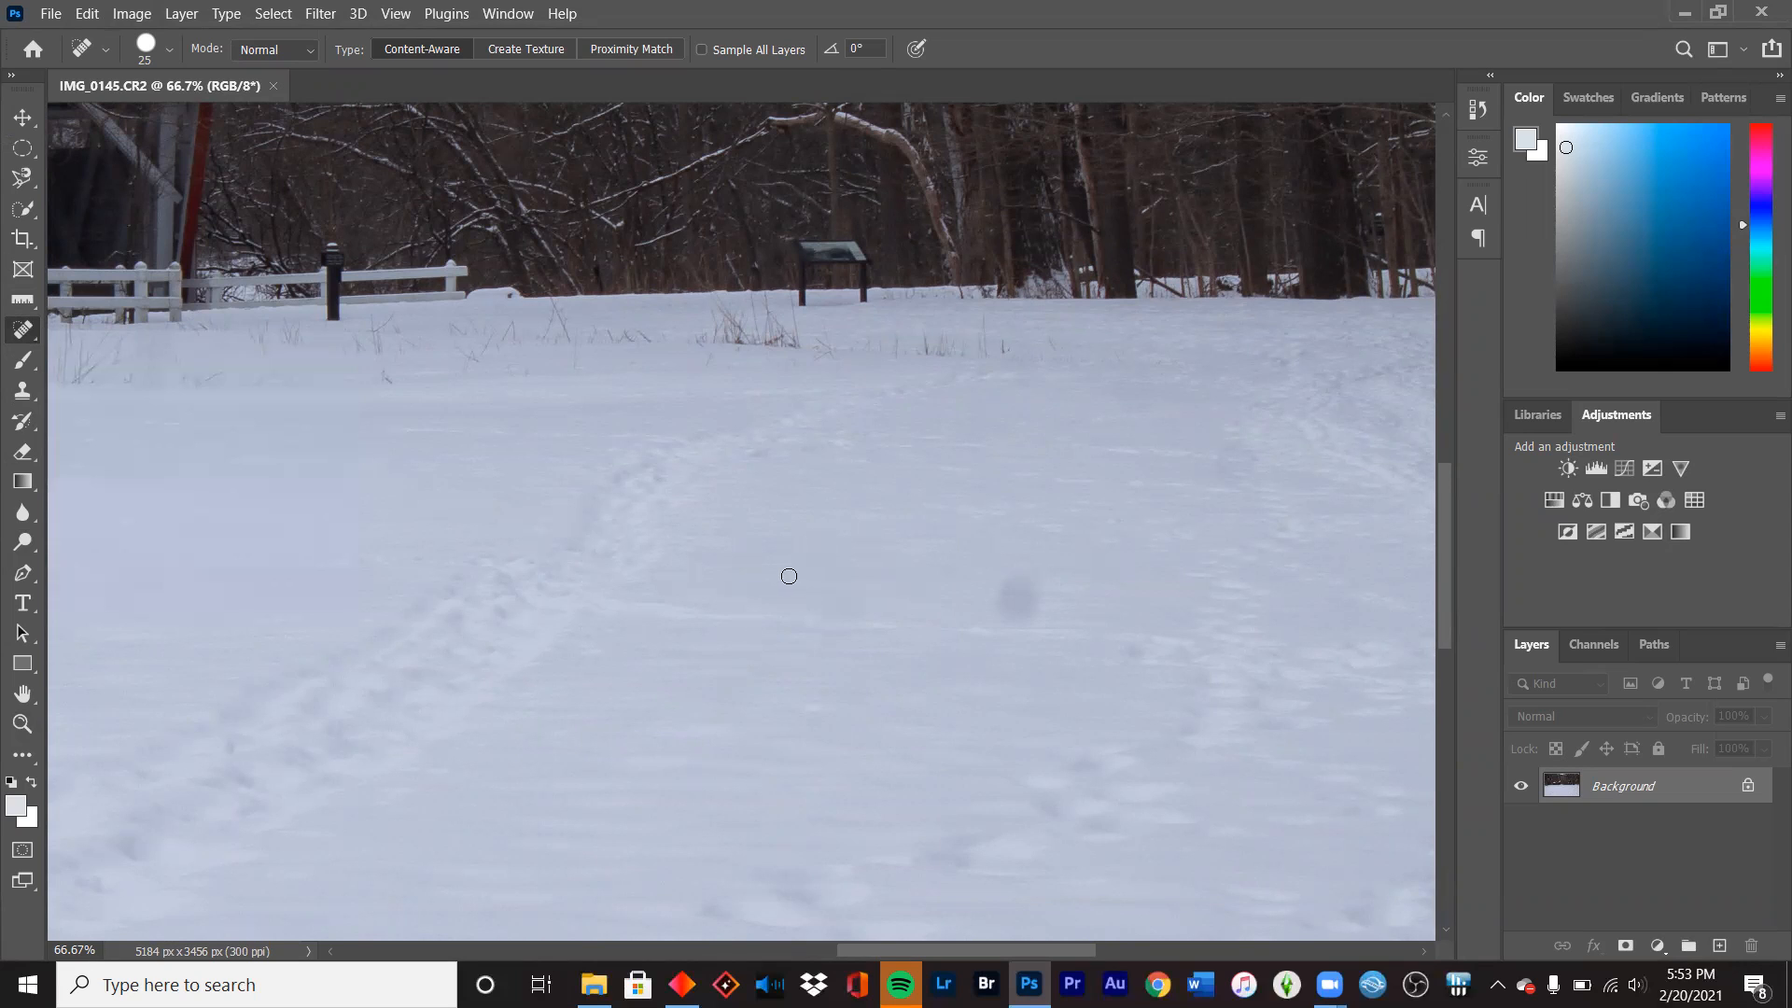
right_click(789, 577)
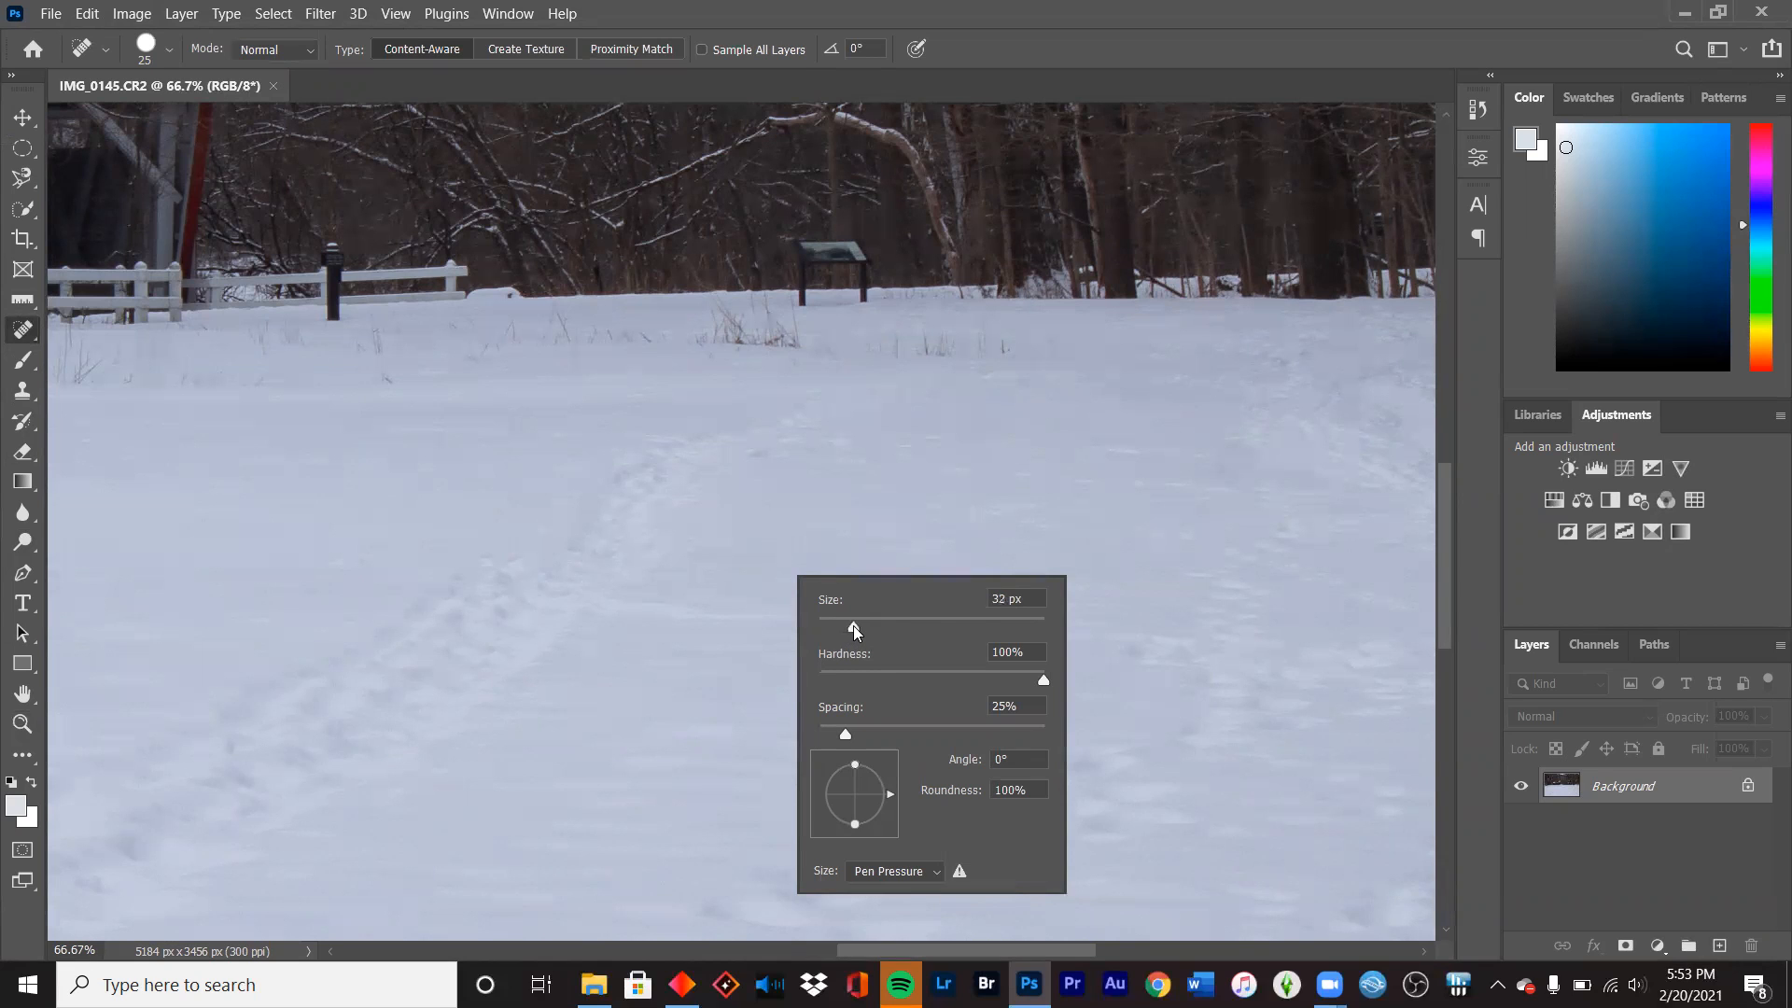
drag(852, 625, 863, 624)
drag(910, 625, 932, 627)
right_click(829, 607)
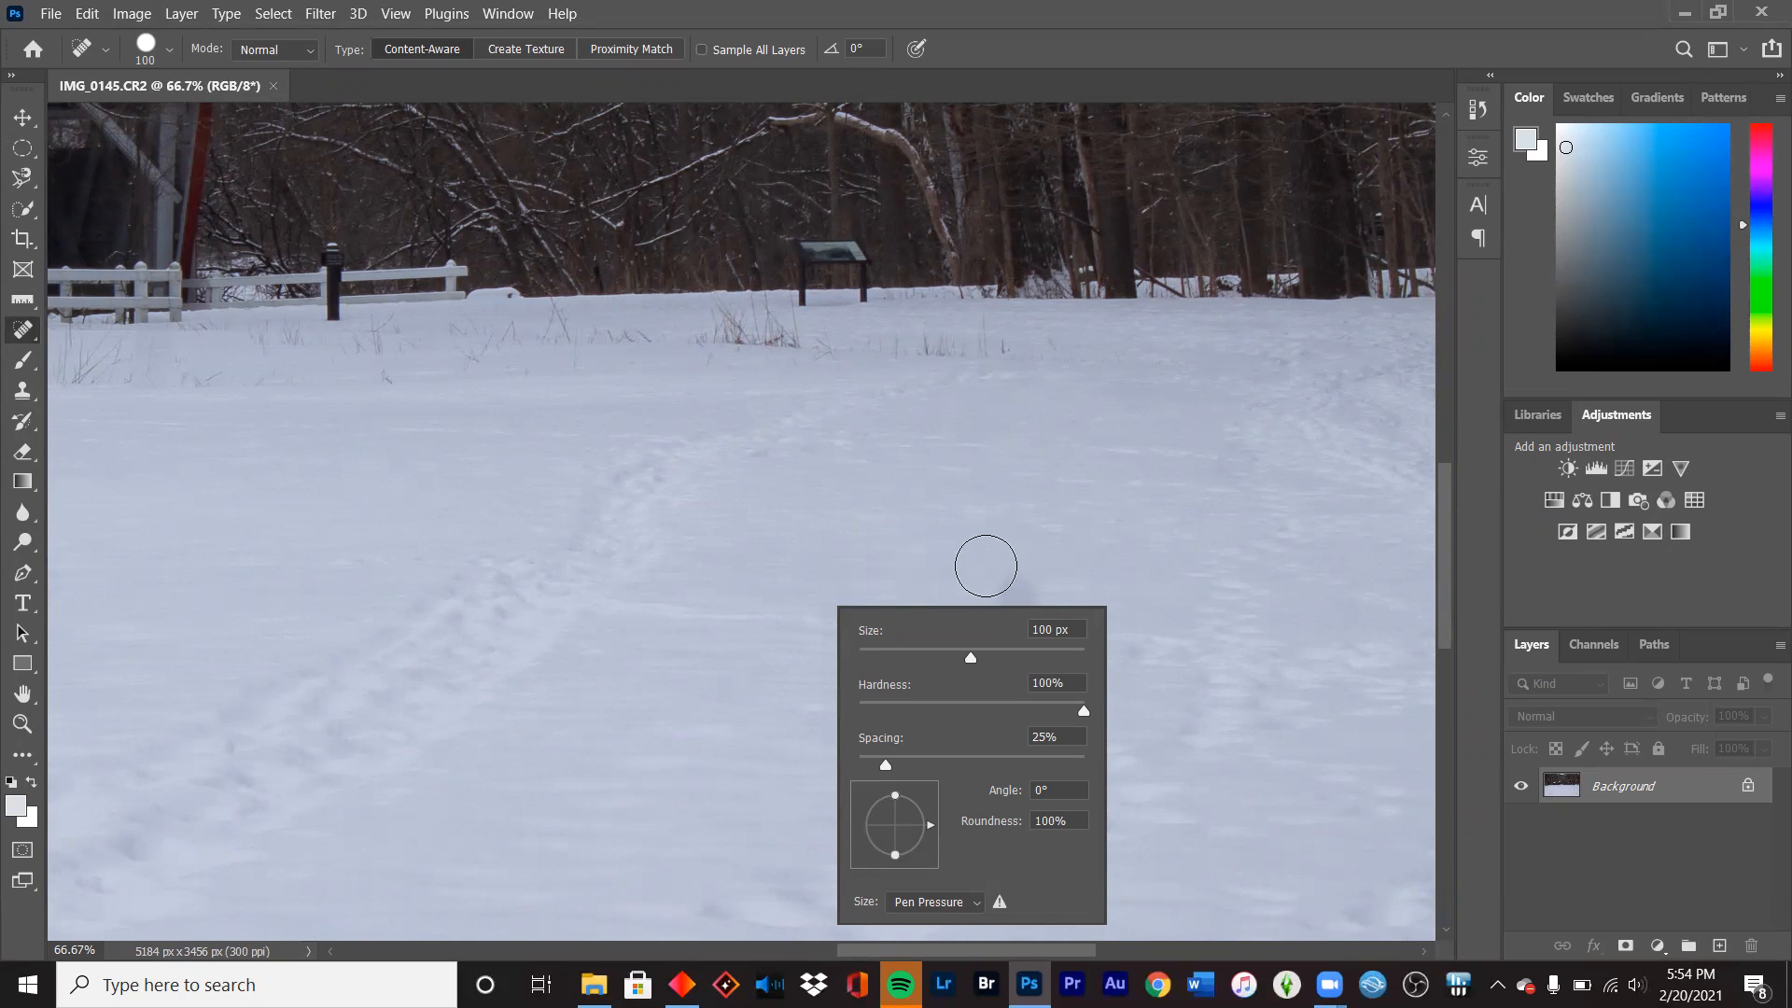
- Heal the dark spot in the snow below the information sign and fit the whole photo on screen
click(954, 567)
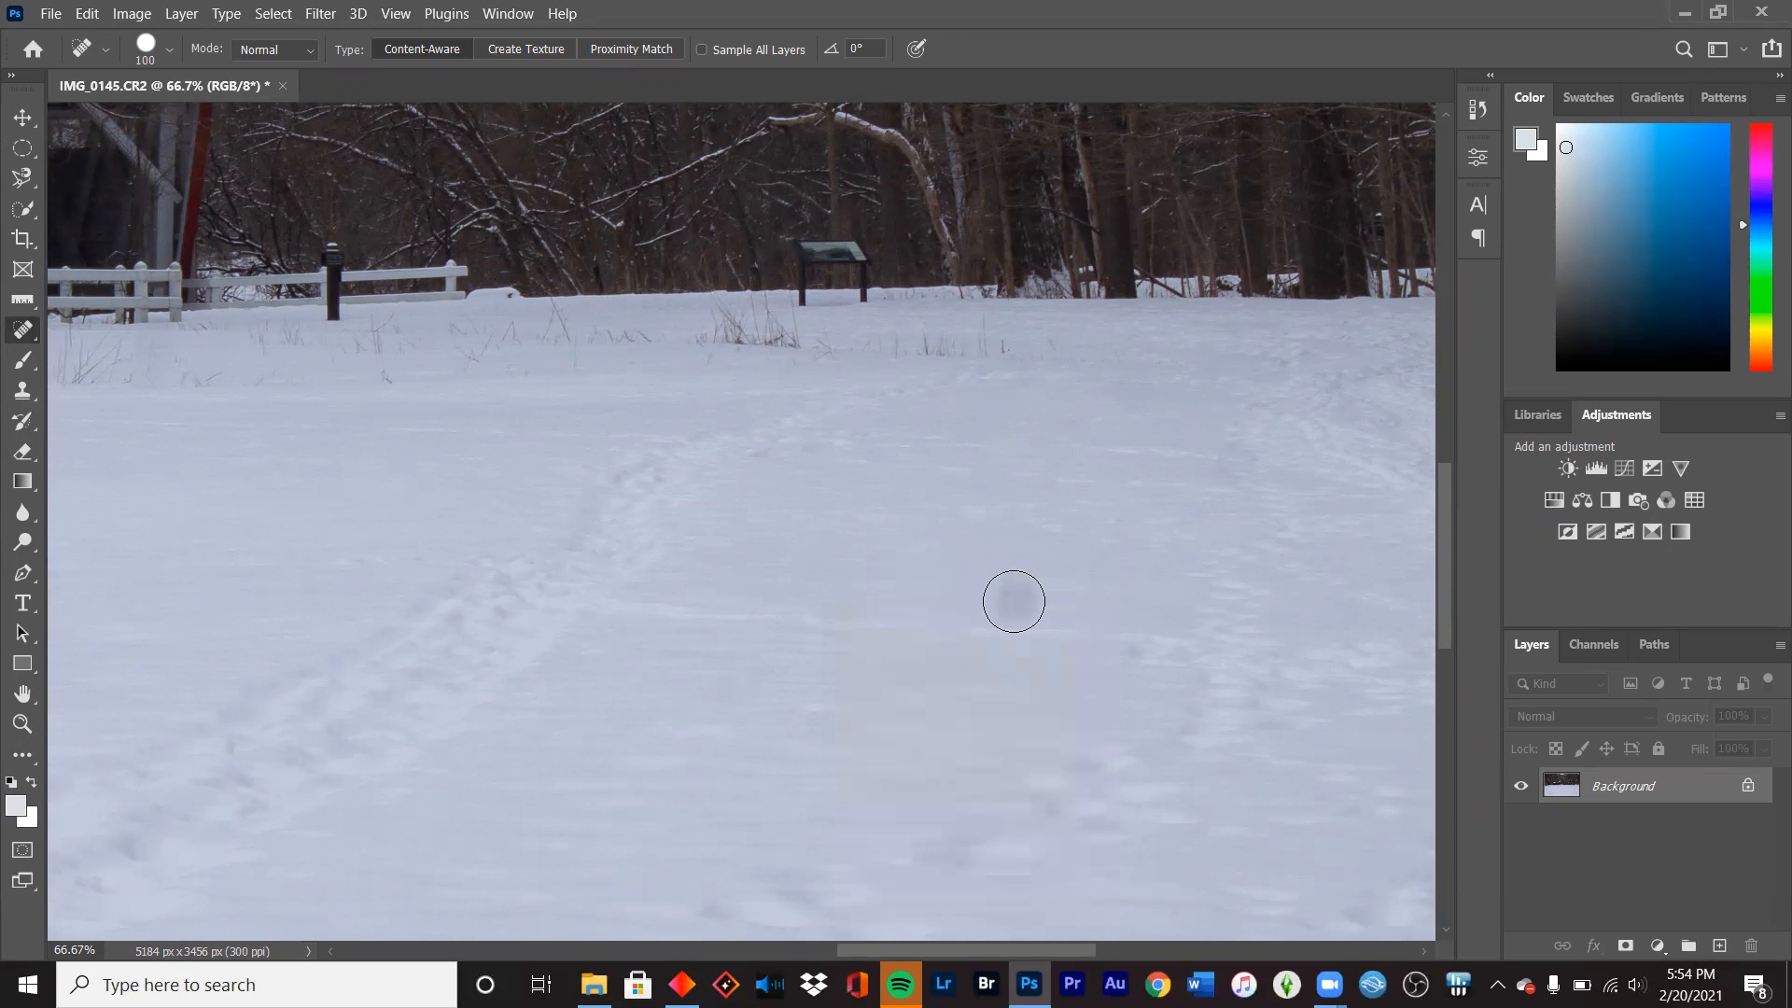
click(23, 724)
right_click(660, 684)
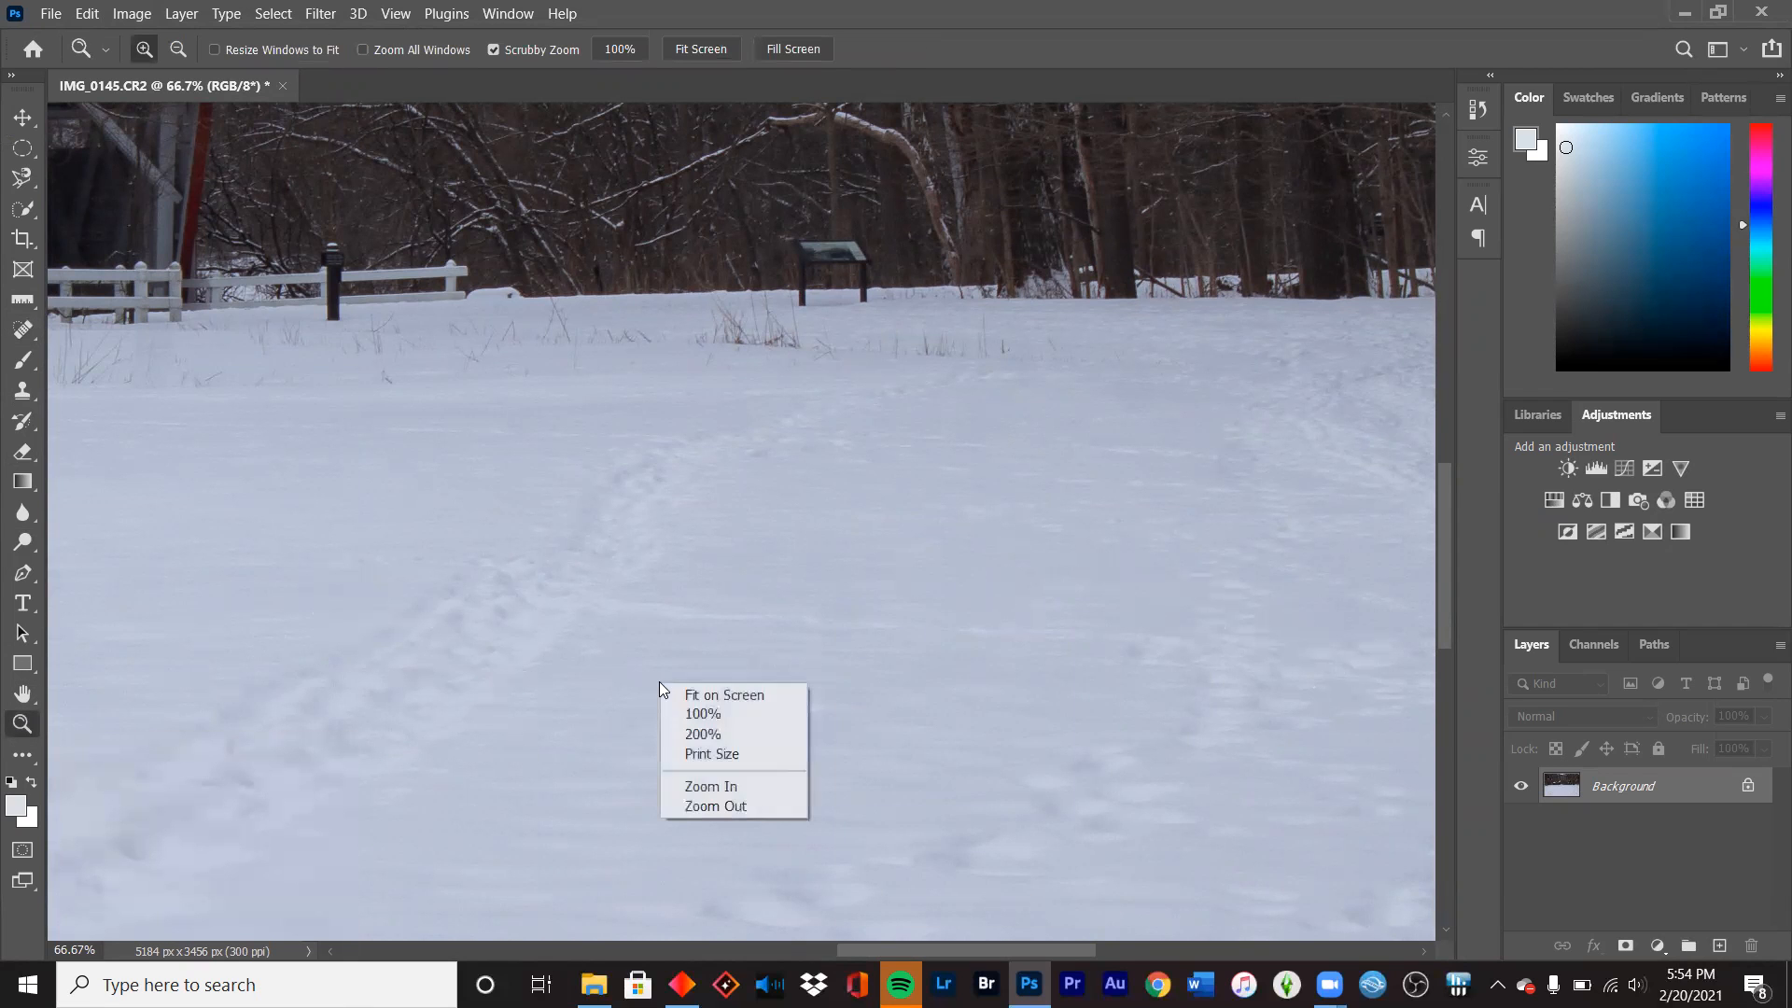
click(713, 697)
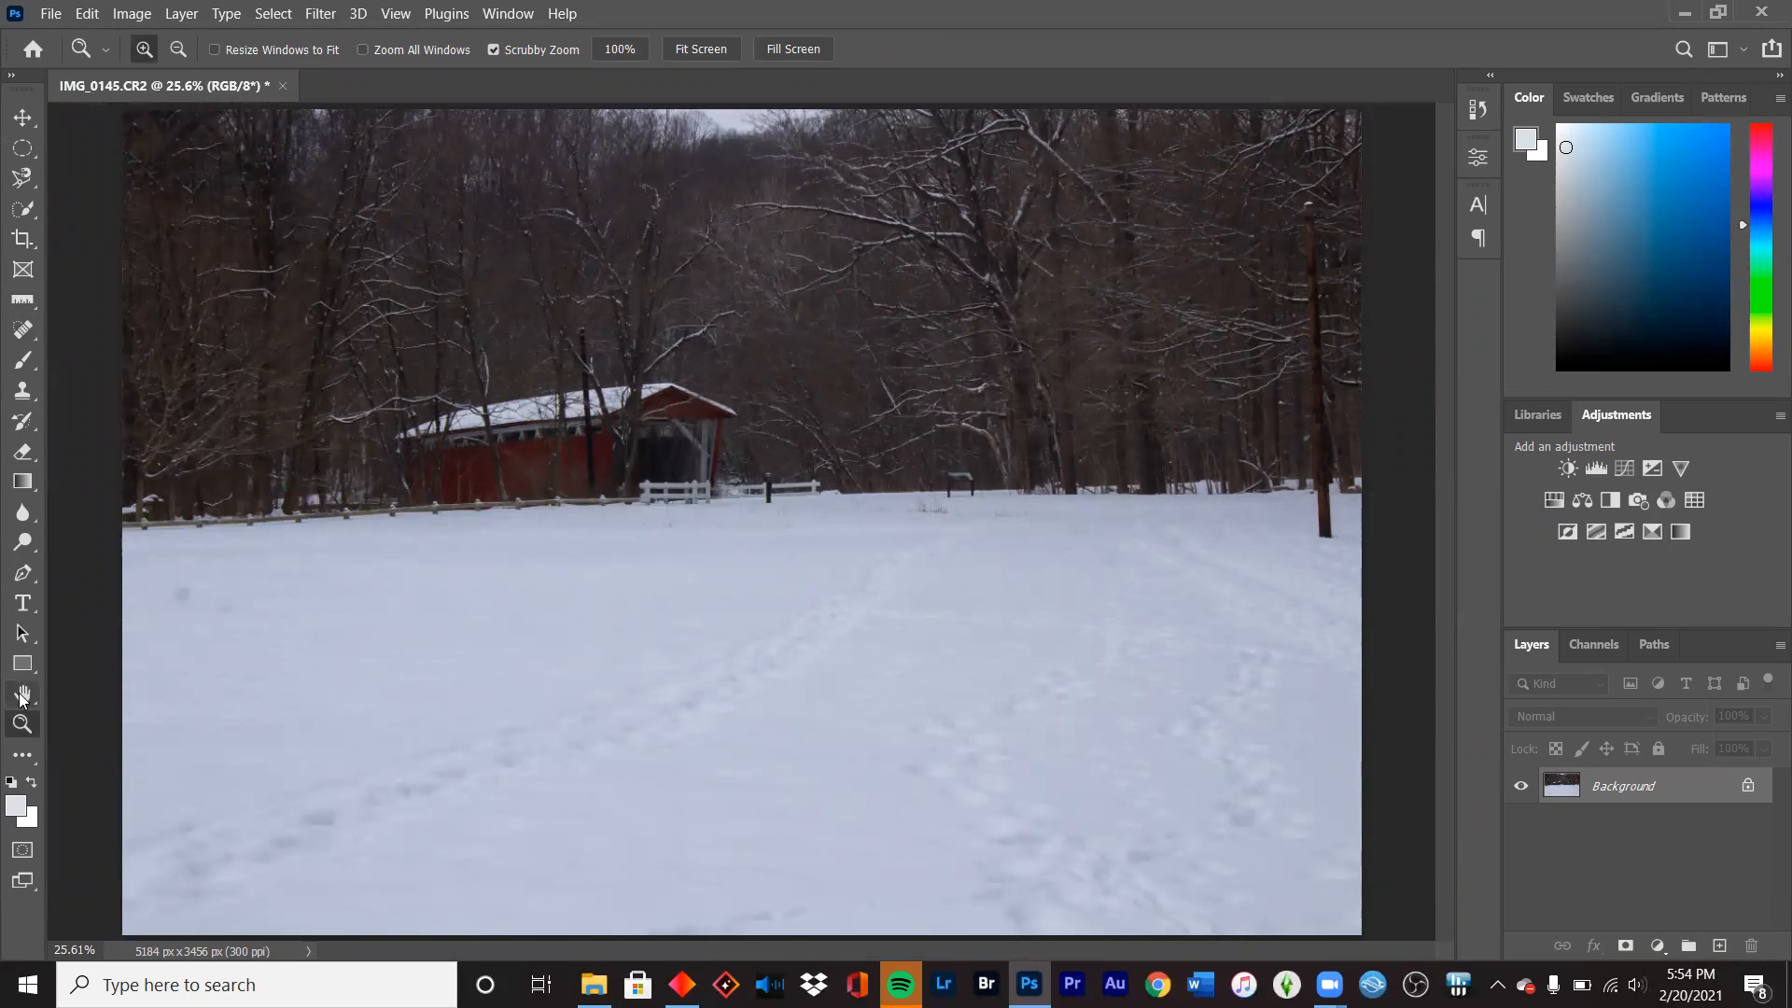
- Heal the dark spot in the snow below the fence near the photo's left edge with the Spot Healing Brush
click(19, 330)
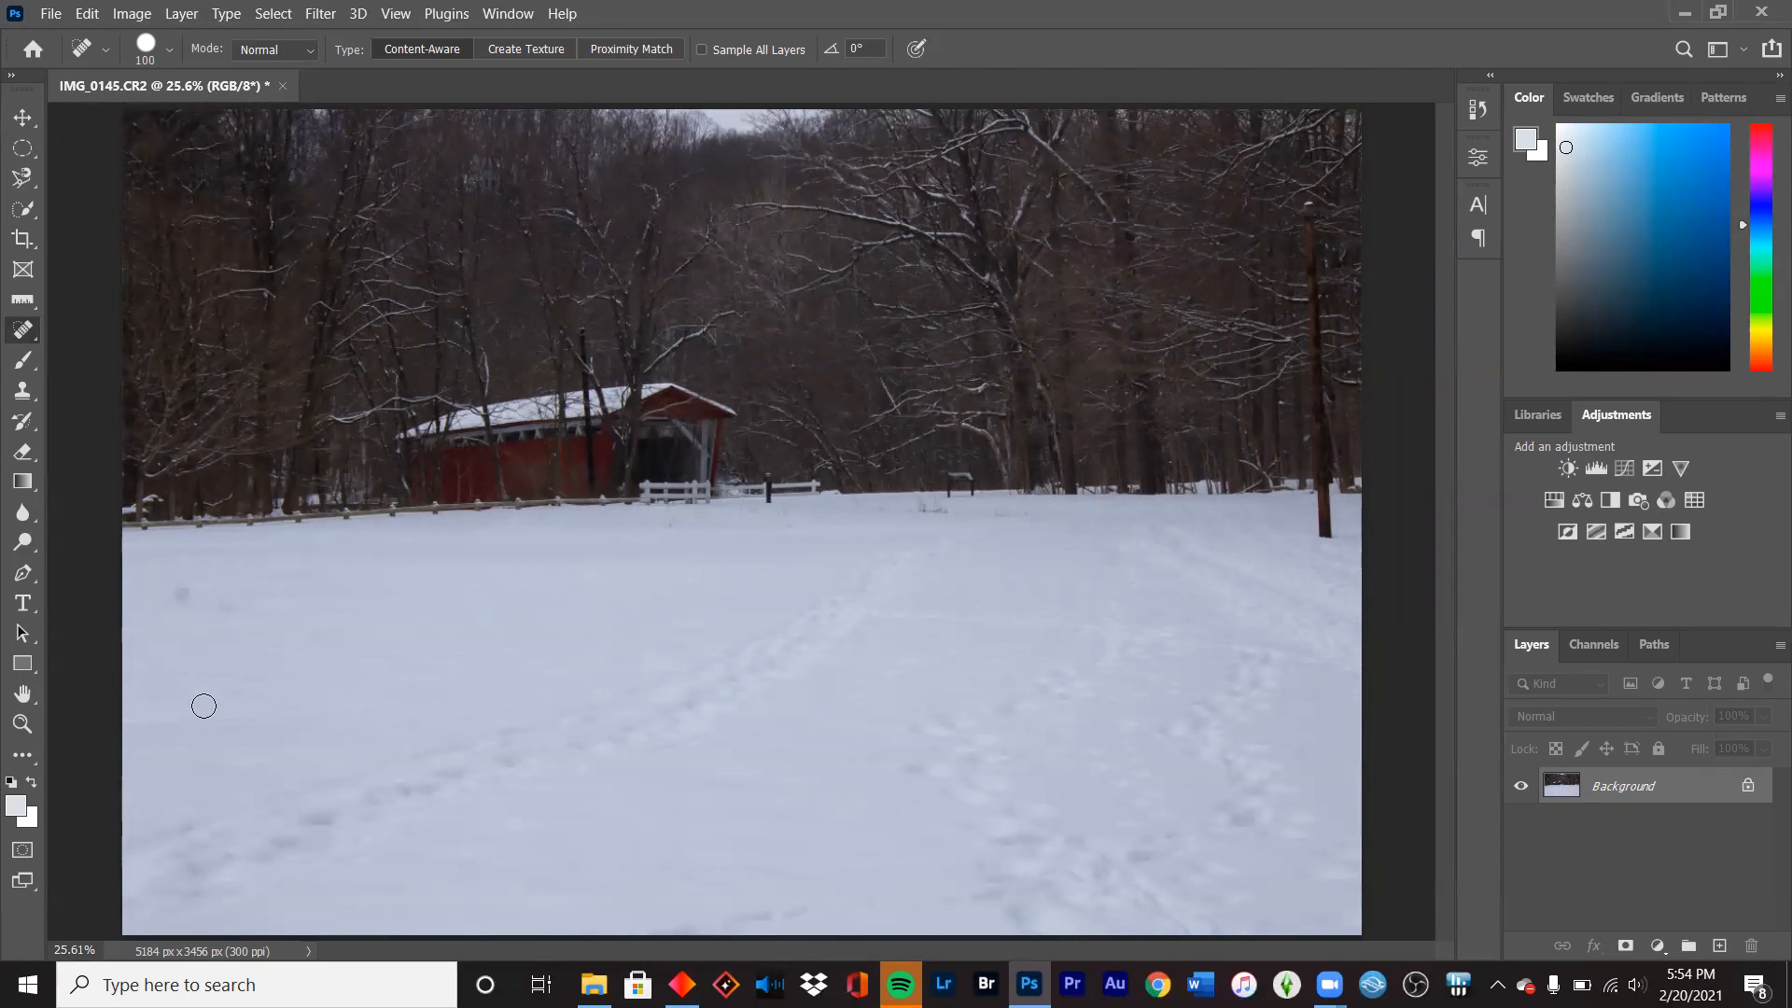
click(224, 608)
click(185, 592)
click(183, 592)
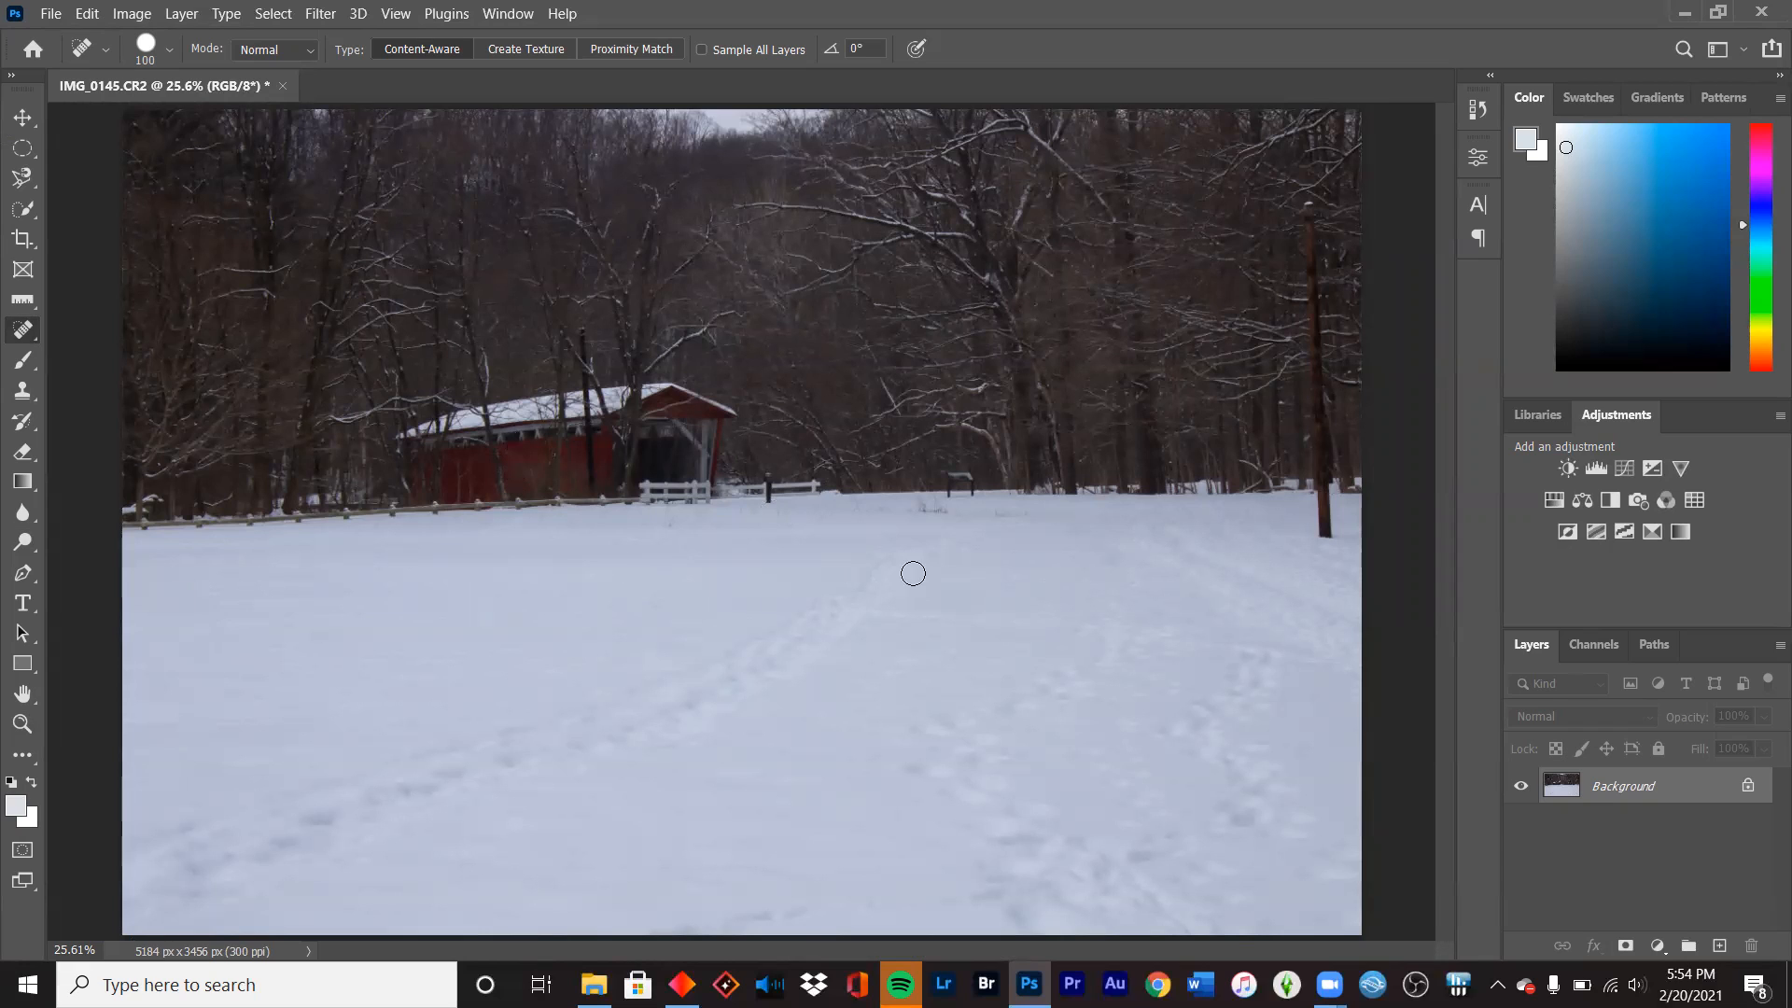
- Draw a Ruler line about 1100 px long along the base of the bridge and white fence, and straighten the layer to it
click(26, 634)
click(22, 663)
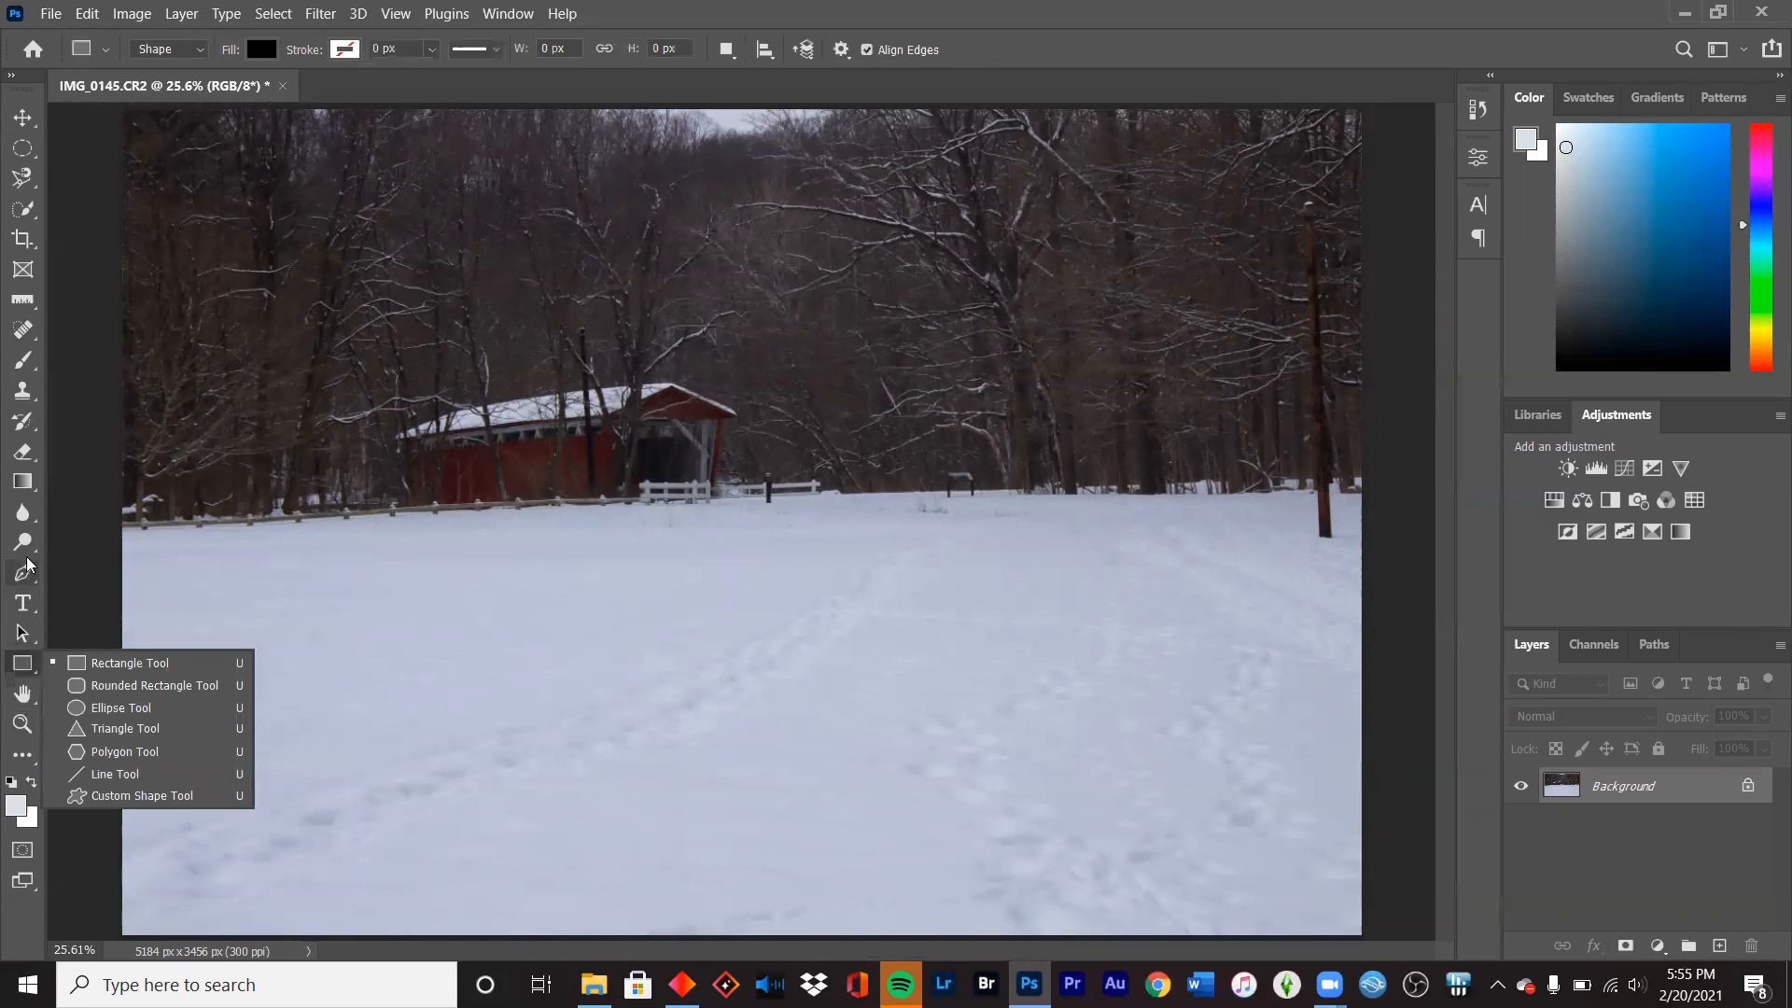
click(23, 425)
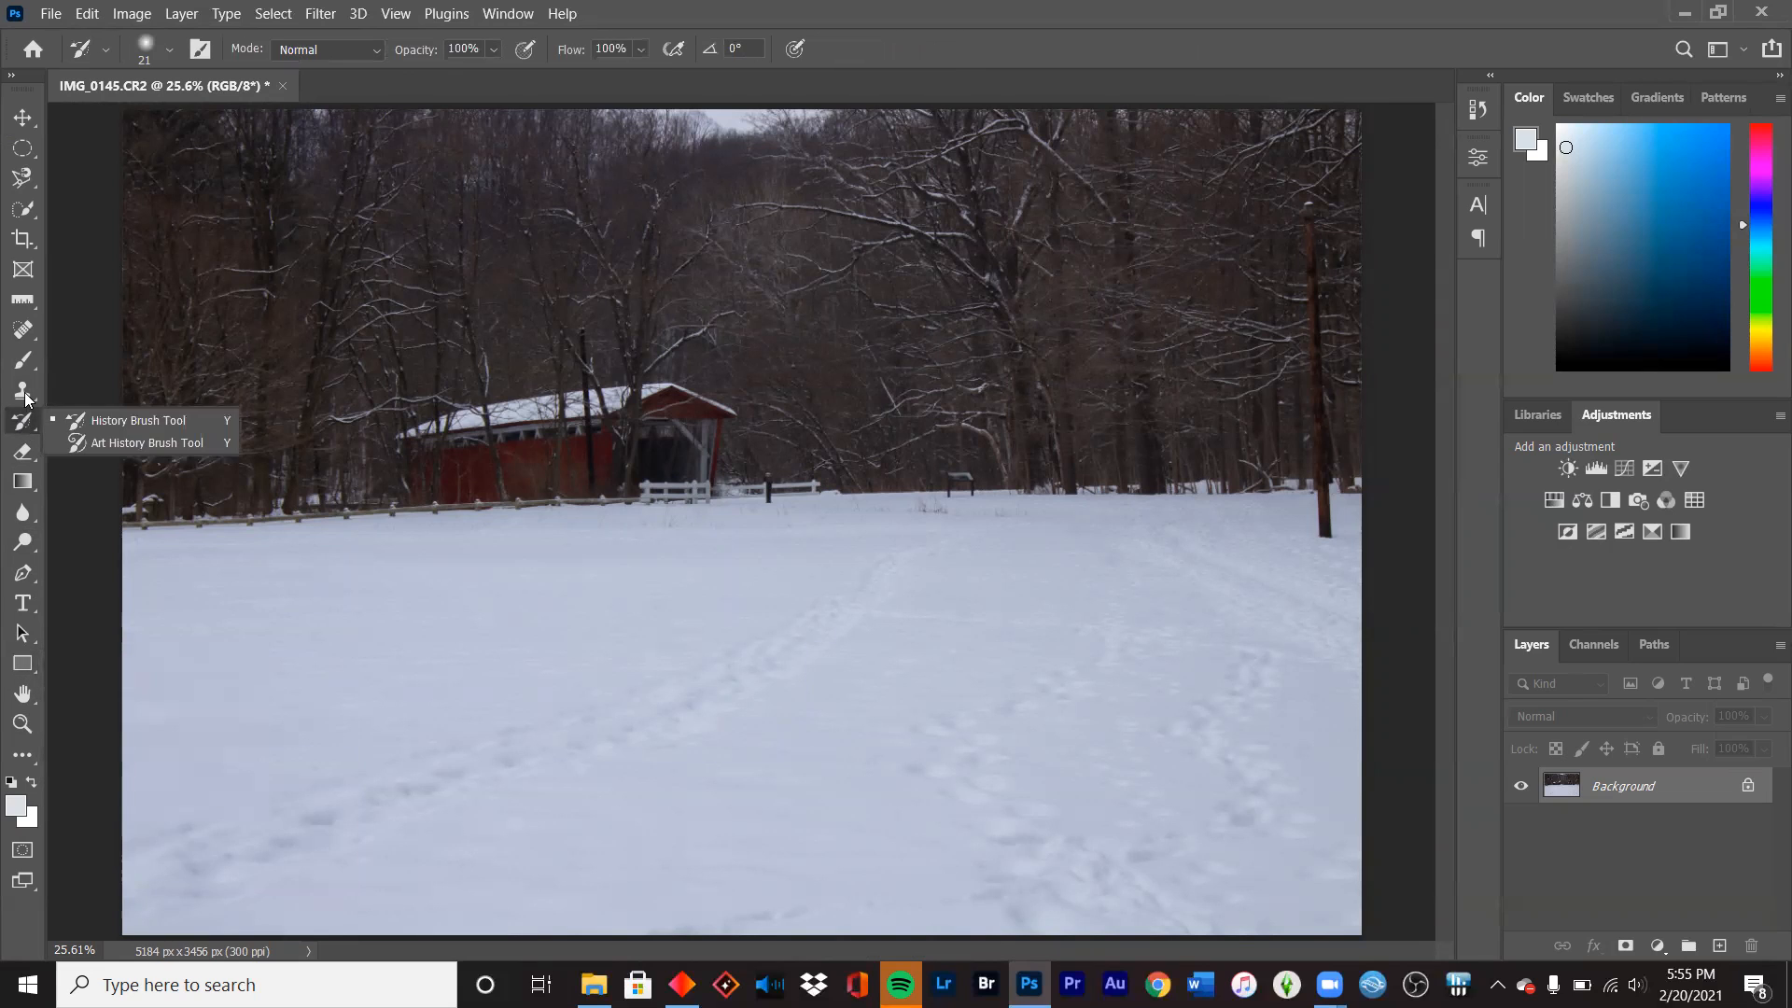
click(24, 392)
click(23, 361)
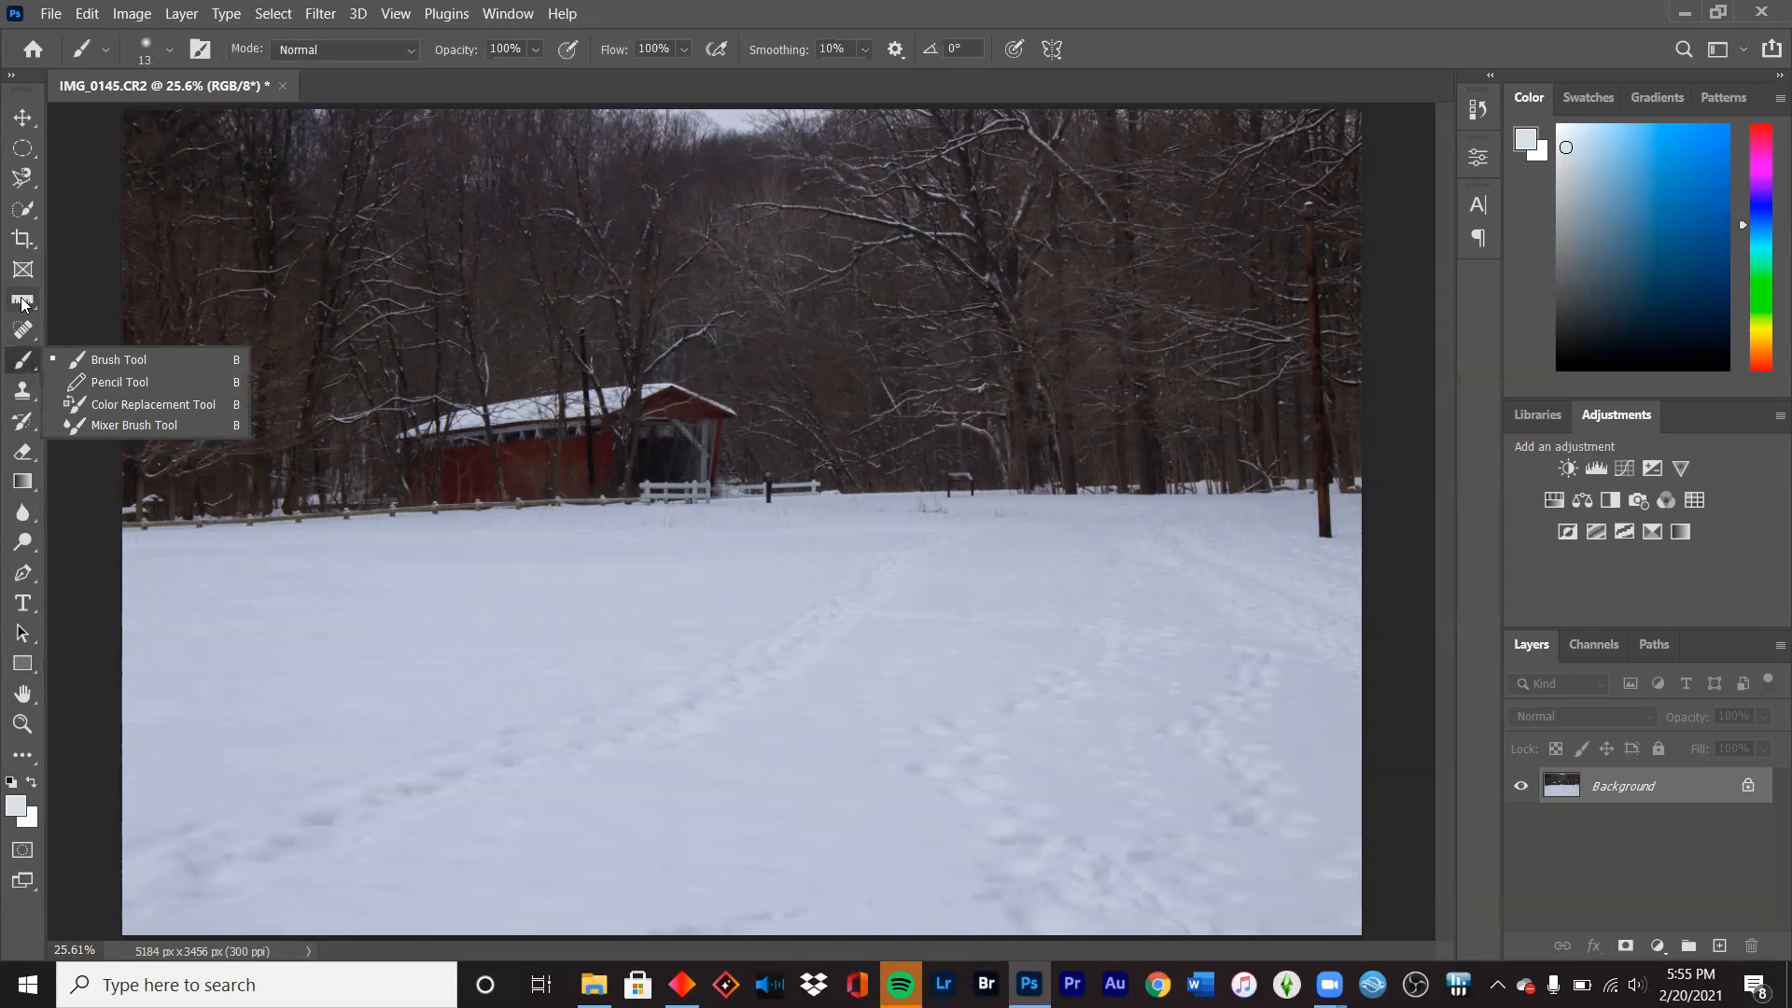
click(22, 301)
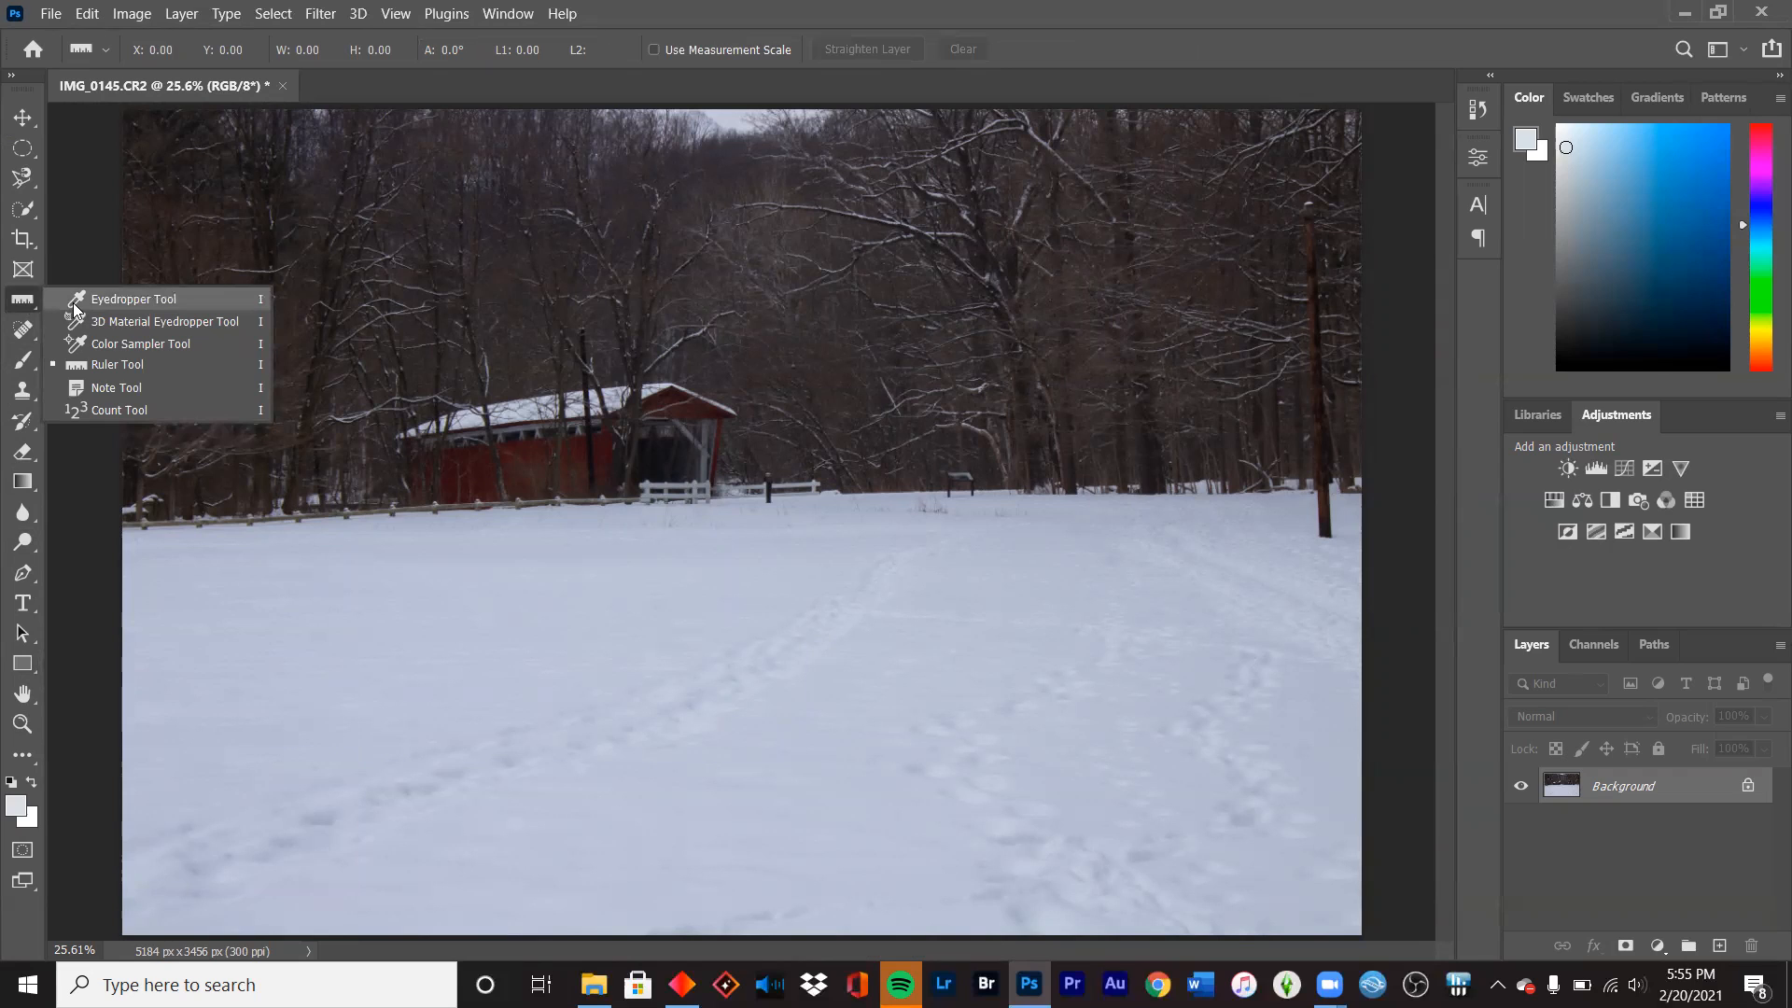
click(20, 307)
drag(569, 502, 834, 499)
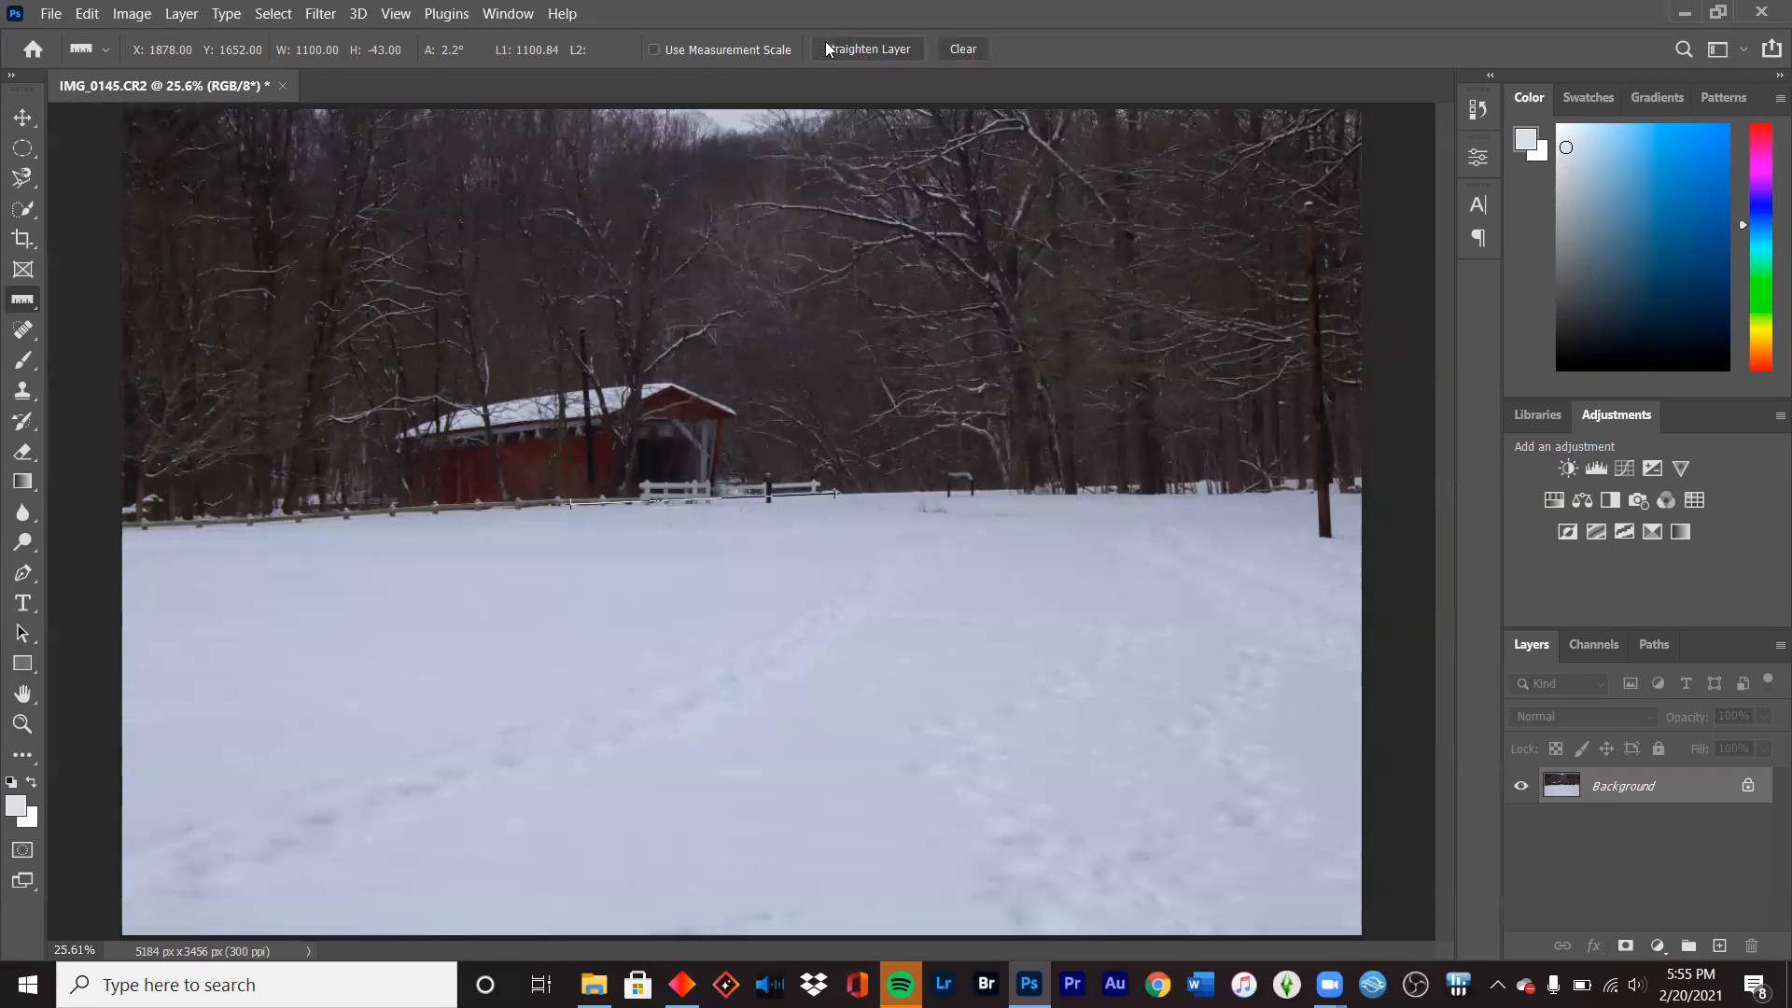
click(892, 49)
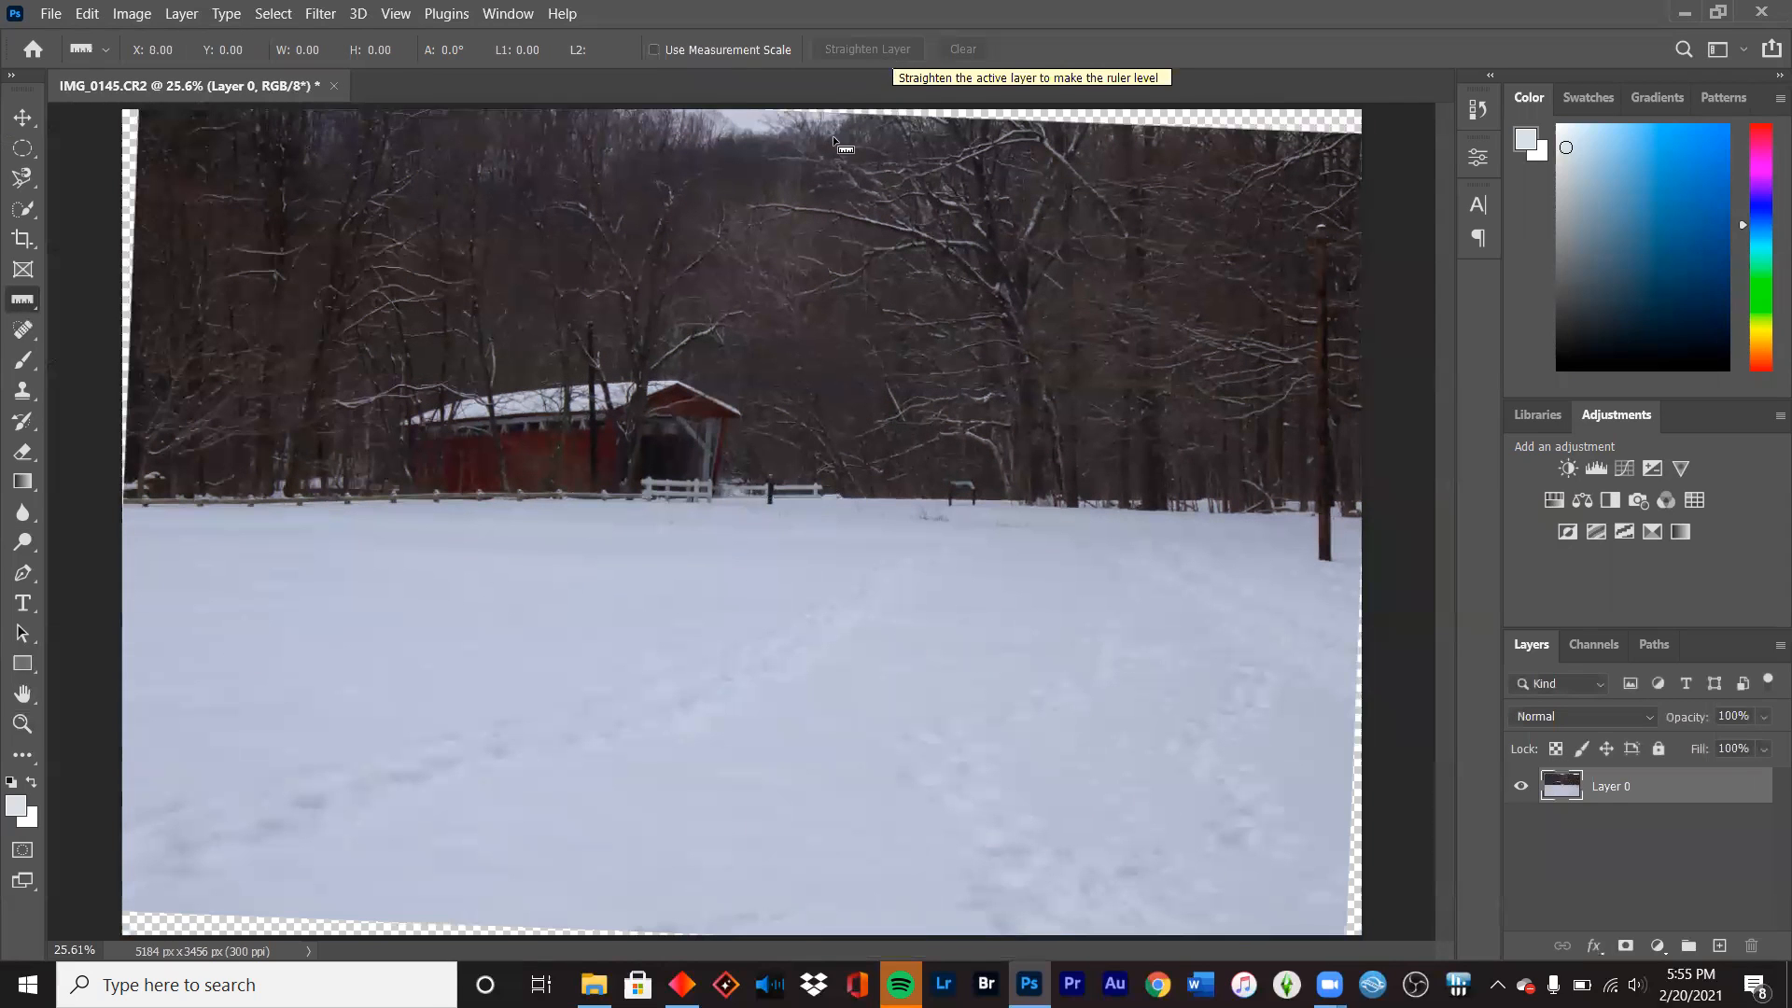
- Try to crop the transparent edges off the straightened photo by moving the crop frame's top and left sides inward
click(23, 238)
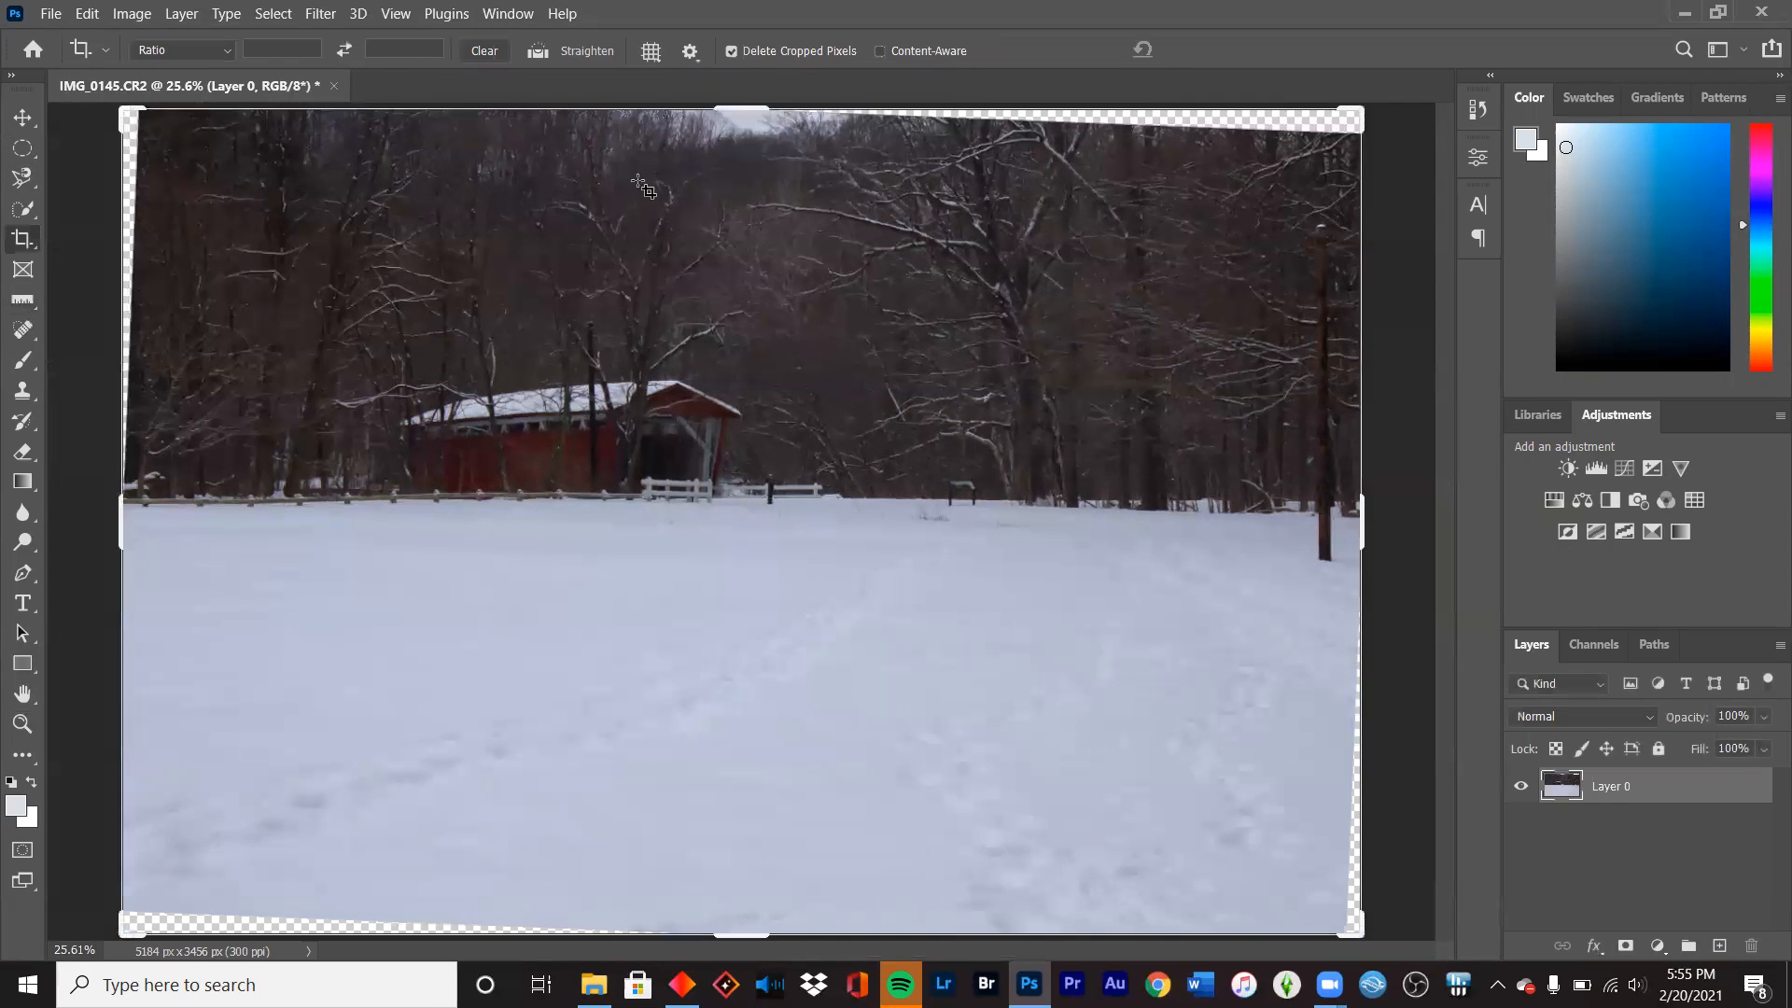
drag(730, 108, 729, 128)
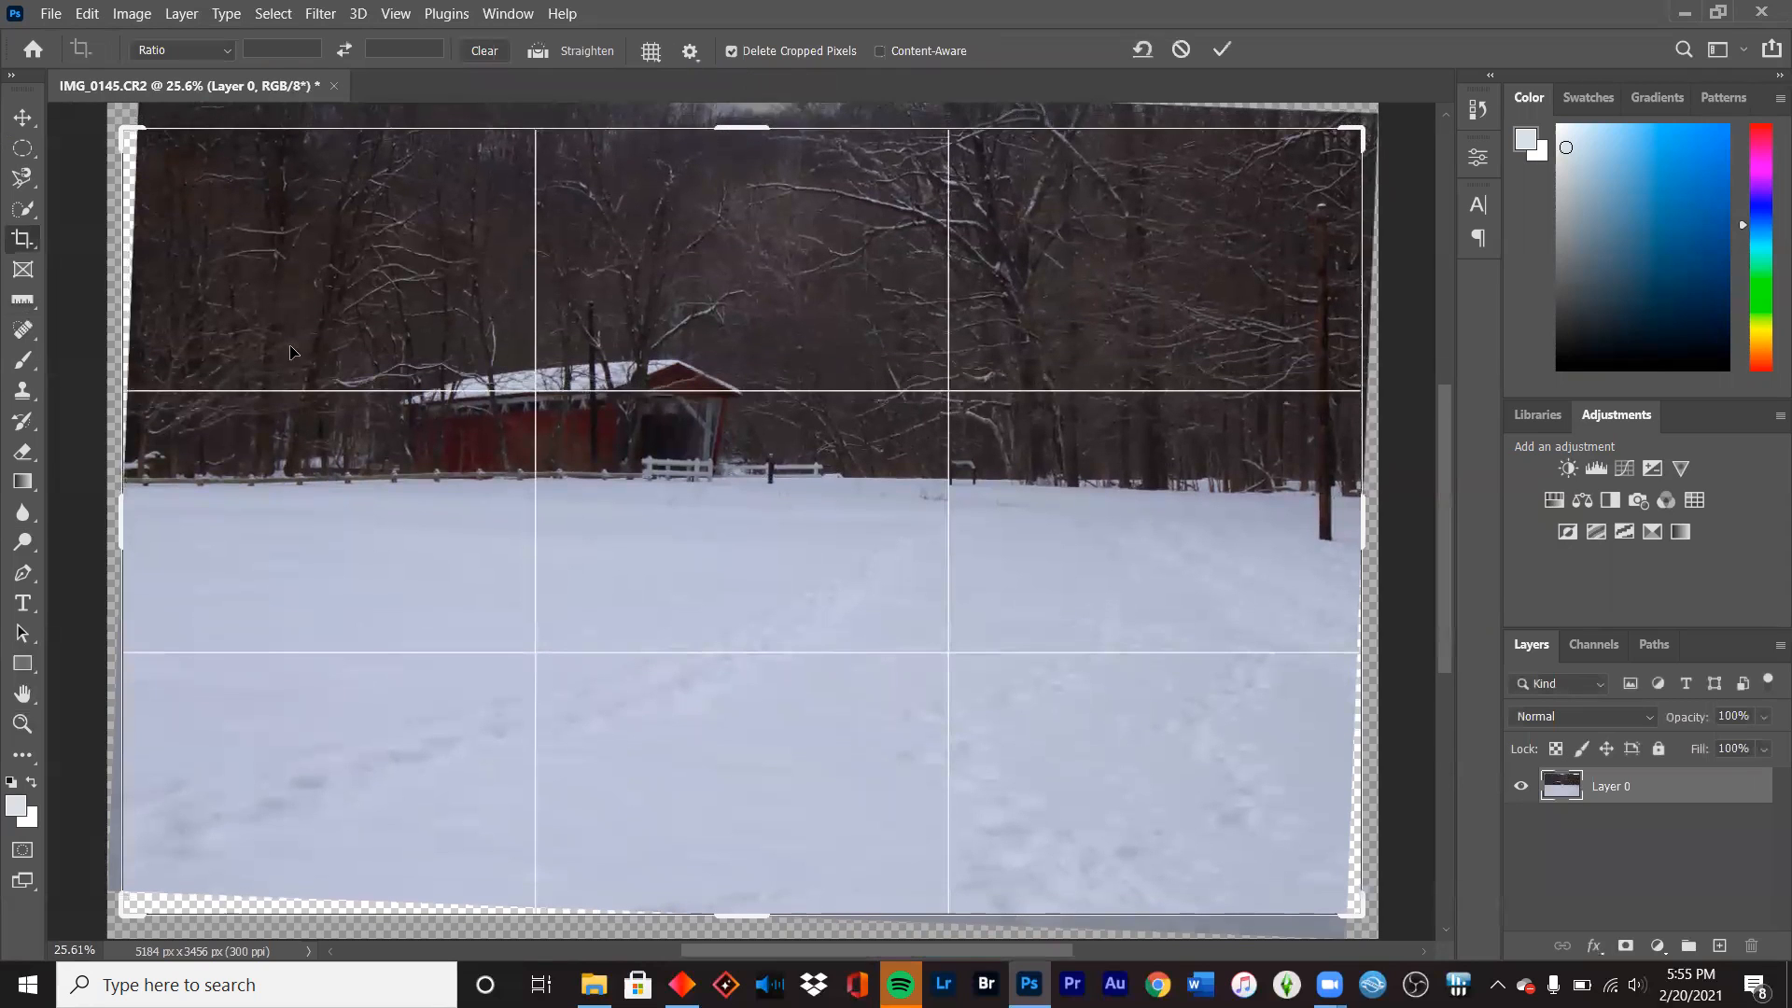
drag(126, 520, 127, 520)
- Undo the crop frame adjustments and the layer straightening
click(85, 13)
click(98, 32)
click(85, 13)
click(100, 34)
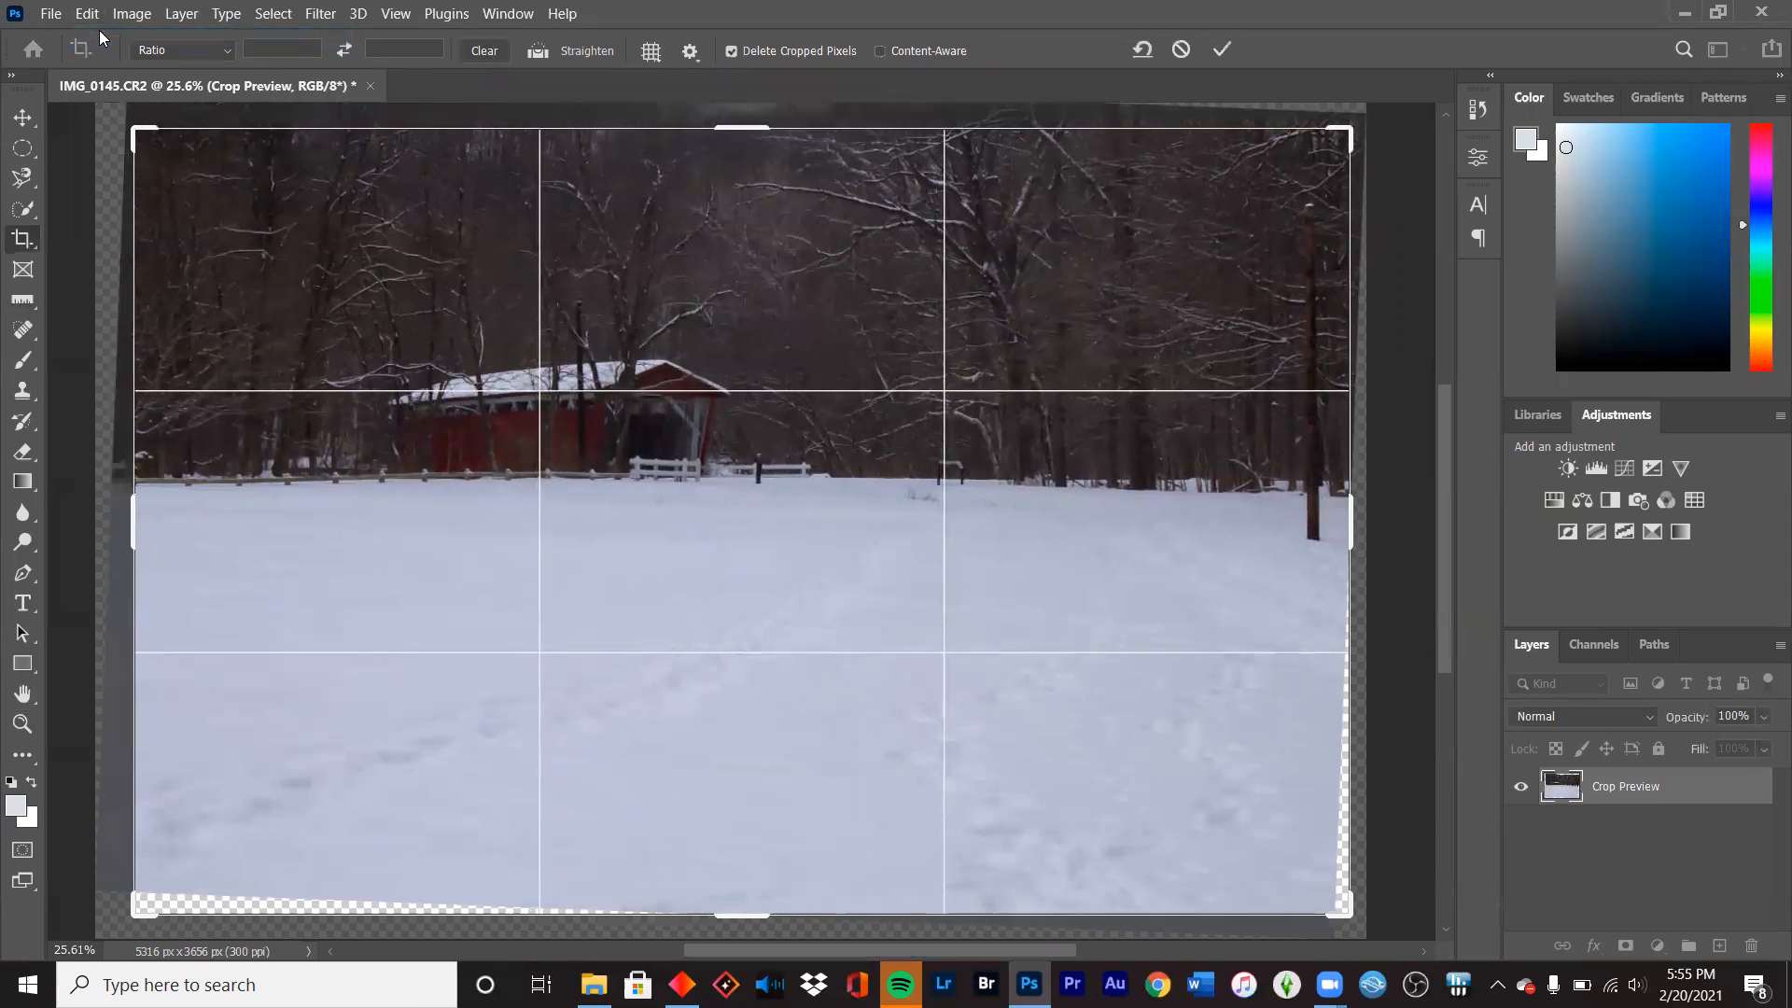
click(86, 13)
click(101, 35)
click(87, 13)
click(93, 34)
click(87, 13)
click(93, 34)
drag(752, 136, 752, 97)
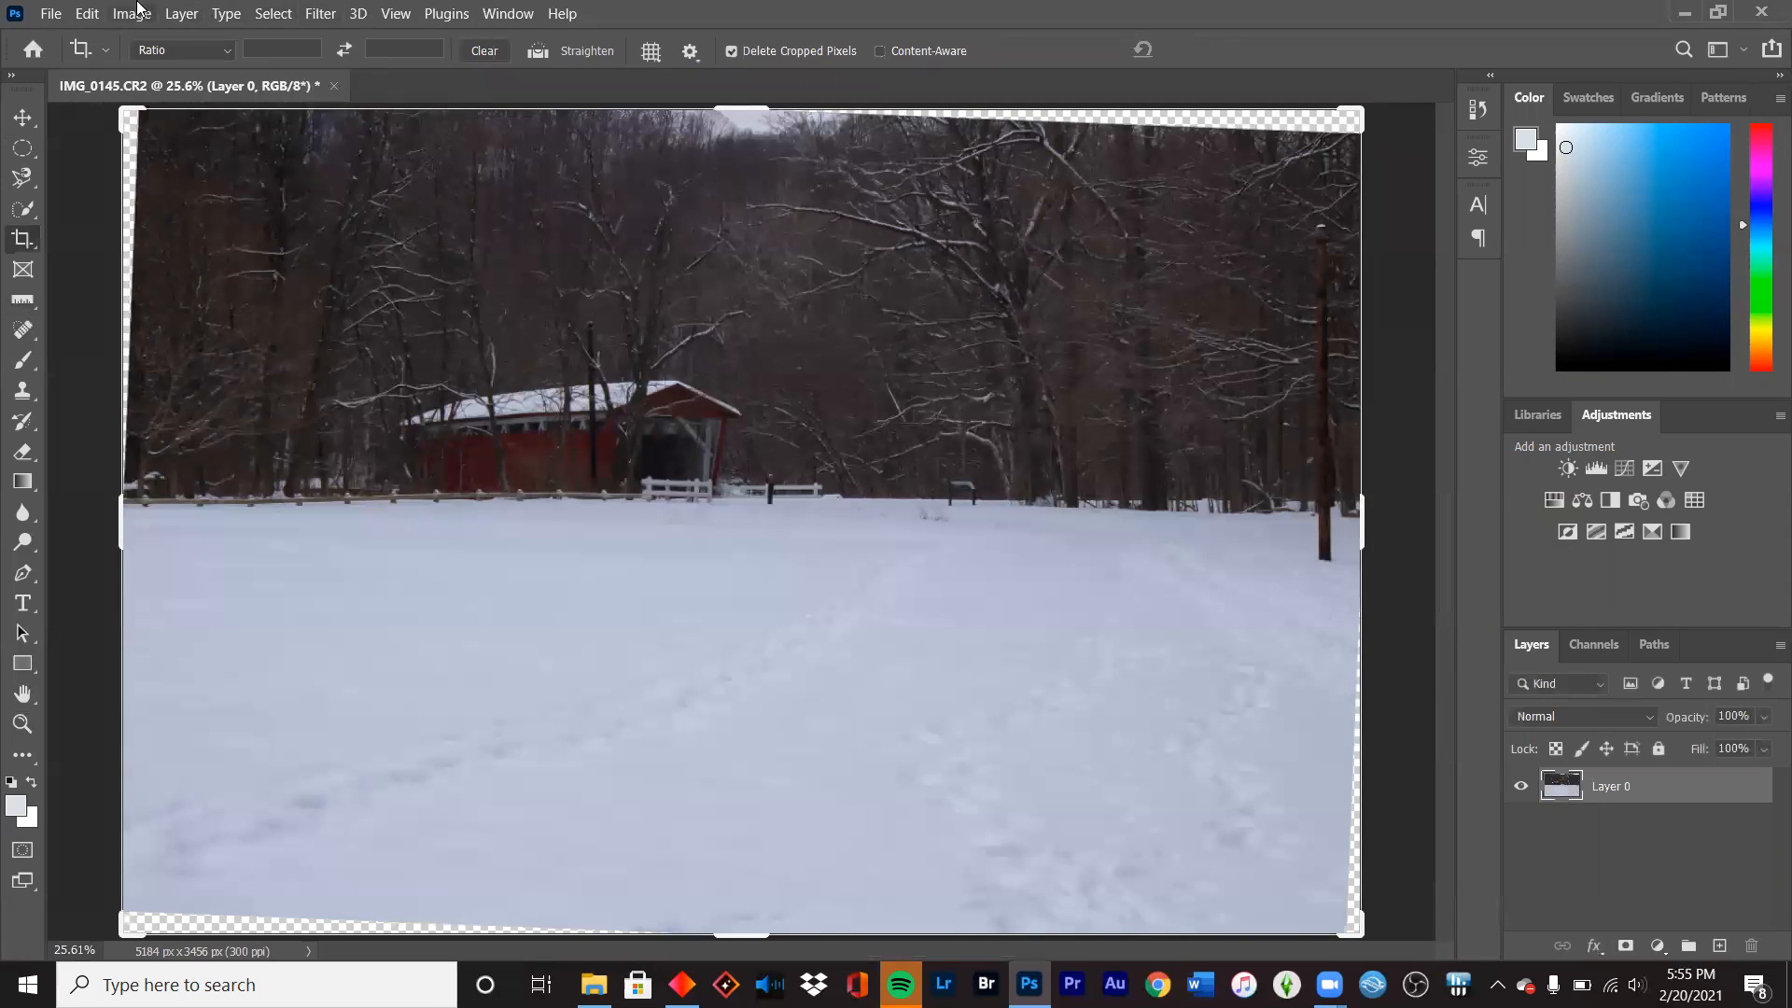
click(87, 13)
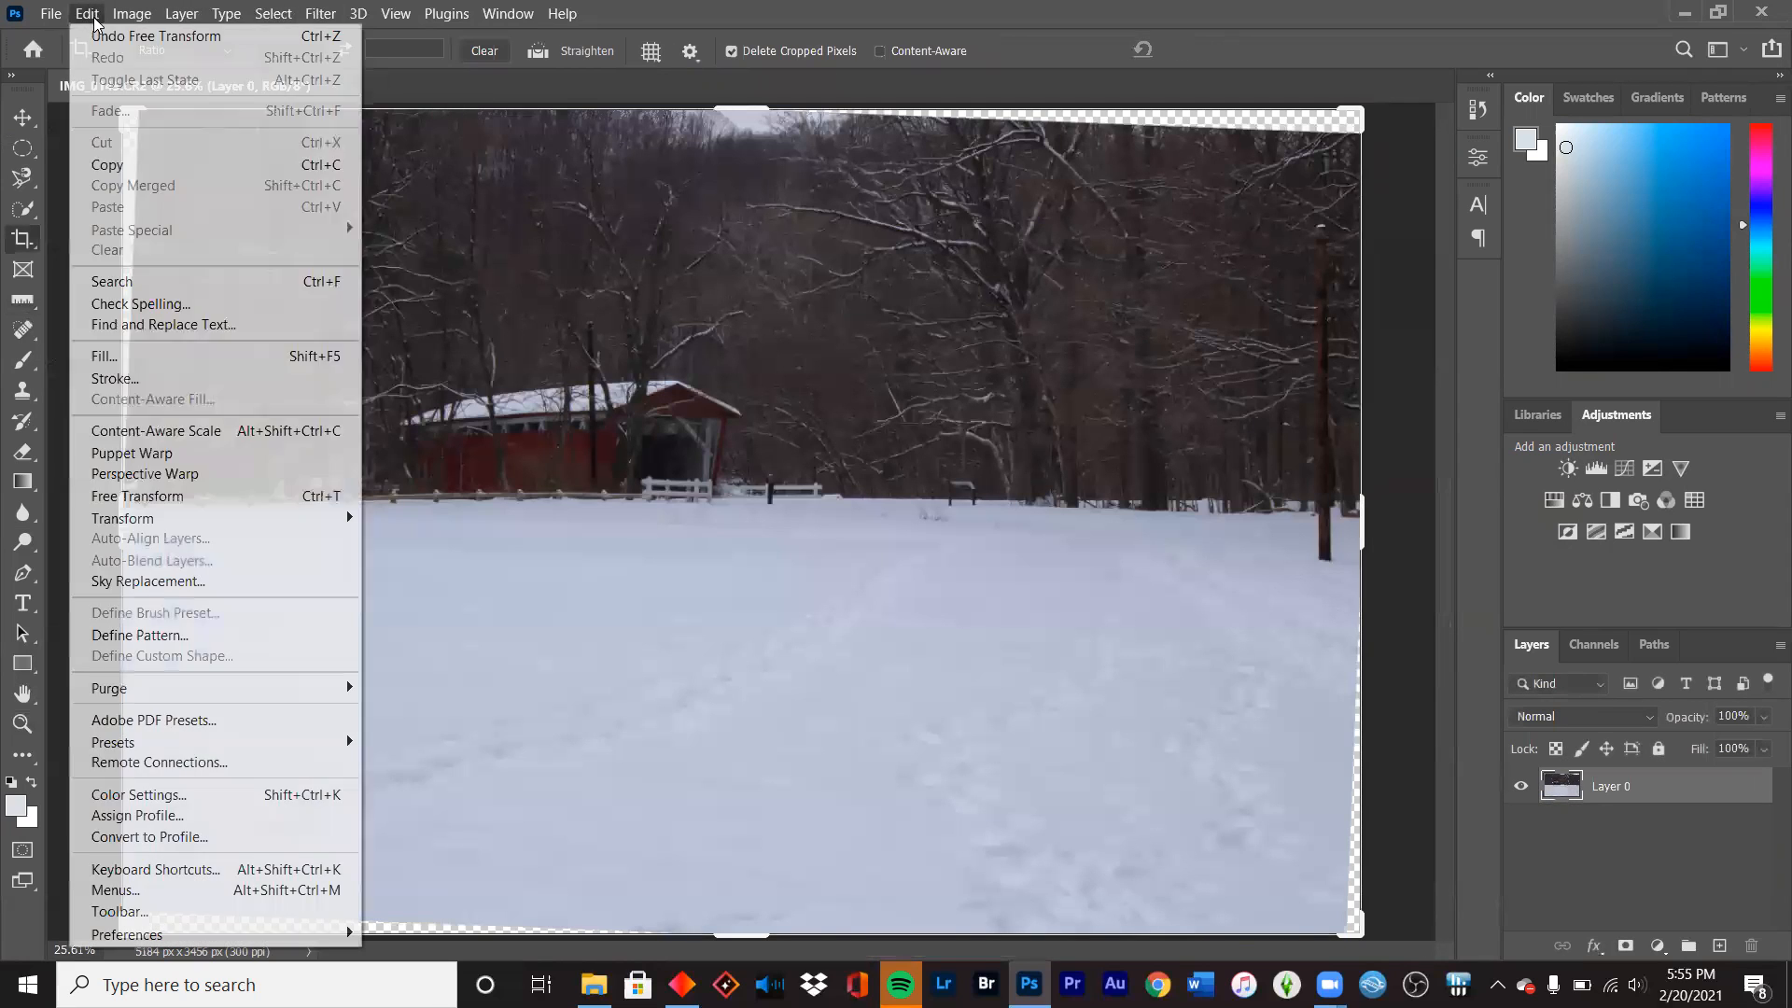
click(101, 37)
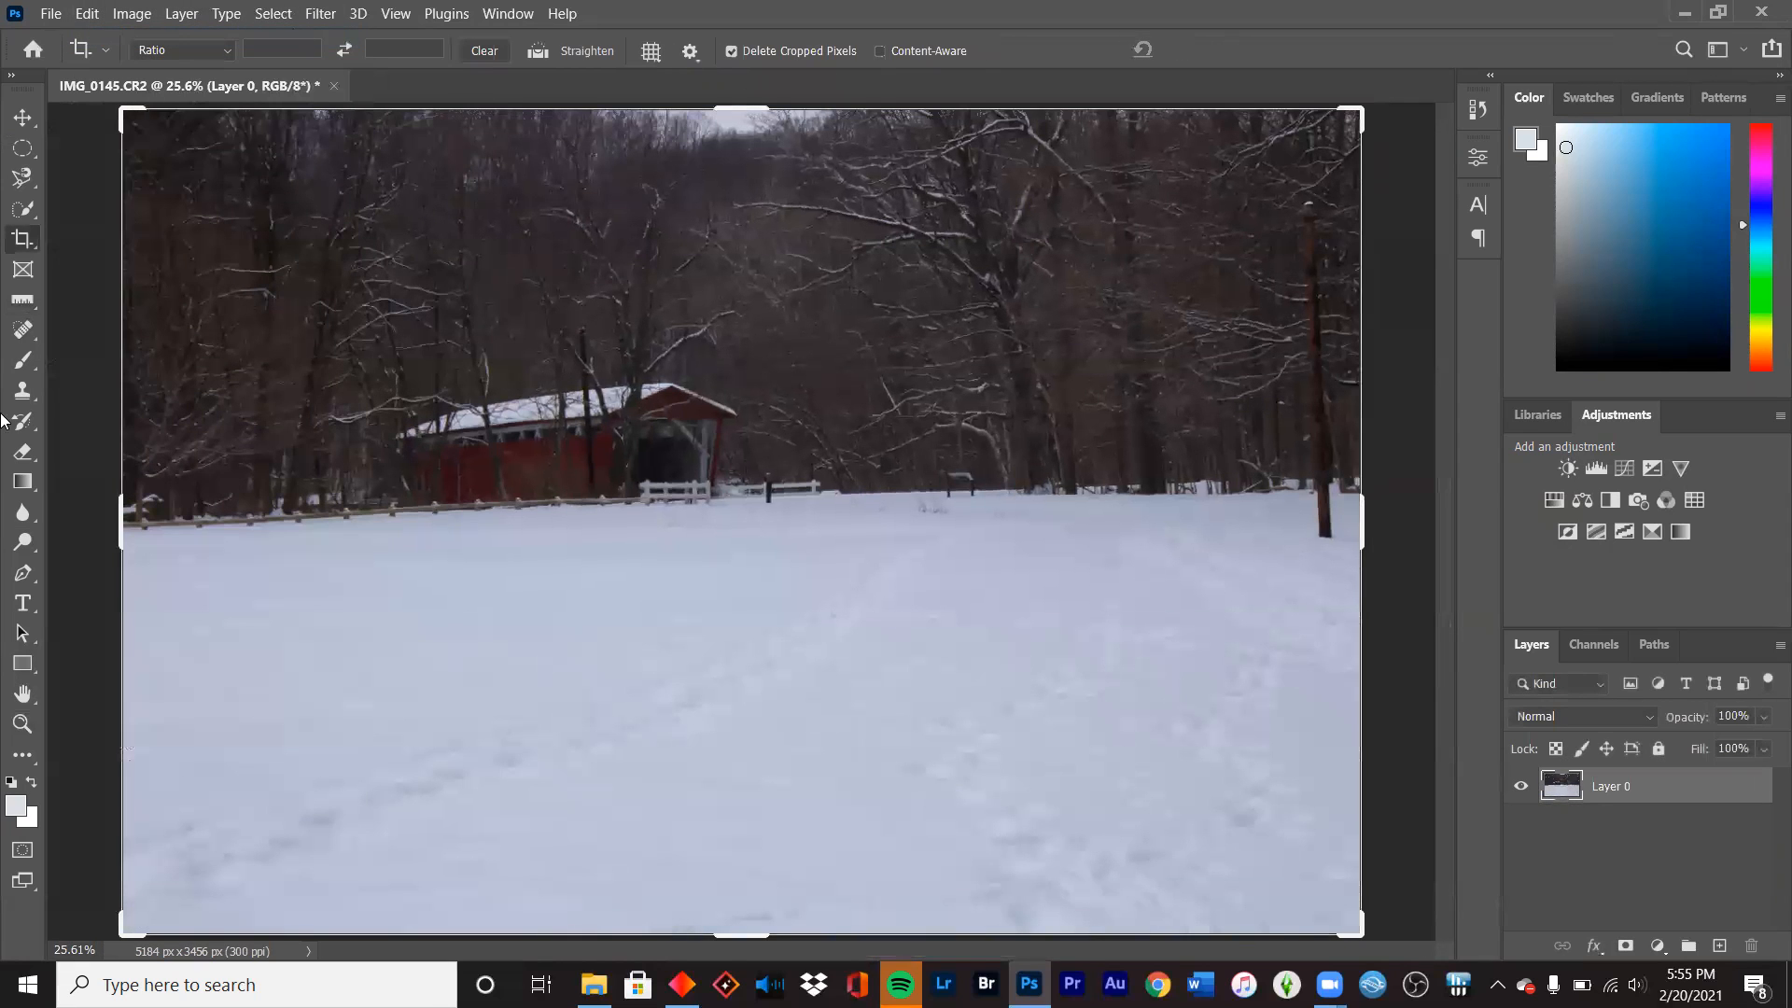
- Draw a Ruler line about 694 px long in the snow just below the bridge and straighten the layer to it
click(22, 299)
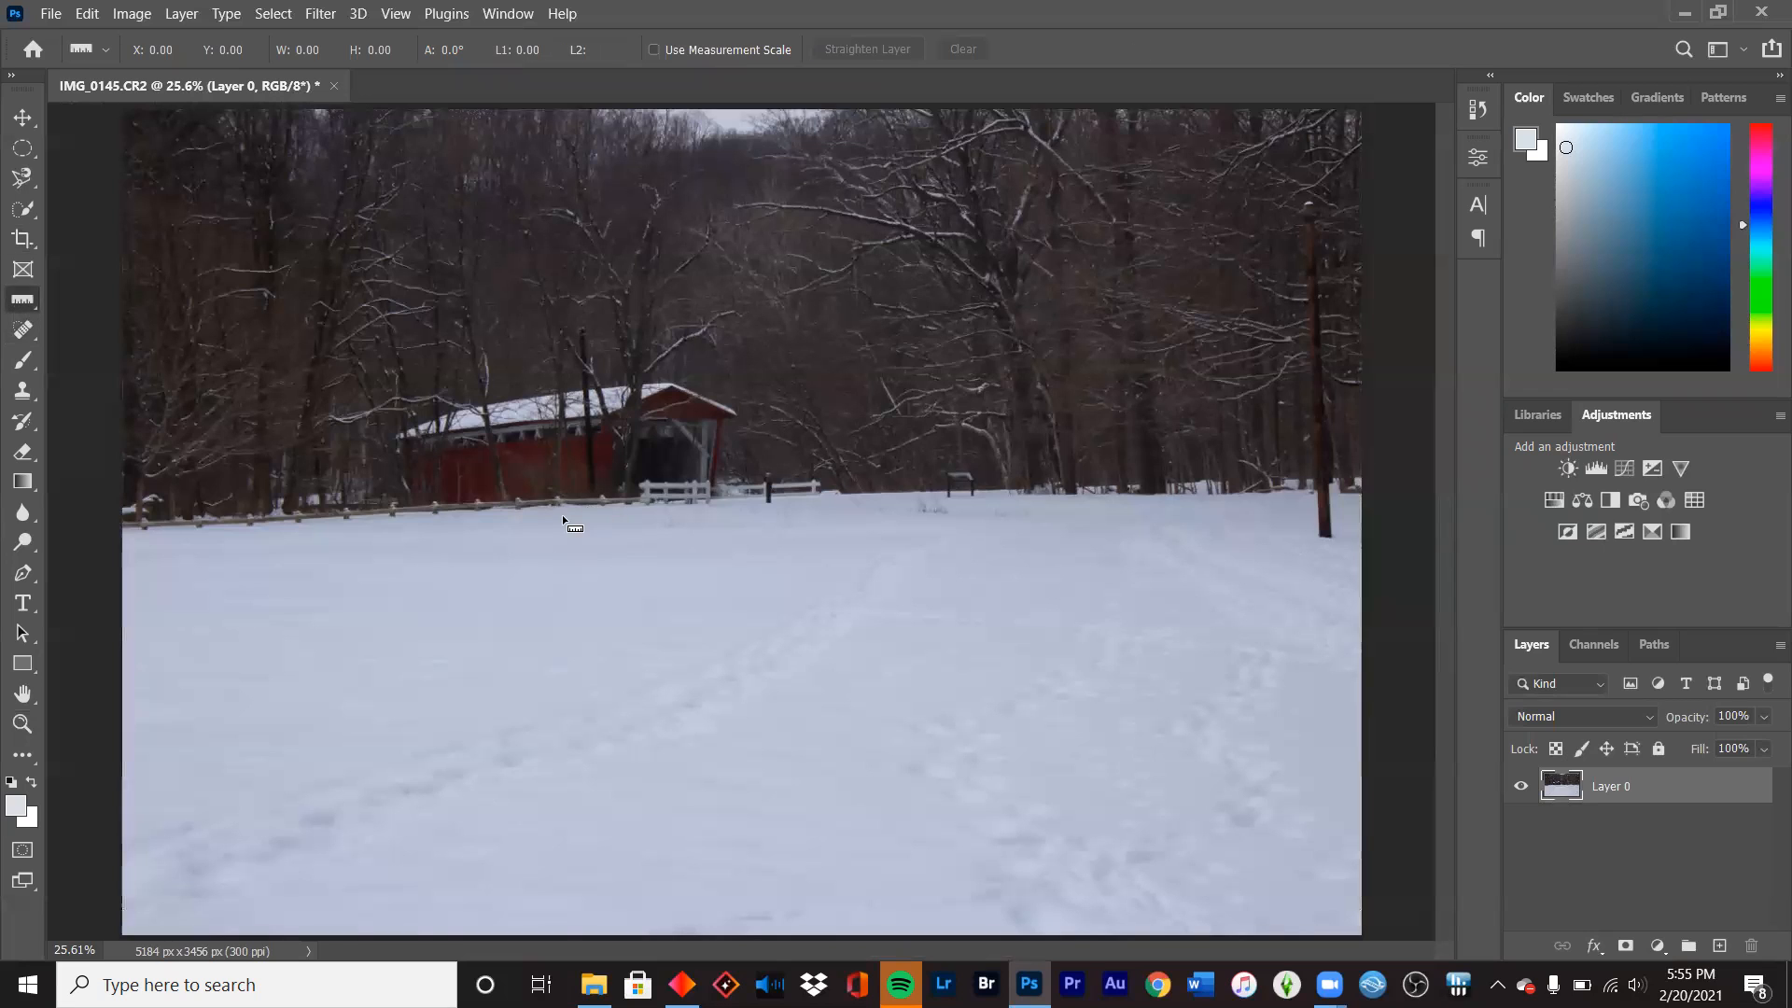
drag(569, 519, 737, 518)
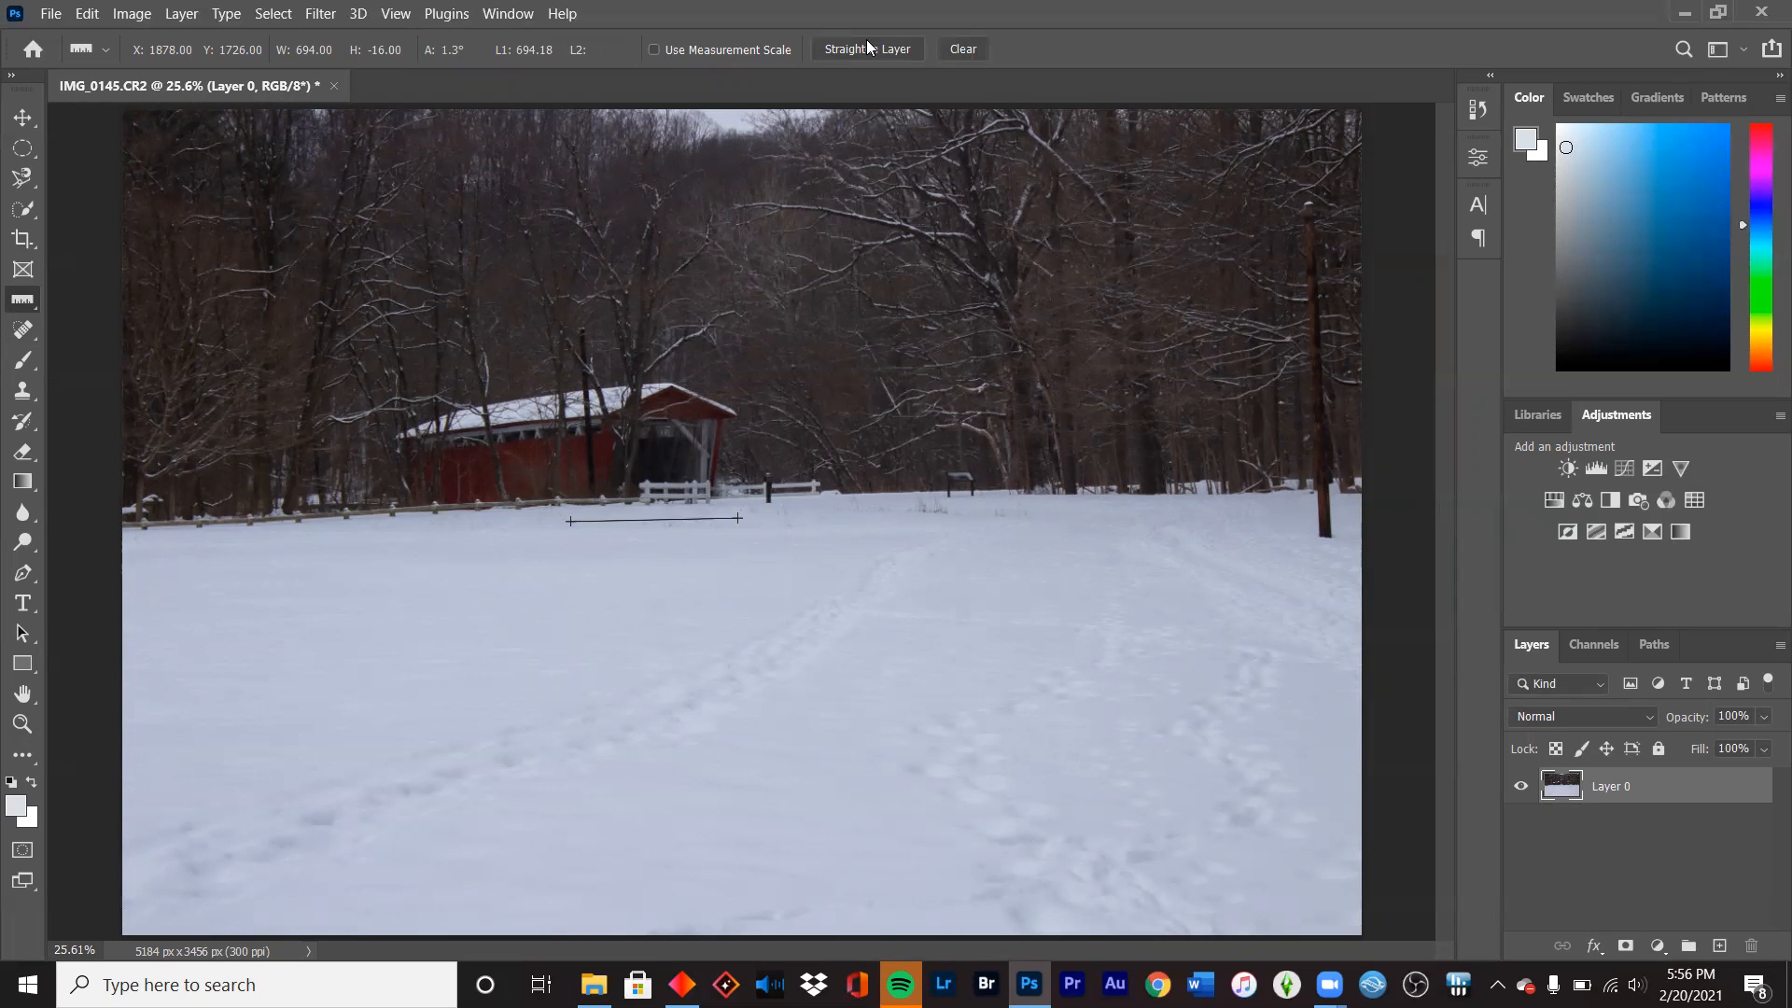
click(866, 43)
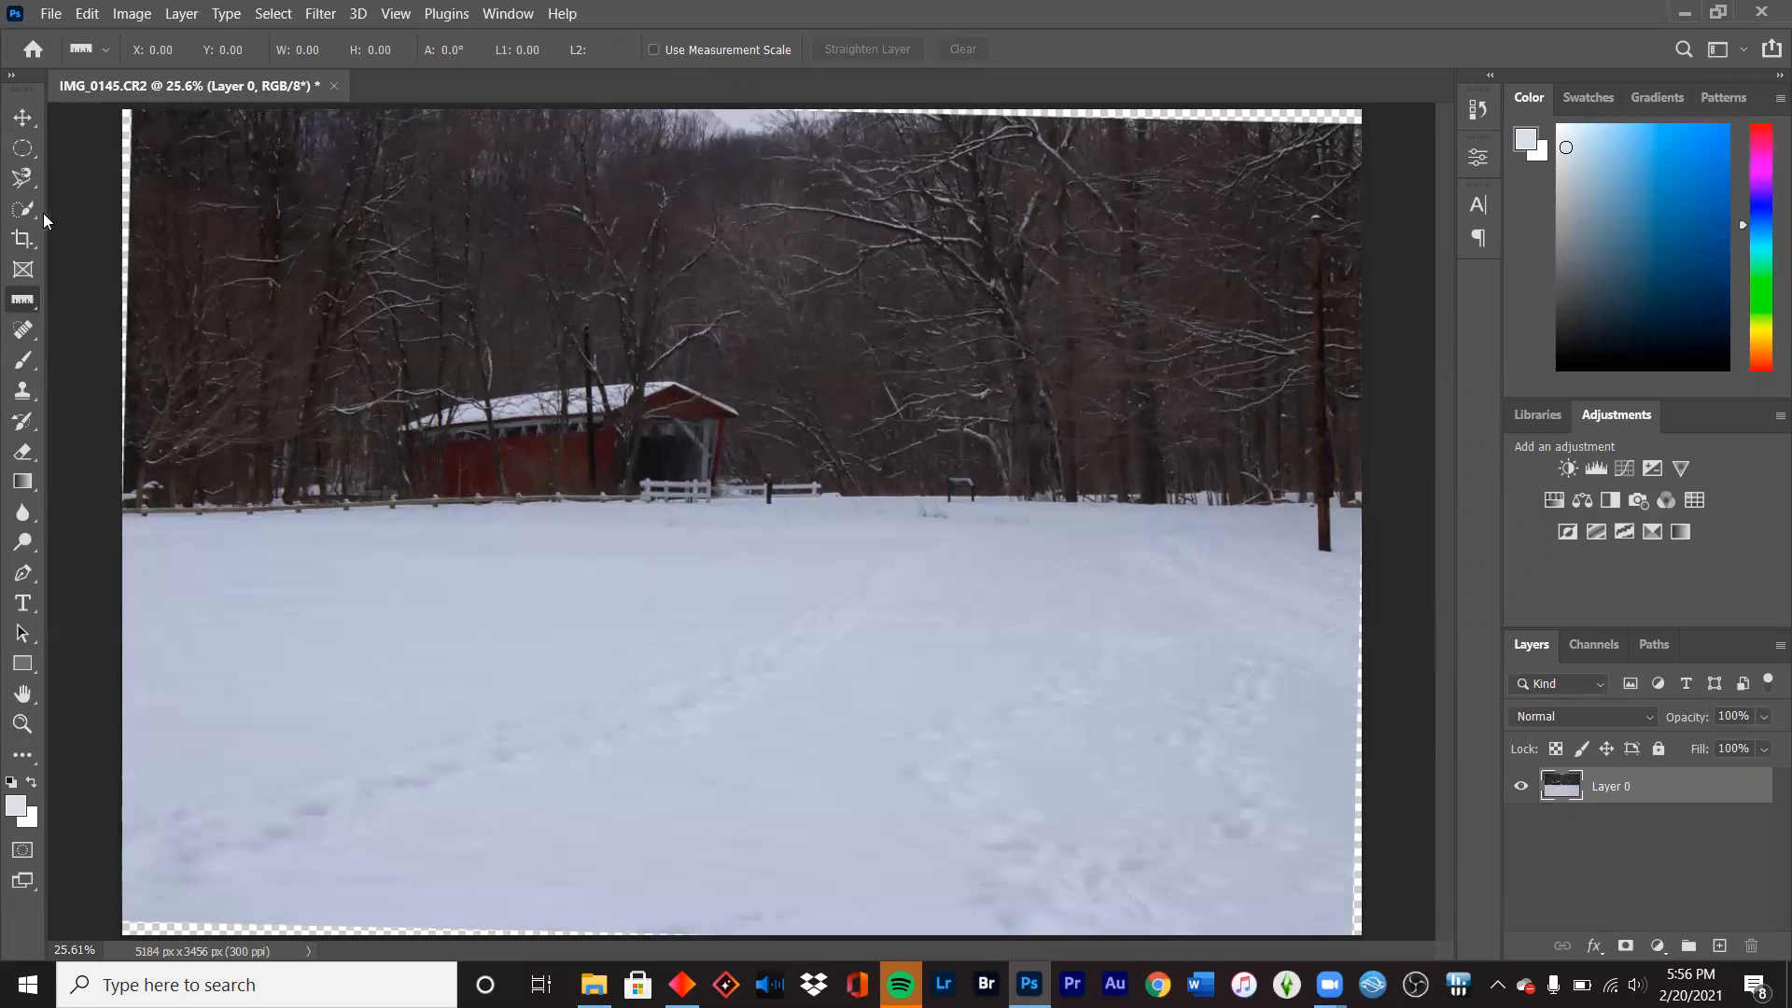
- Crop the straightened photo on all four sides to about 5082 × 3191 px, cutting off the transparent edges
click(23, 238)
drag(729, 116, 731, 125)
drag(741, 912, 741, 896)
drag(1359, 532, 1376, 528)
drag(128, 512, 139, 512)
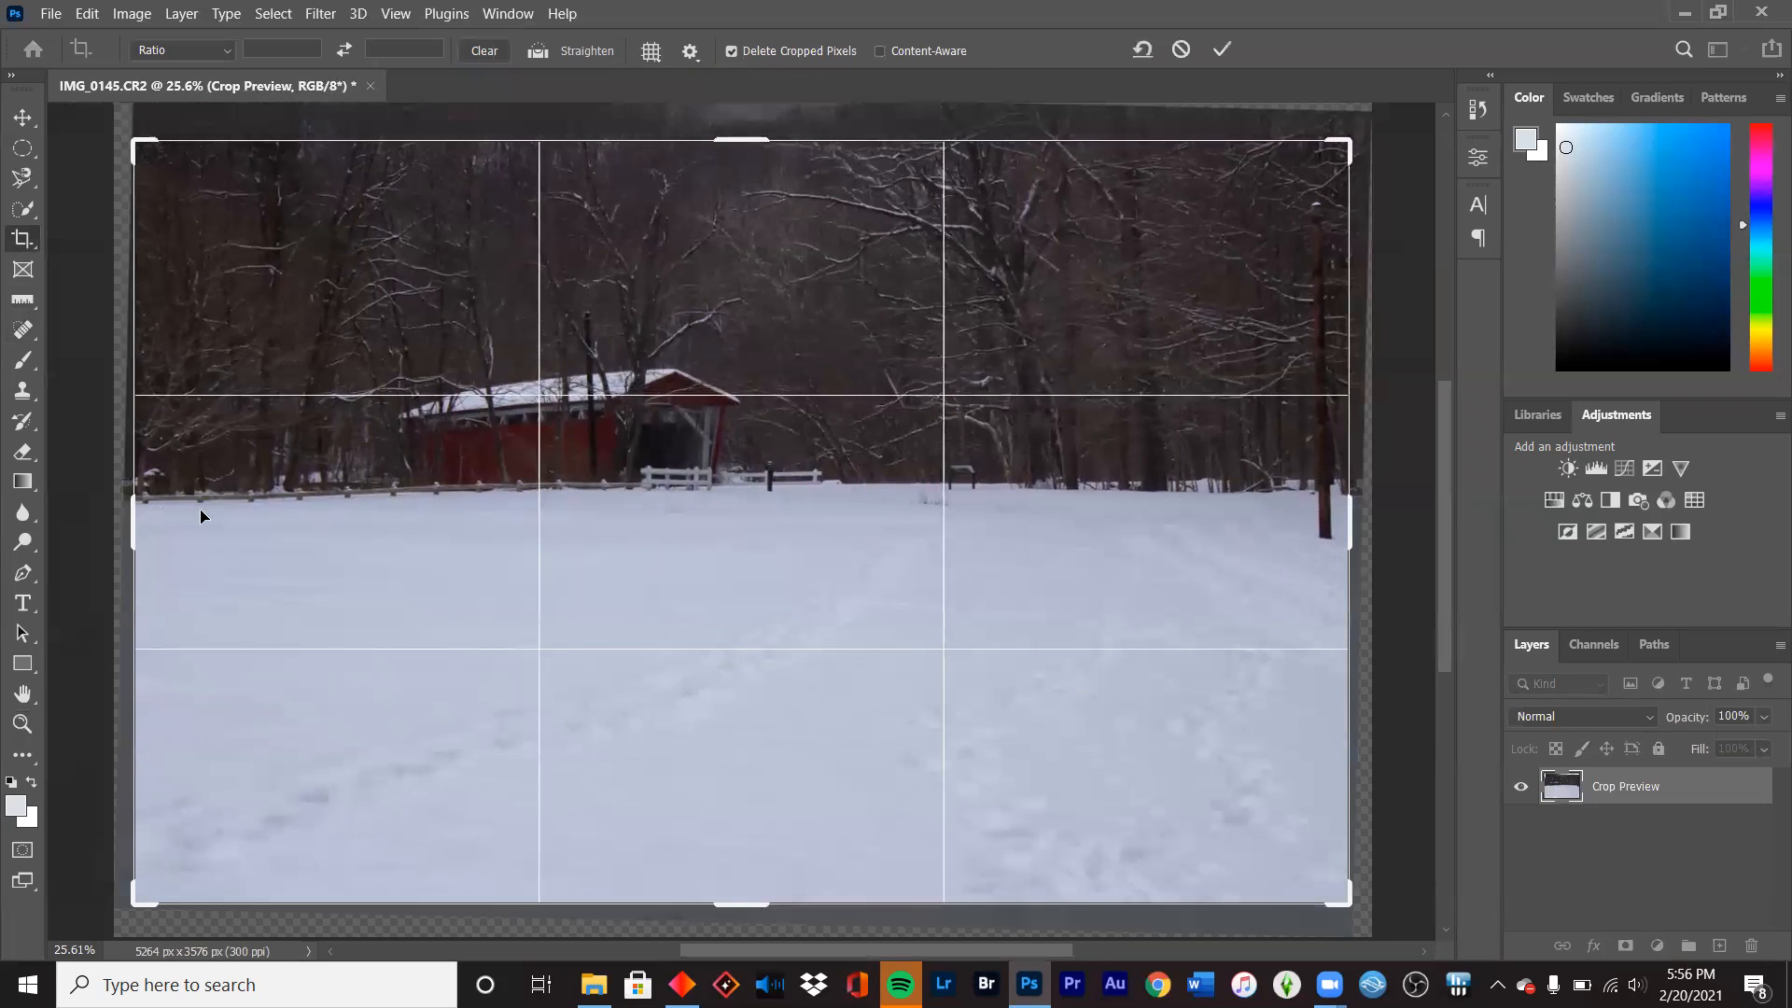
key(Return)
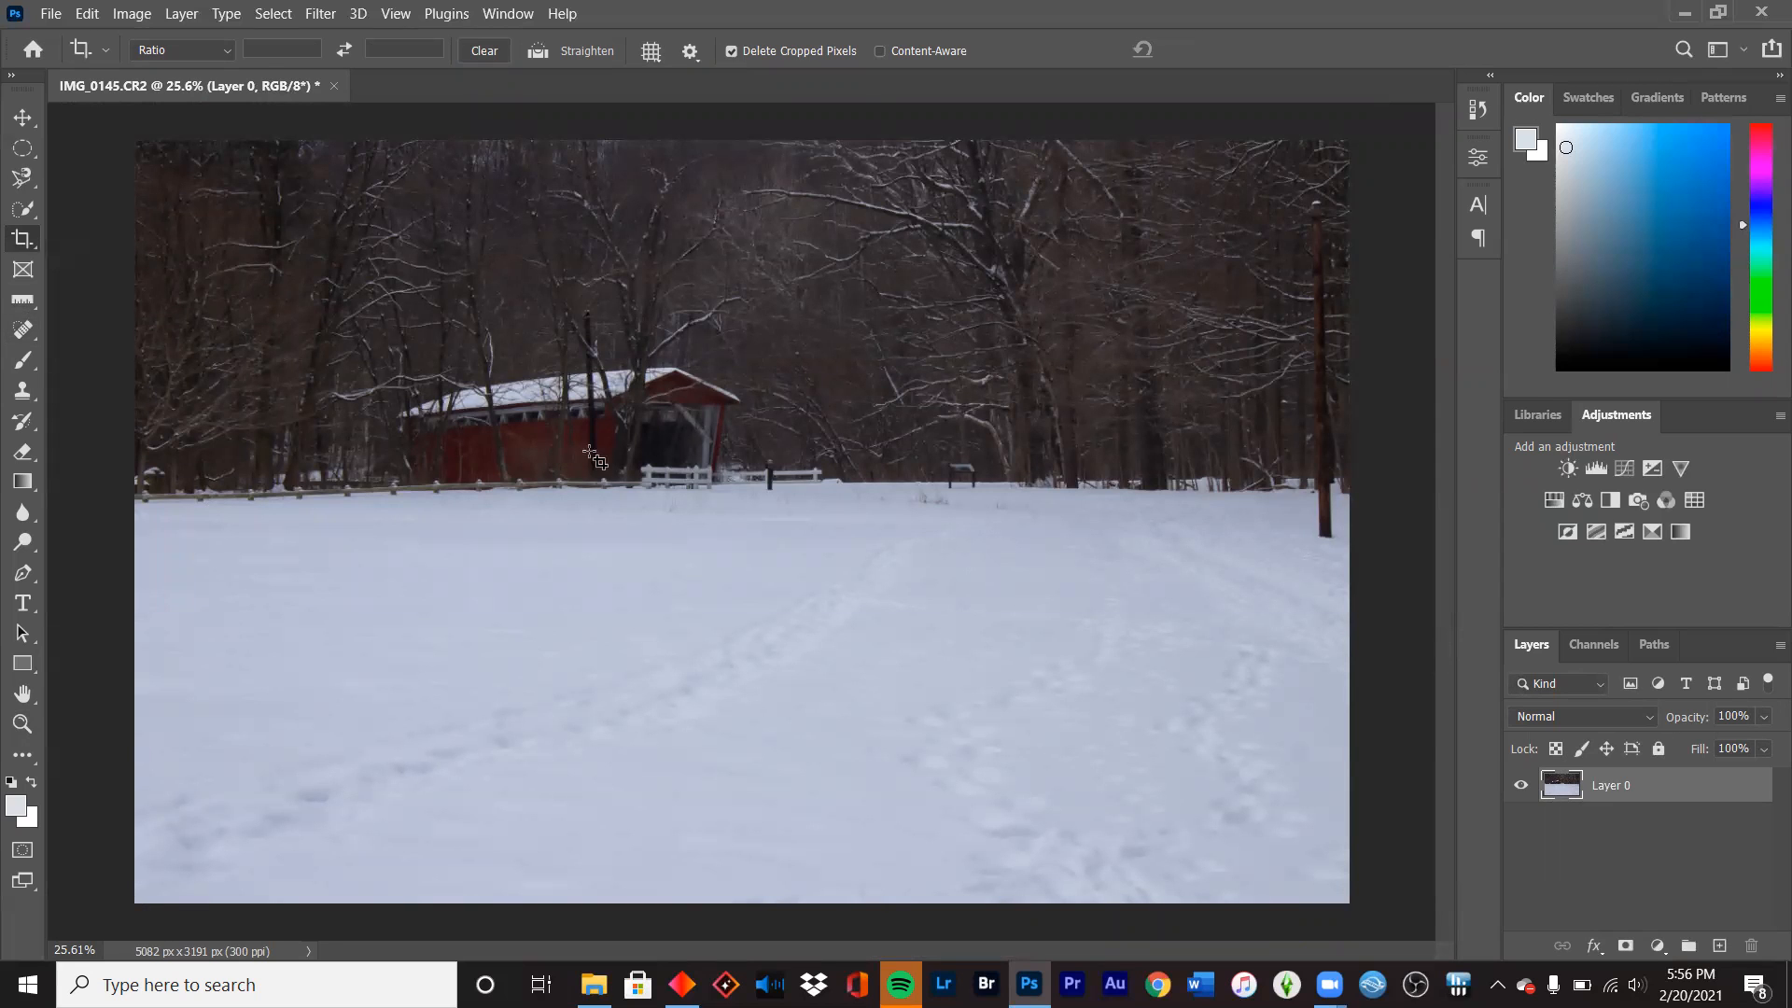
- Undo the crop and the layer straightening
click(94, 14)
click(116, 36)
click(88, 14)
click(103, 35)
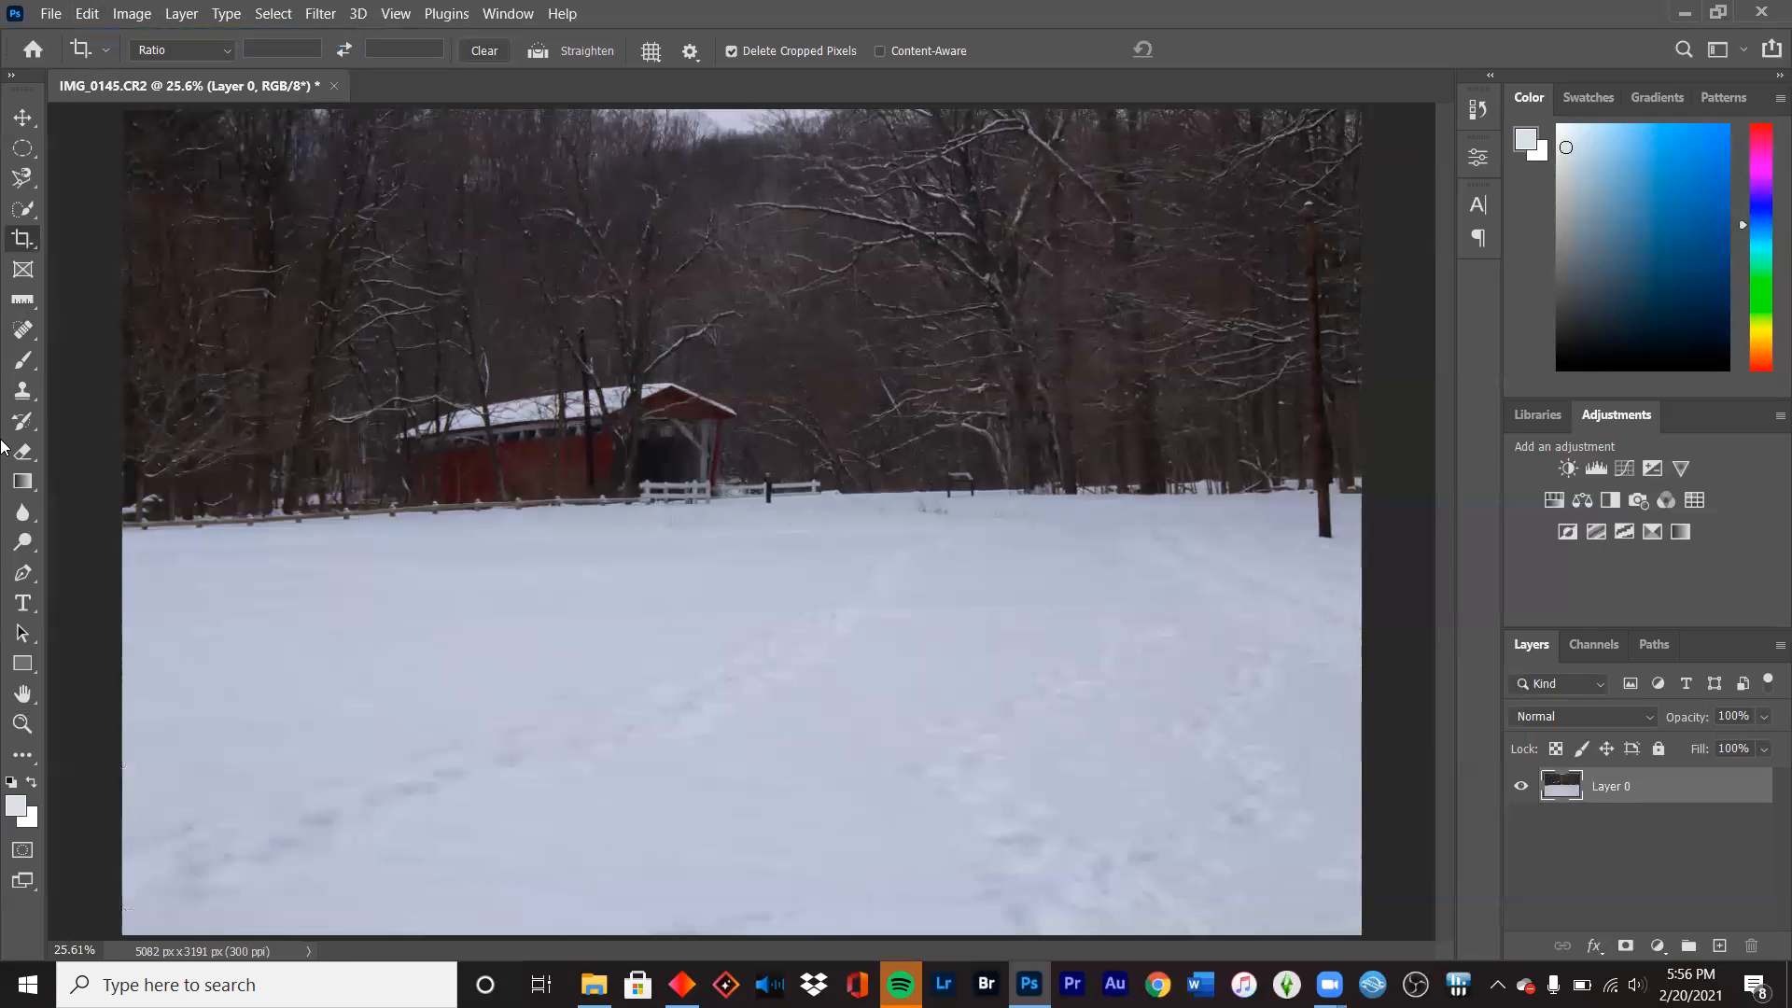
- Draw a nearly level Ruler line about 496 px long in the snow below the white fence and straighten the layer to it
click(23, 299)
drag(625, 519, 745, 519)
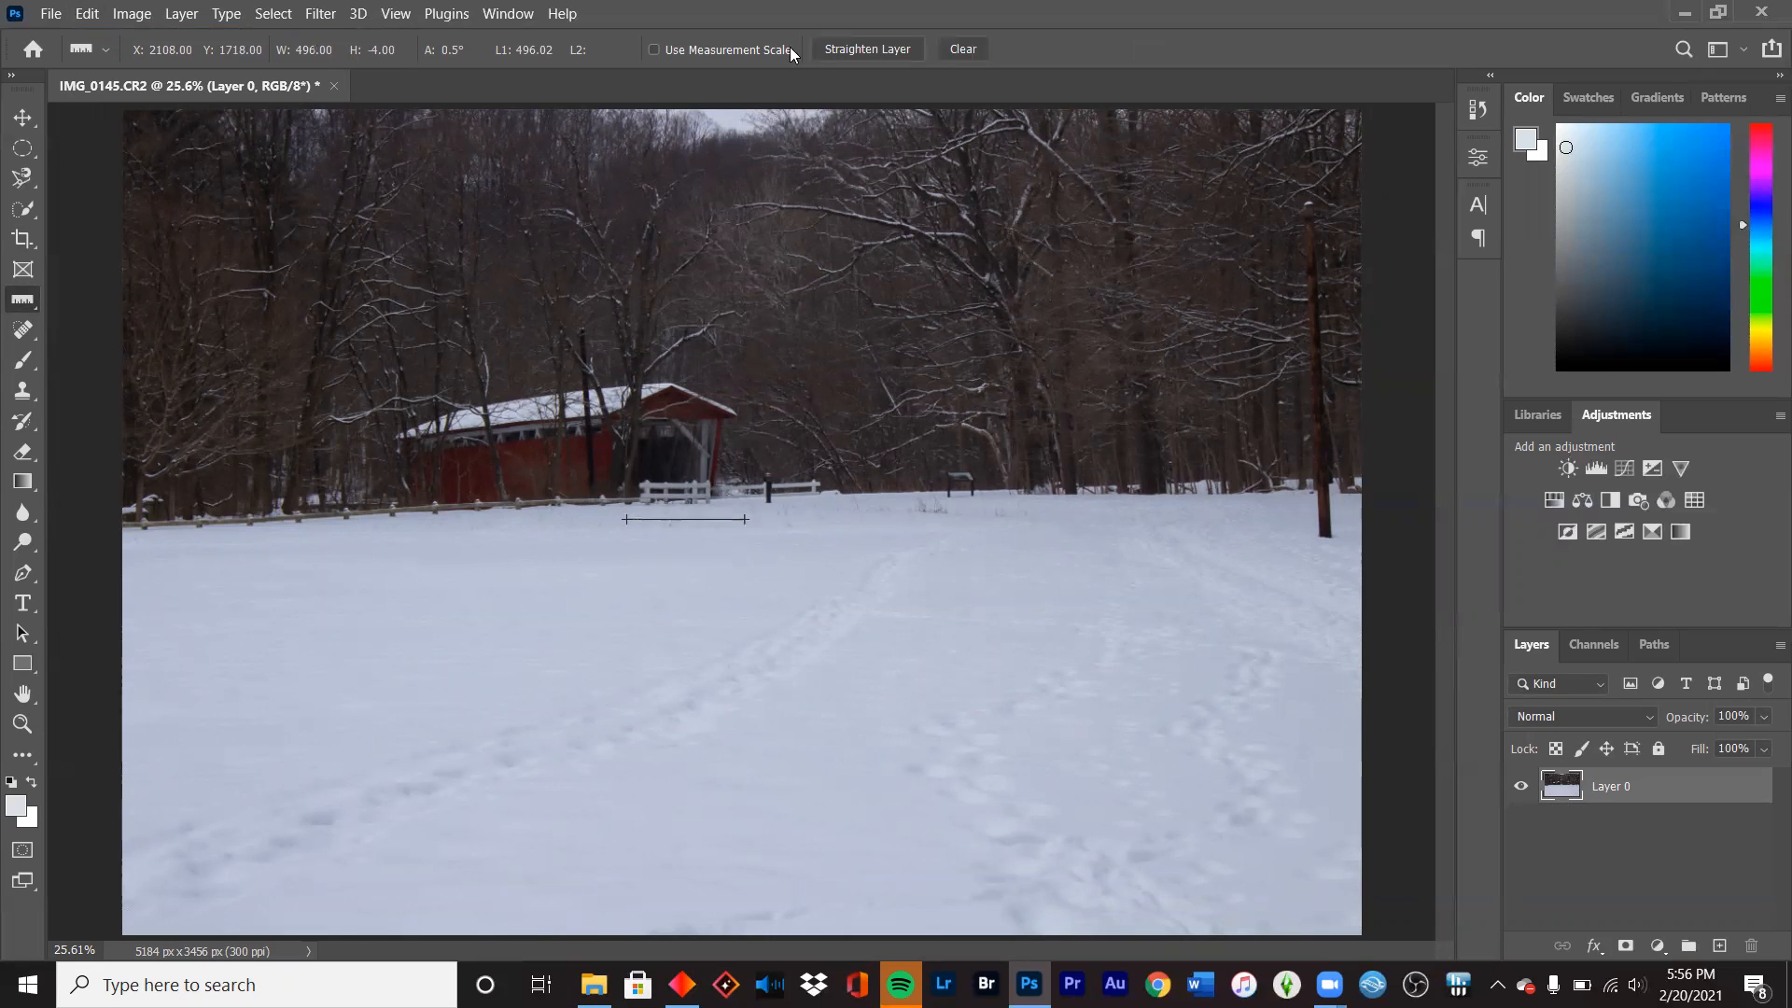
click(875, 47)
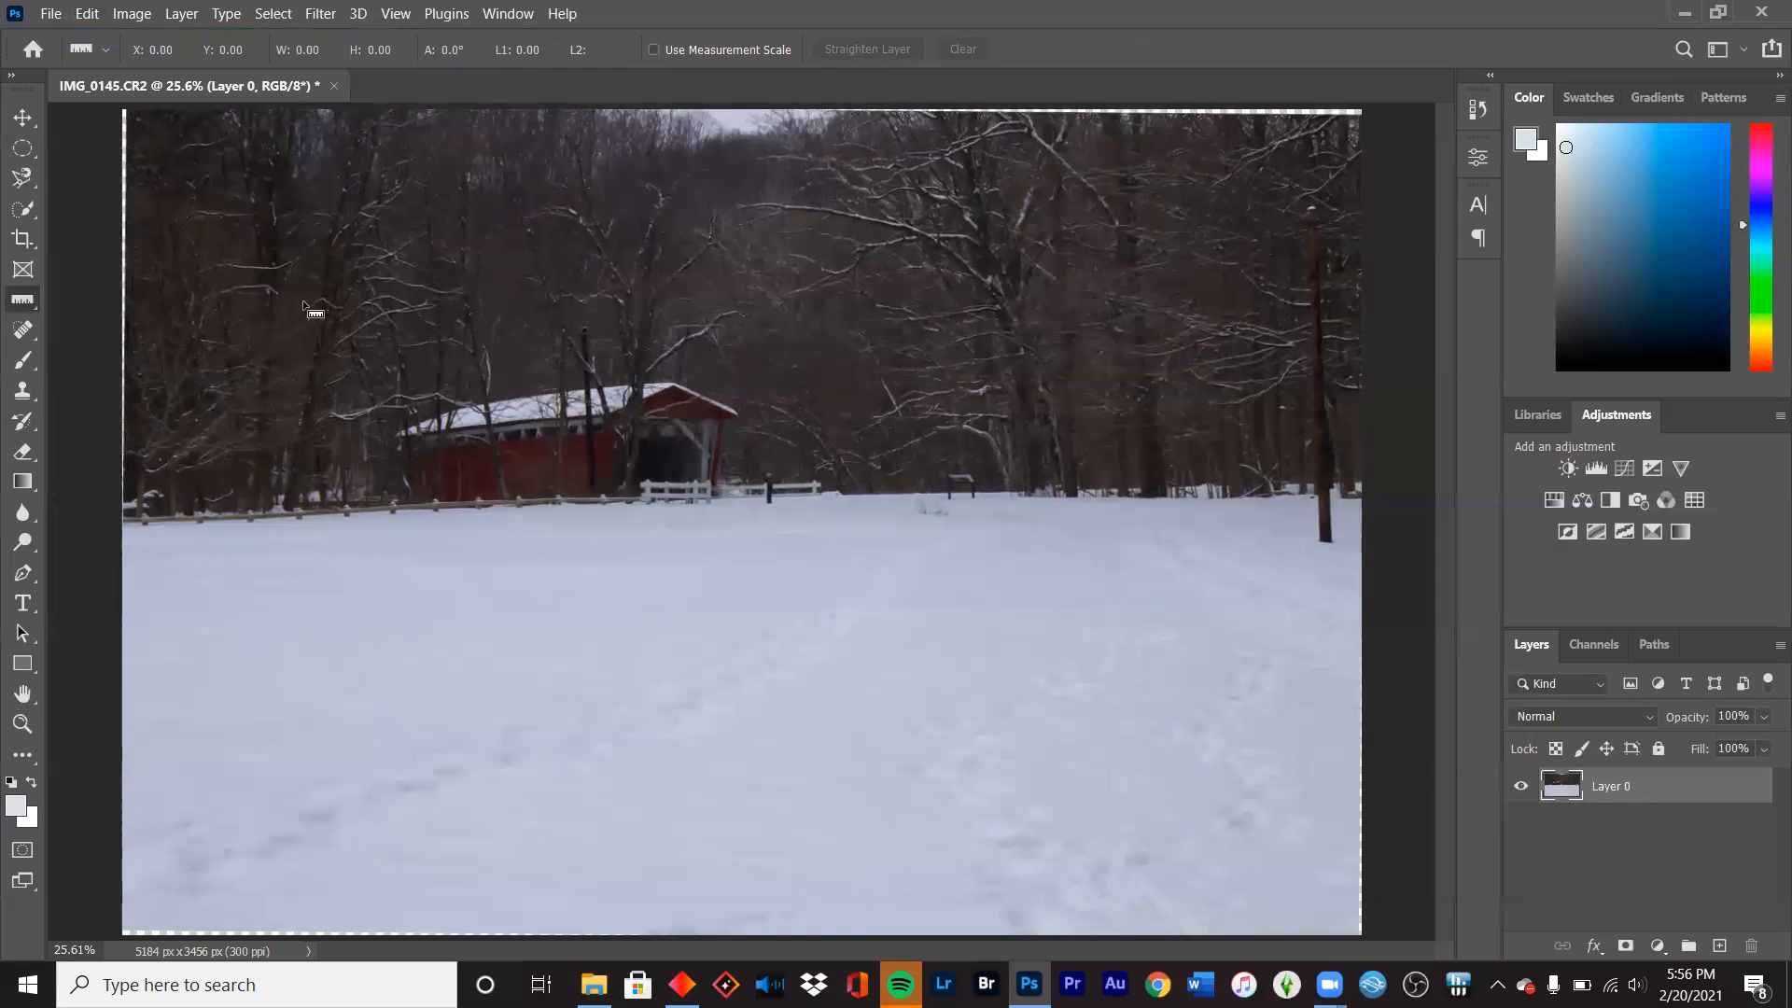
- Crop the transparent edges off all four sides of the straightened photo, leaving about 5098 × 3354 px
click(23, 238)
click(756, 113)
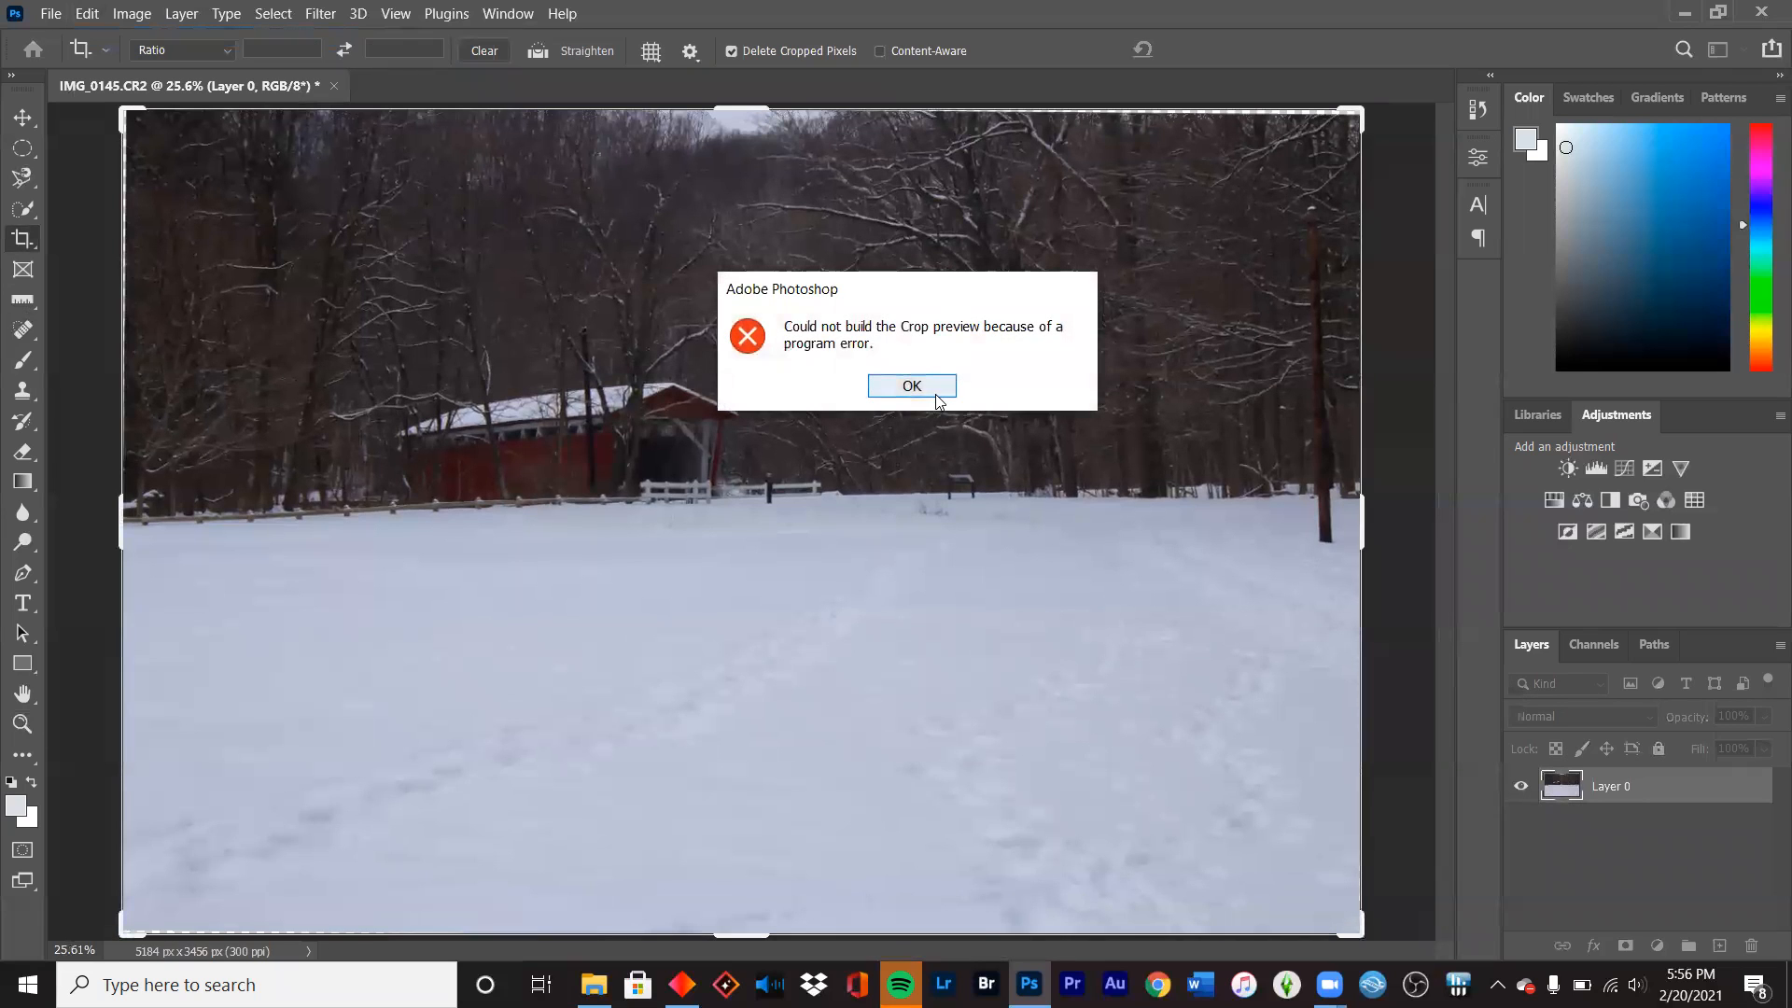
click(912, 385)
drag(752, 101, 747, 115)
drag(748, 922, 748, 918)
drag(1359, 516, 1355, 516)
drag(126, 520, 132, 516)
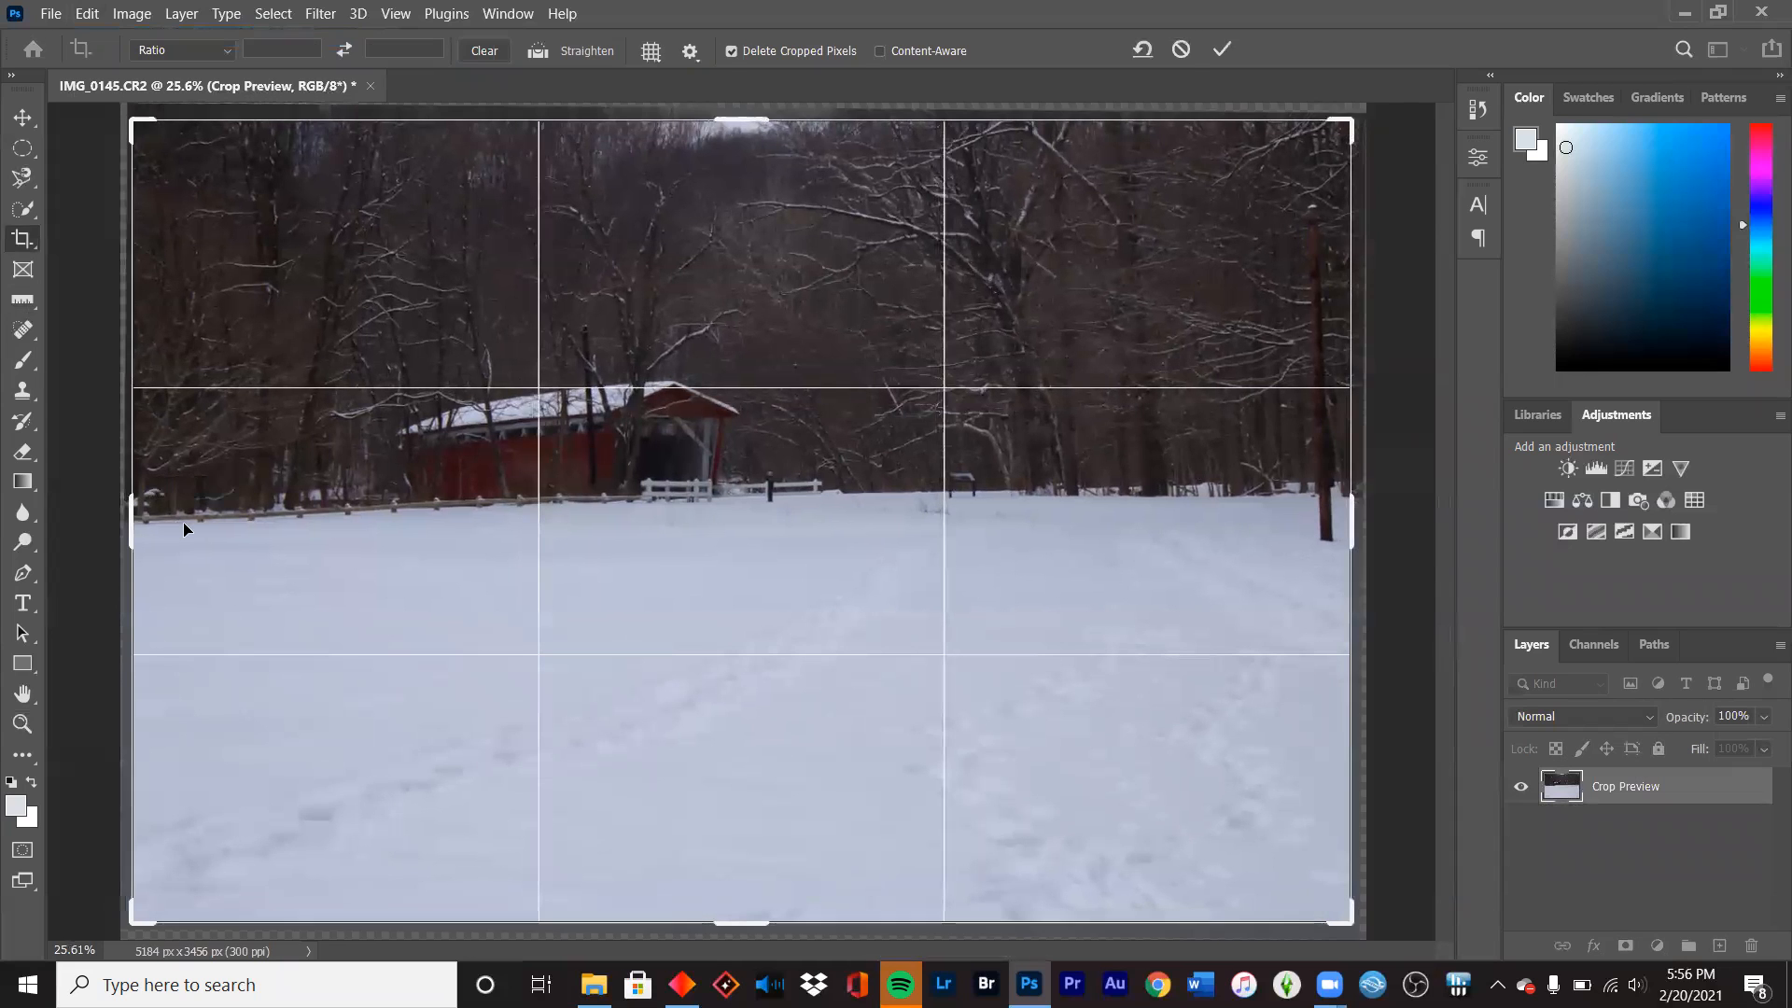
key(Return)
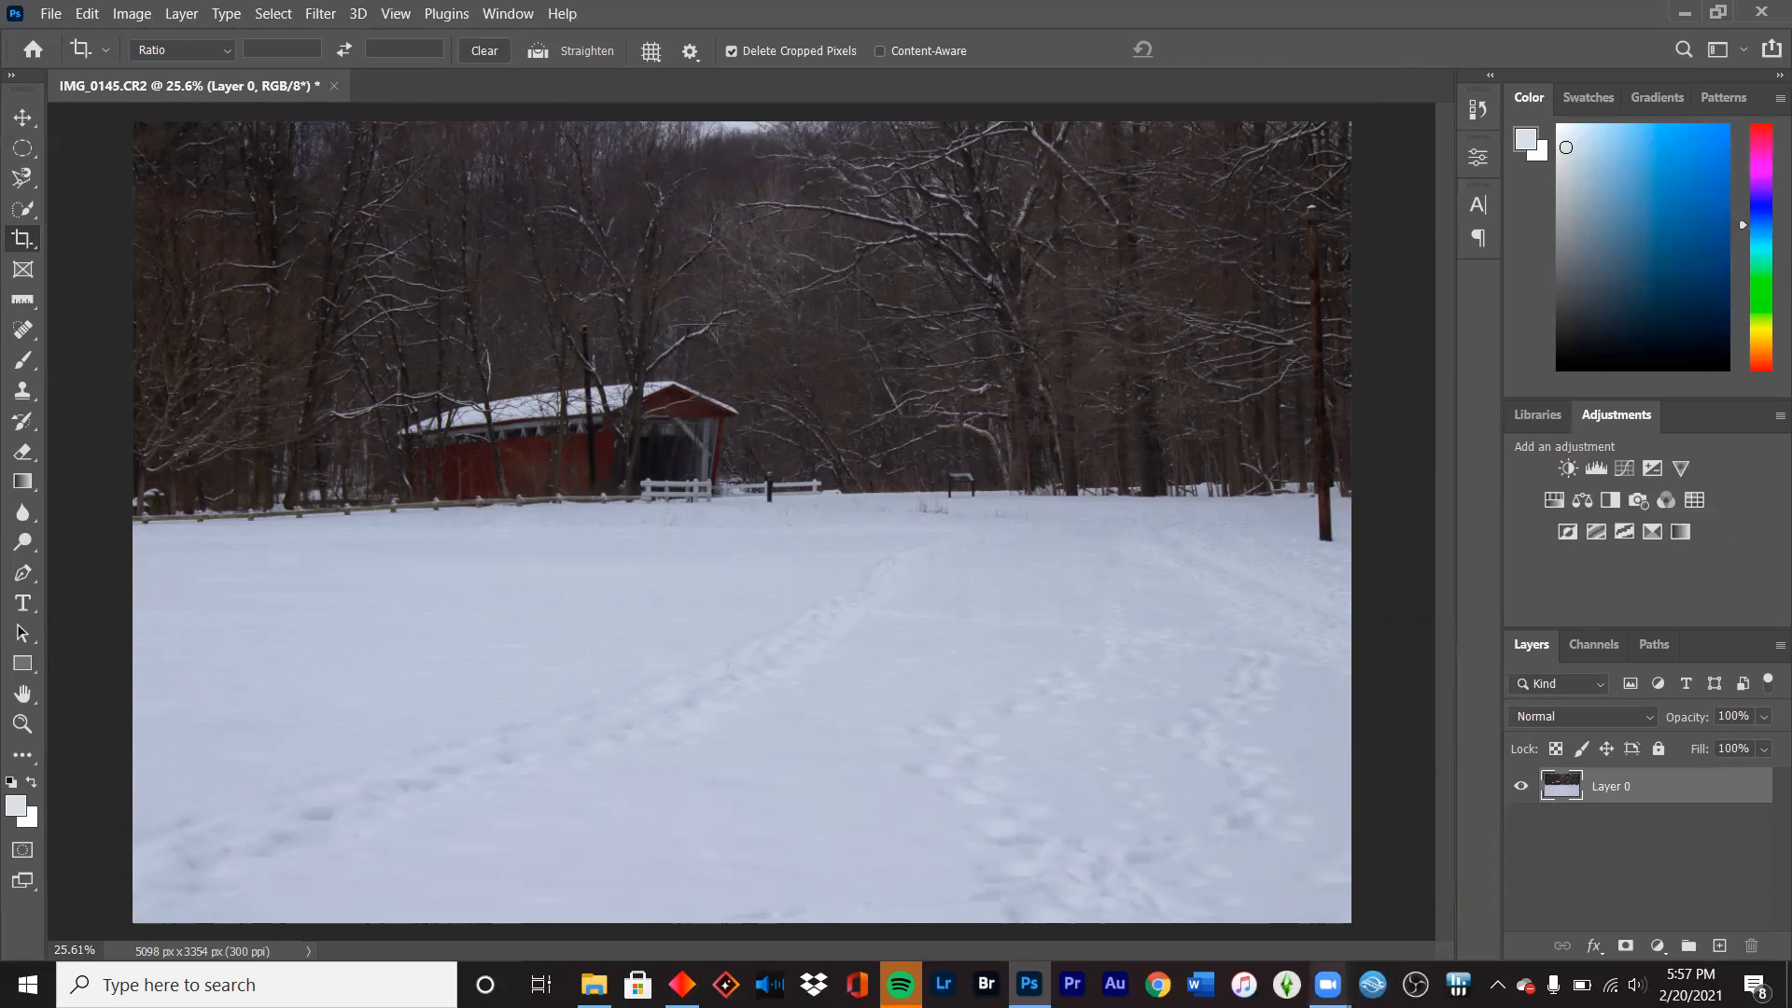
mouse_move(1327, 984)
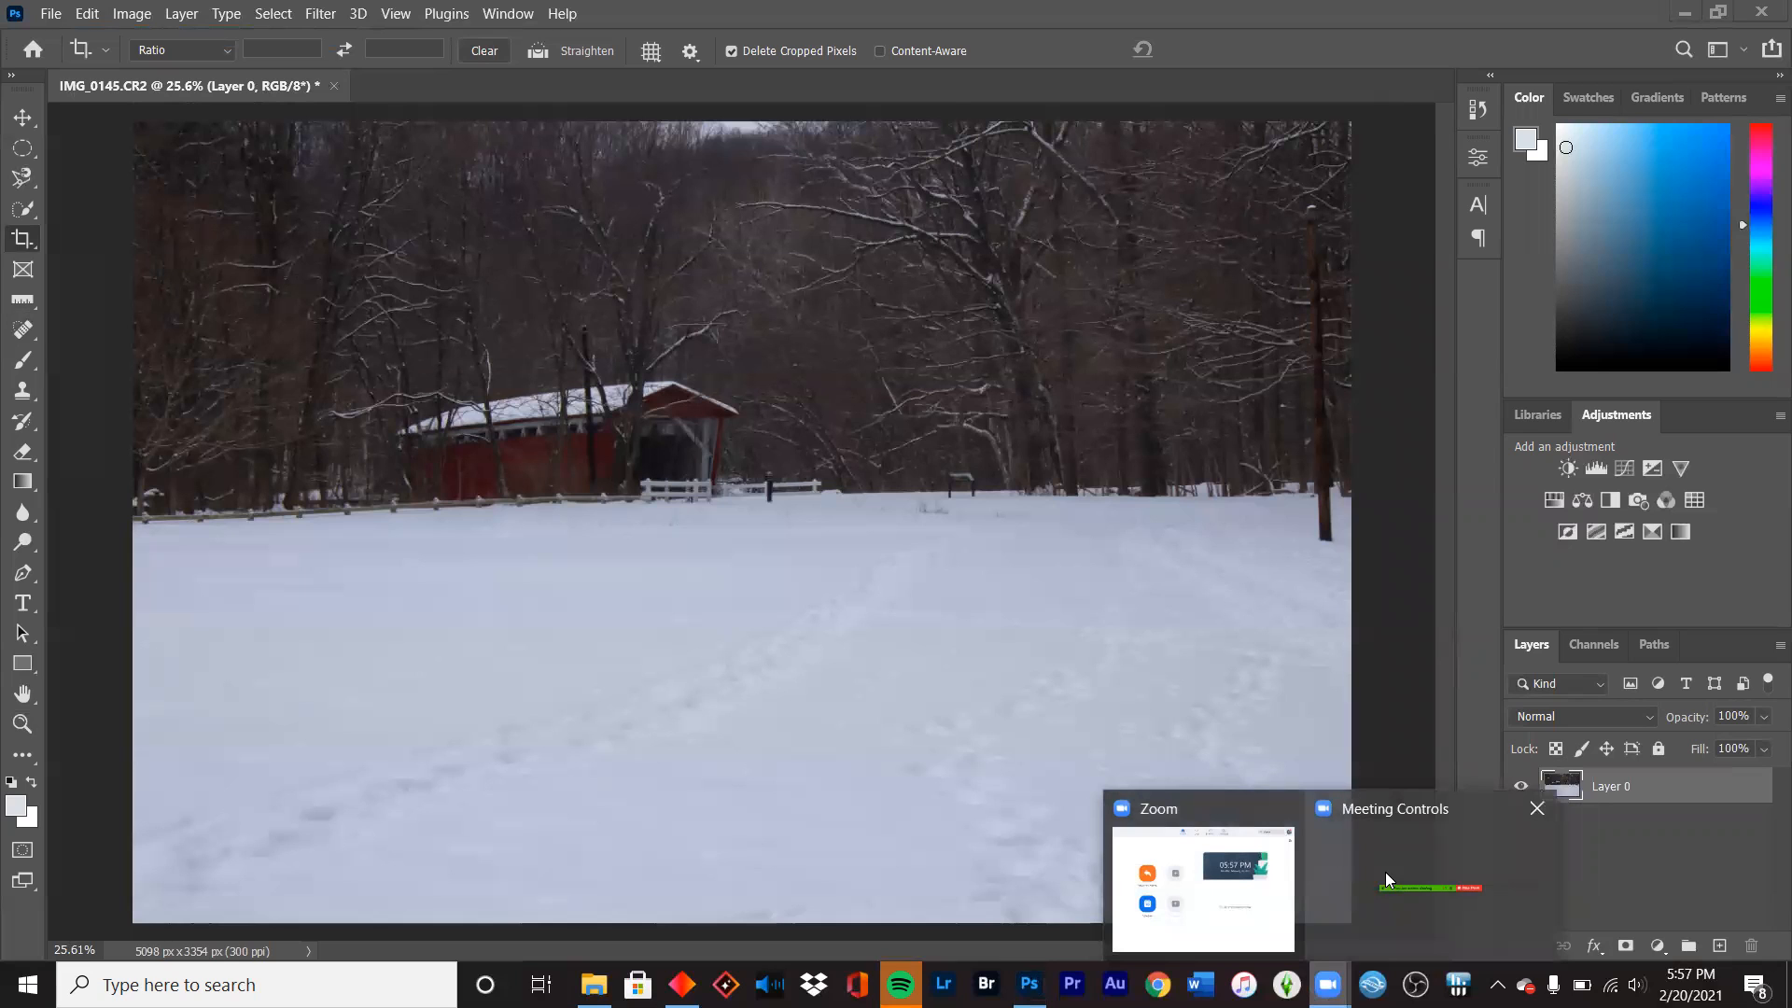